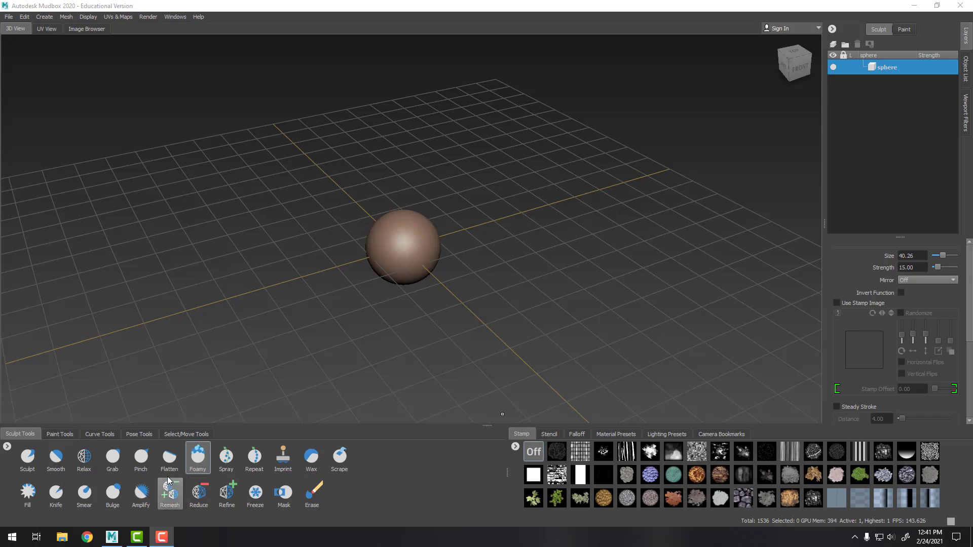
Step: Choose the Grab sculpting brush and enlarge its size to about 114.87 for shaping the sphere
click(116, 467)
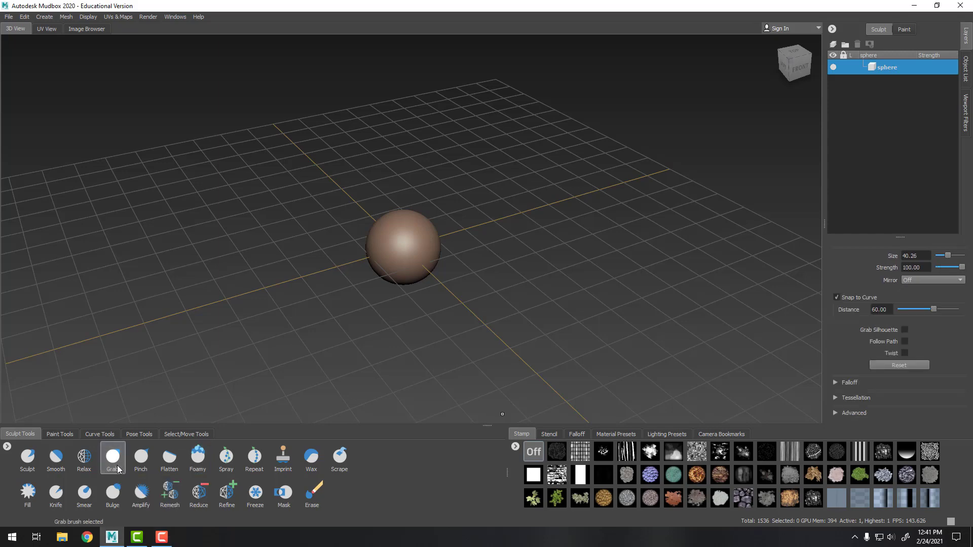
alt+drag(314, 334, 308, 346)
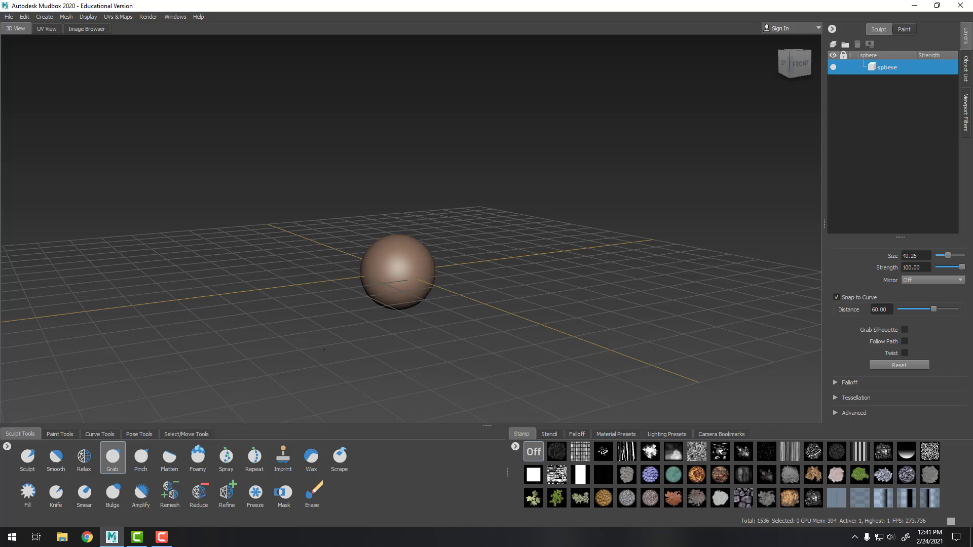
alt+drag(324, 349, 310, 325)
drag(433, 243, 458, 243)
alt+drag(523, 209, 489, 212)
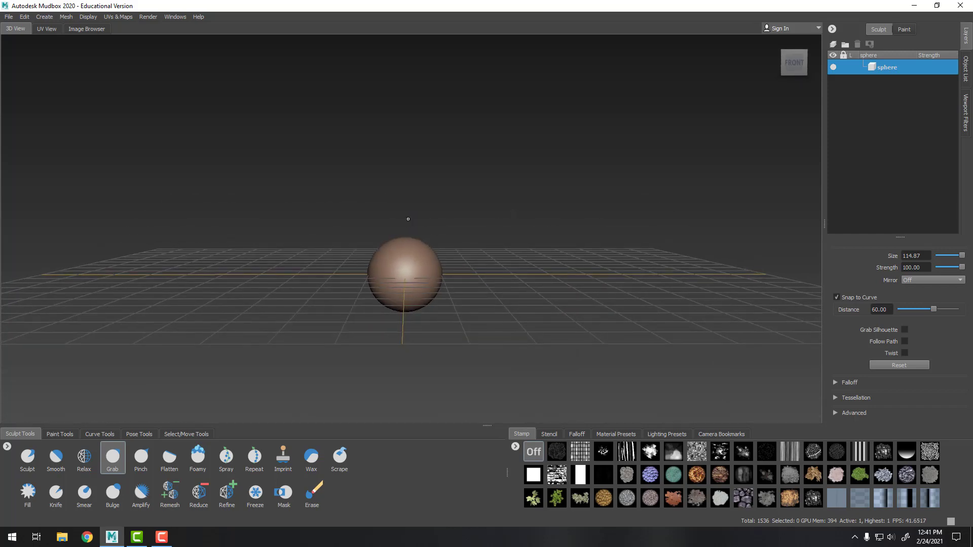
alt+drag(423, 187, 306, 145)
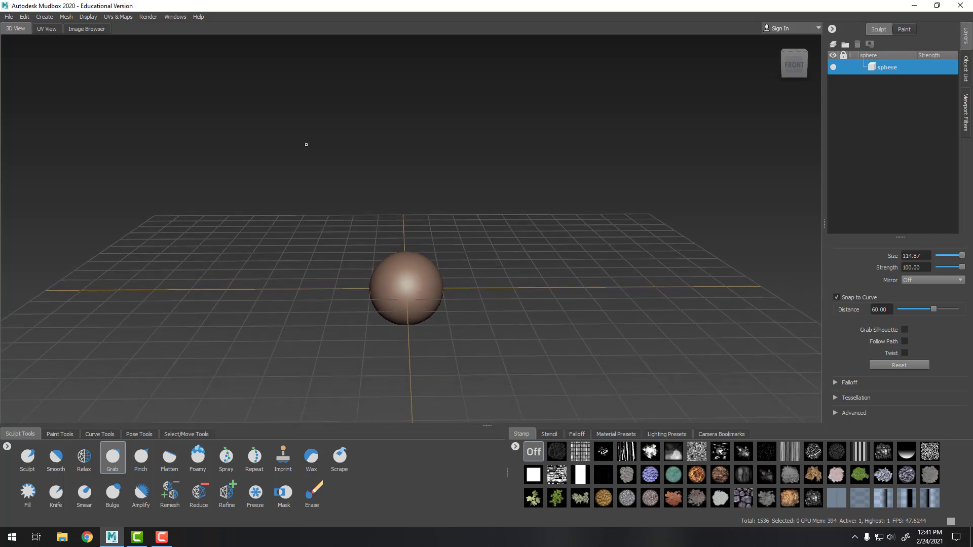
click(66, 17)
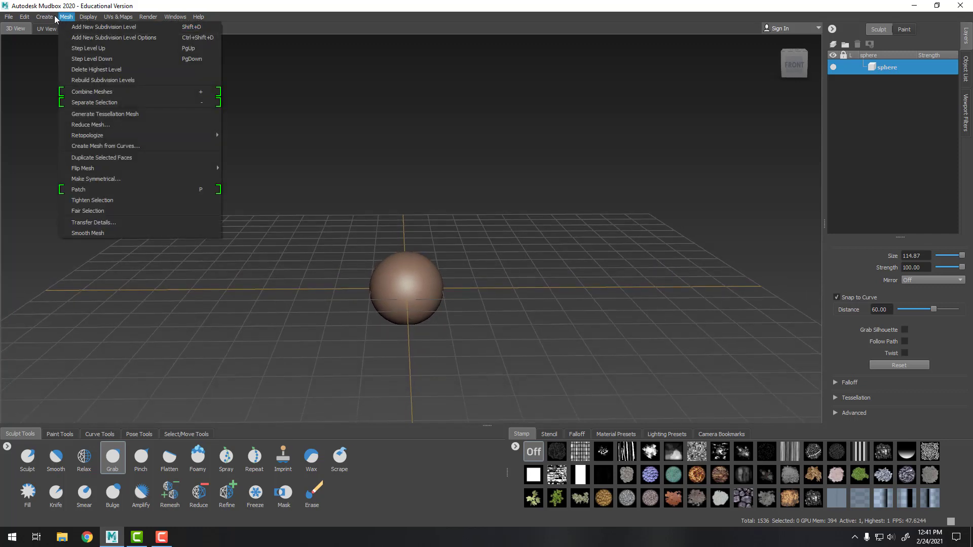
mouse_move(44, 16)
mouse_move(76, 27)
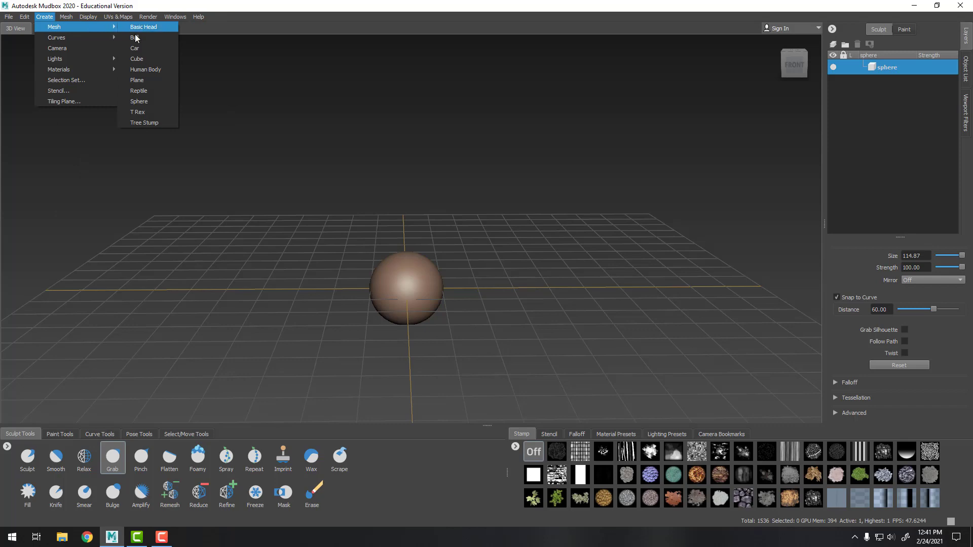
click(144, 101)
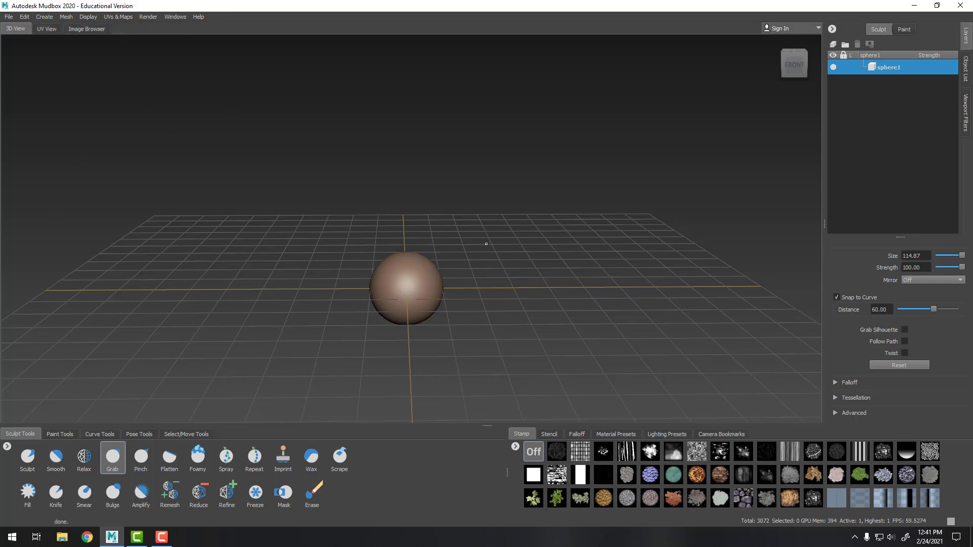
mouse_move(486, 244)
alt+mouse_down()
mouse_move(513, 247)
mouse_move(488, 258)
alt+mouse_up()
click(967, 78)
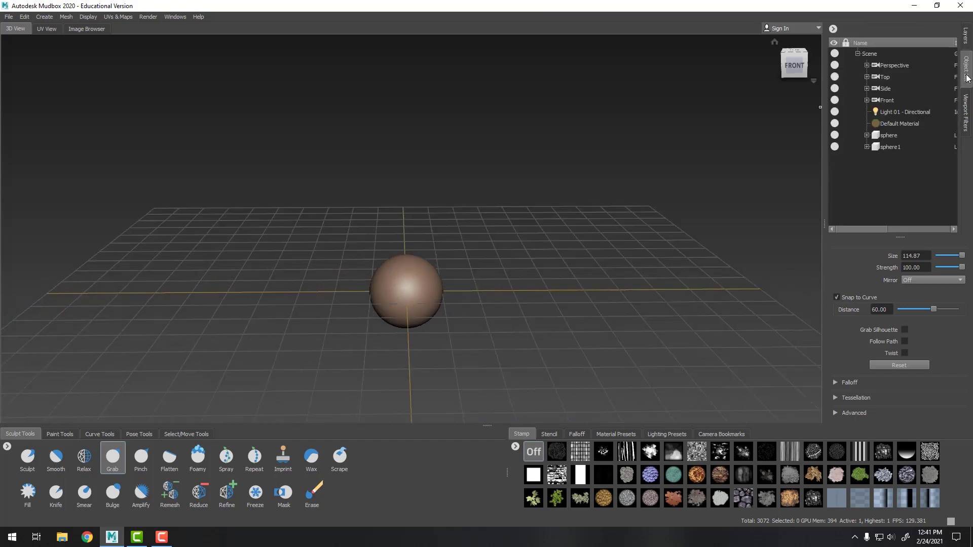
key(ctrl+z)
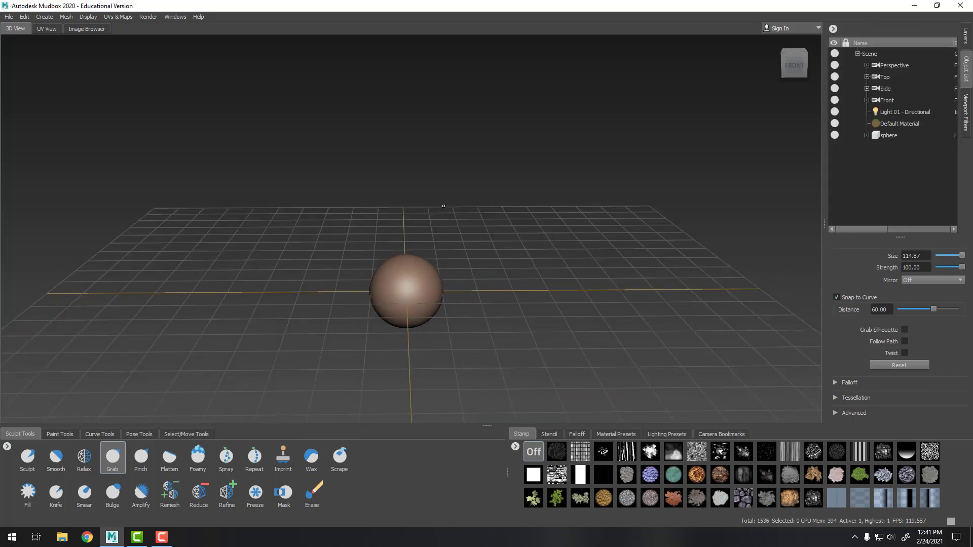
Step: Hide the grid in the 3D view
mouse_move(548, 235)
alt+mouse_down()
mouse_move(569, 228)
mouse_move(562, 228)
alt+mouse_up()
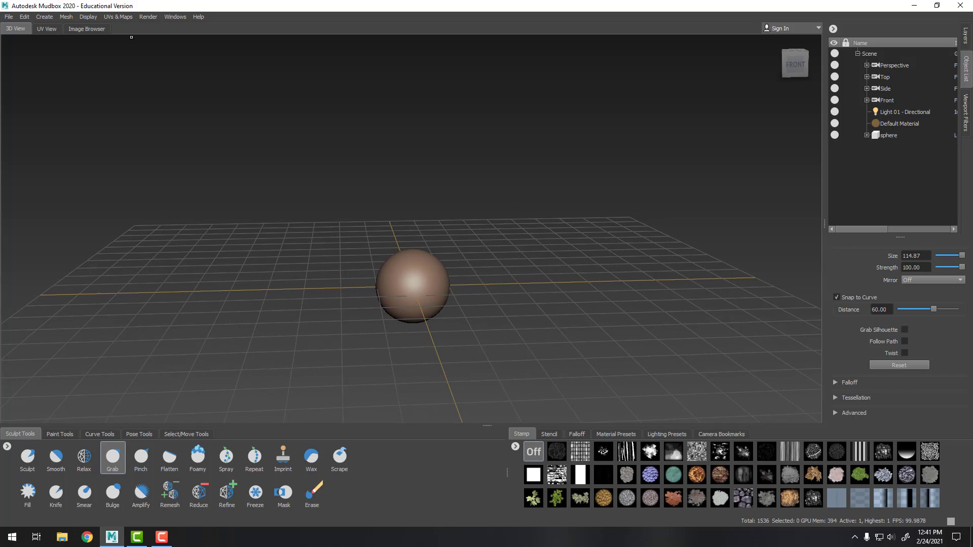
click(96, 17)
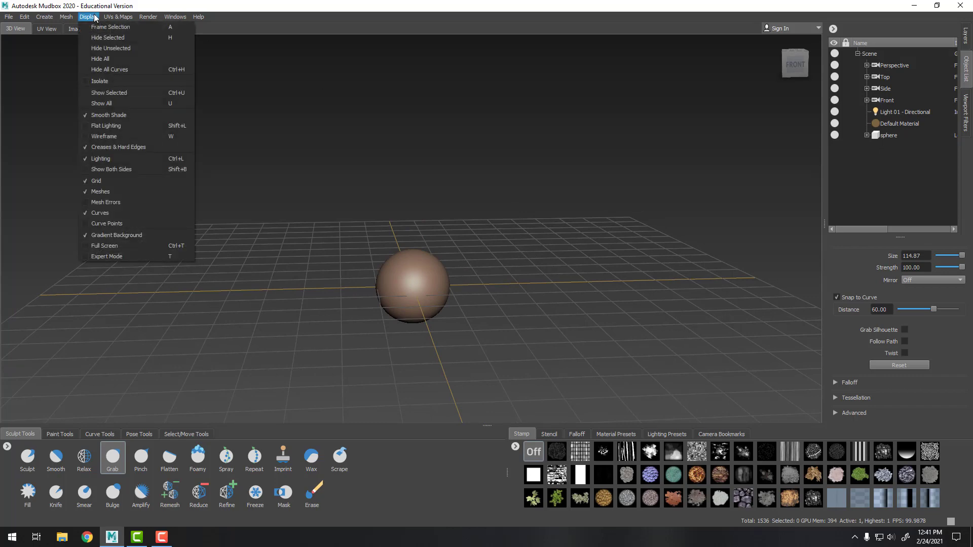
click(126, 182)
Step: Enlarge the Grab brush to about 223.86 and pull the sphere's top and bottom outward into a tall, elongated form
alt+drag(140, 137, 257, 260)
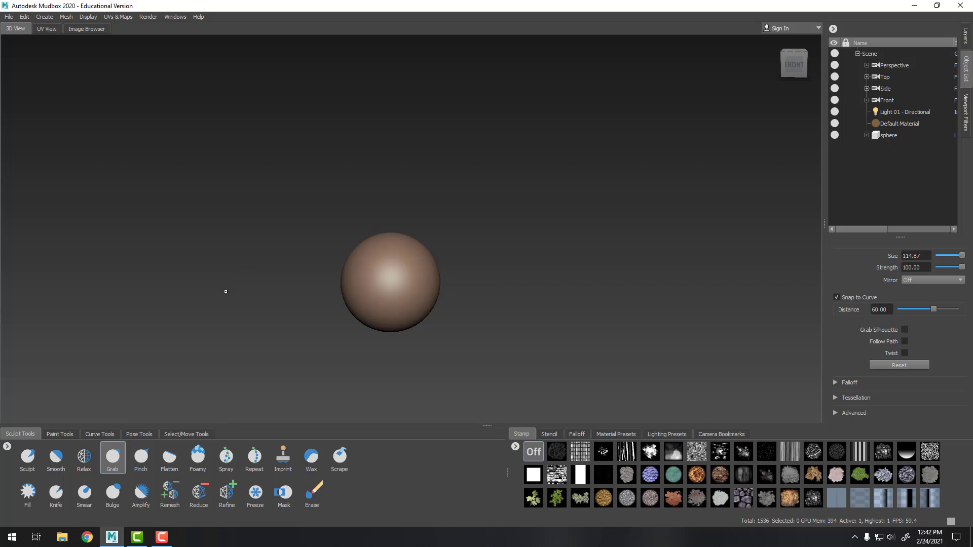
mouse_move(241, 295)
alt+mouse_down()
mouse_move(257, 278)
mouse_move(233, 224)
mouse_move(255, 269)
alt+mouse_up()
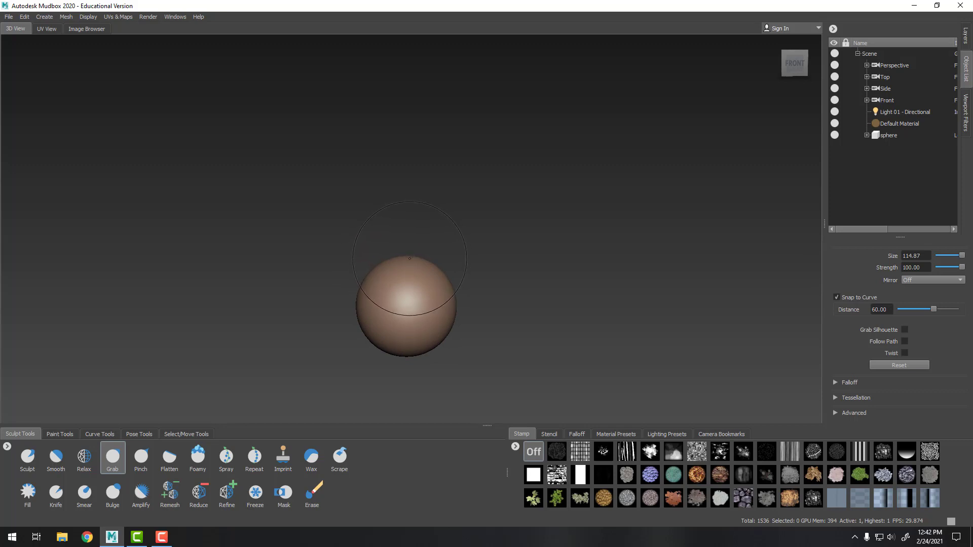
mouse_move(405, 264)
mouse_down()
mouse_move(409, 249)
mouse_move(398, 260)
mouse_up()
key(ctrl+z)
key(bracketright)
key(bracketright)
key(bracketright)
key(bracketright)
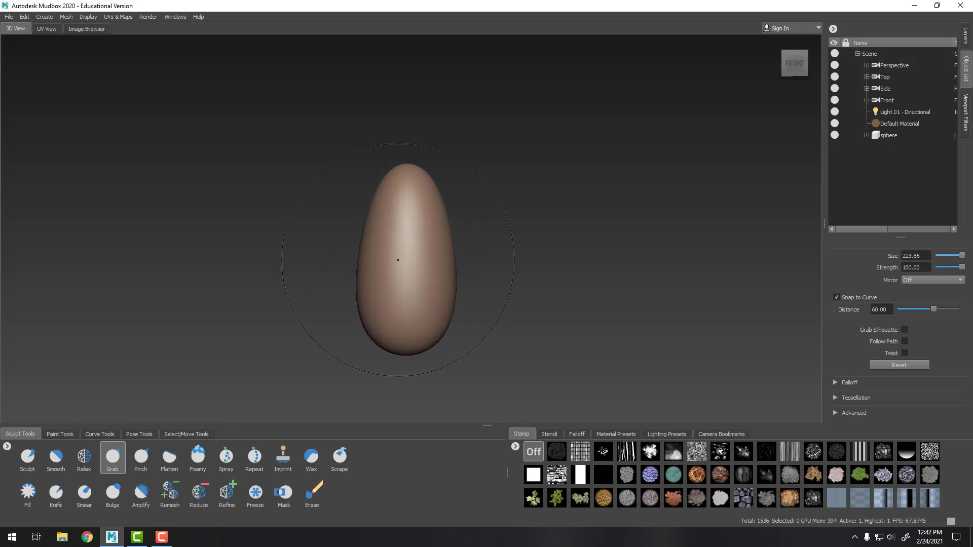
drag(402, 350, 389, 394)
Step: Lengthen the form with the Grab brush by pulling its lower end down and its upper end up, bending it slightly
alt+middle_drag(496, 300, 551, 259)
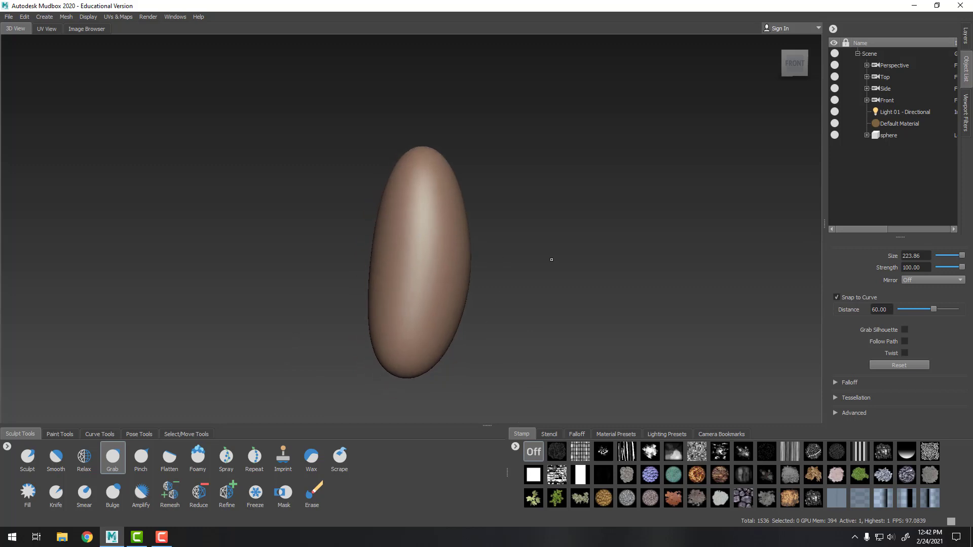
alt+right_drag(551, 258, 508, 215)
mouse_move(508, 215)
alt+mouse_down()
mouse_move(542, 228)
mouse_move(520, 240)
alt+mouse_up()
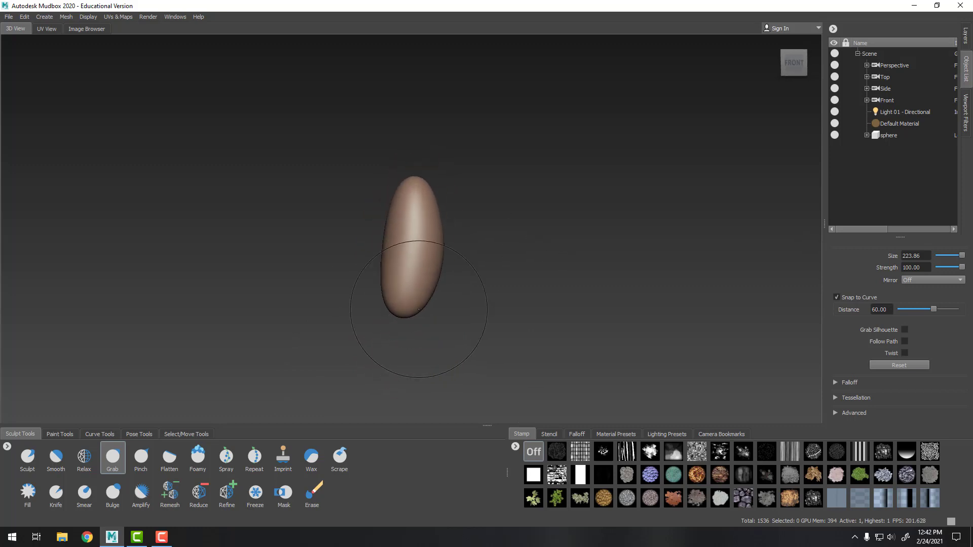
drag(420, 308, 409, 338)
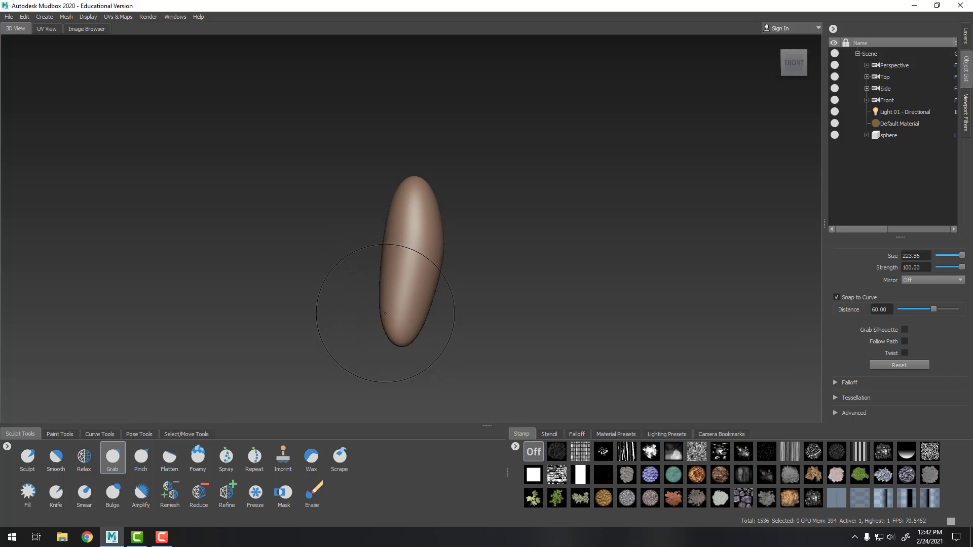
key(shift+w)
key(shift+w)
mouse_move(414, 179)
mouse_down()
mouse_move(389, 127)
mouse_move(396, 125)
mouse_up()
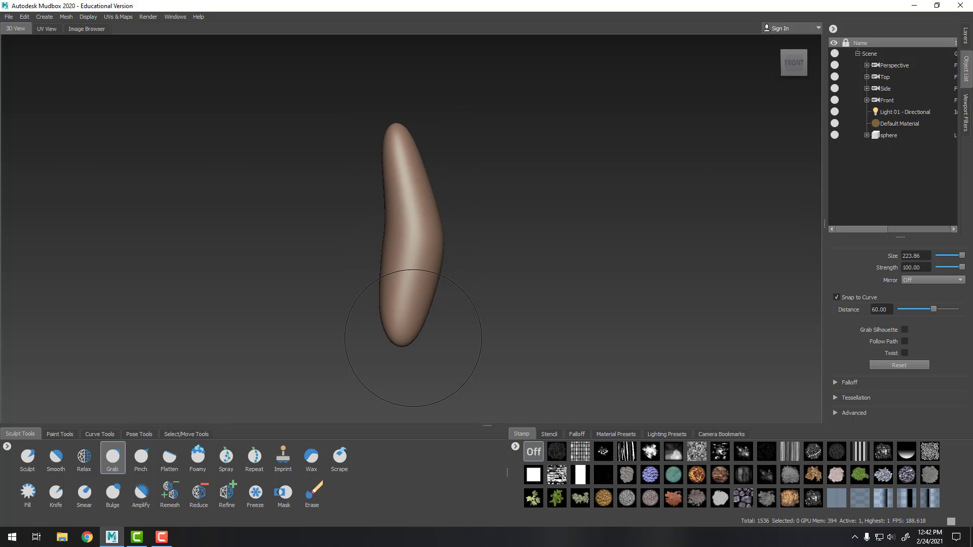
mouse_move(404, 345)
mouse_down()
mouse_move(389, 353)
mouse_move(425, 350)
mouse_up()
Step: Grab the tip, neck and lower body from different angles to bend the form into a rough S-curve
alt+drag(568, 246, 445, 239)
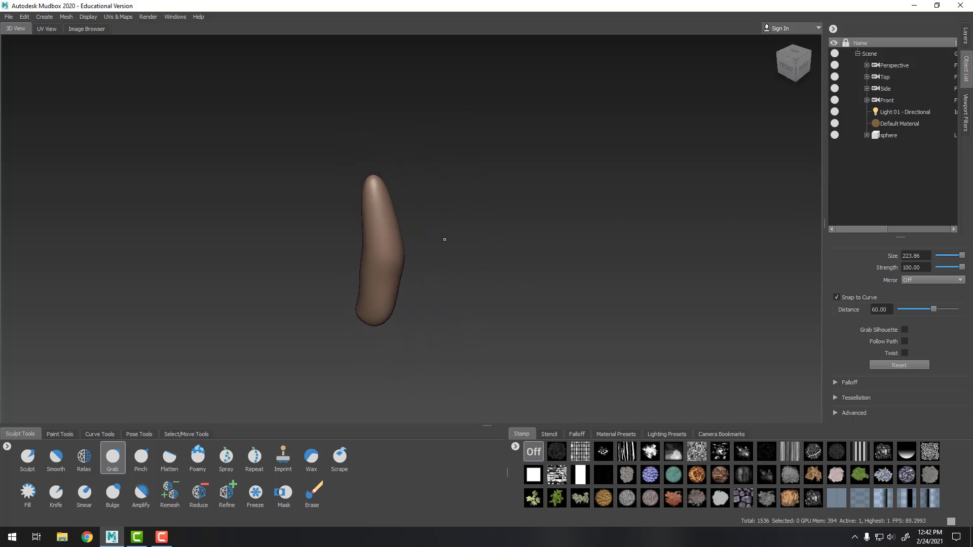
drag(375, 181, 404, 153)
drag(396, 212, 365, 201)
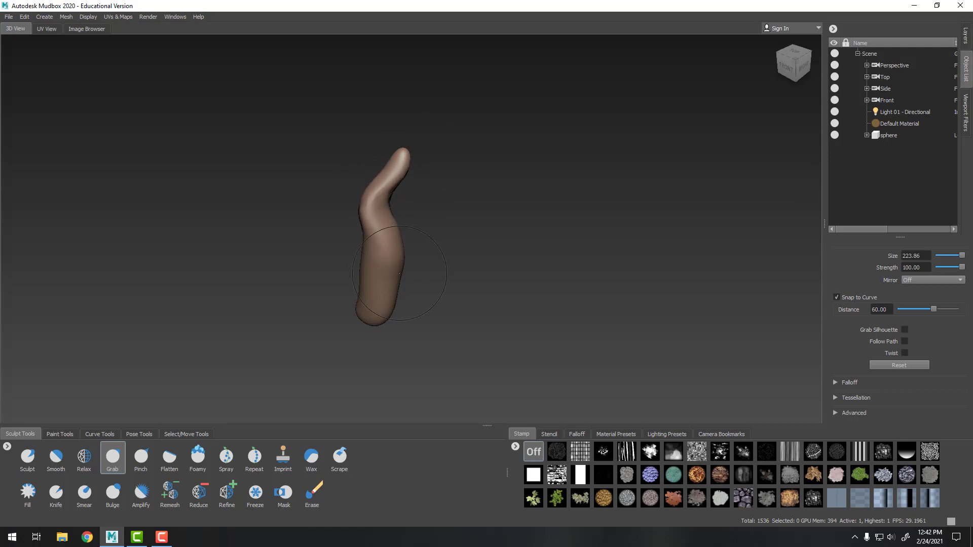
mouse_move(399, 273)
mouse_down()
mouse_move(408, 274)
mouse_move(407, 295)
mouse_up()
drag(398, 307, 406, 310)
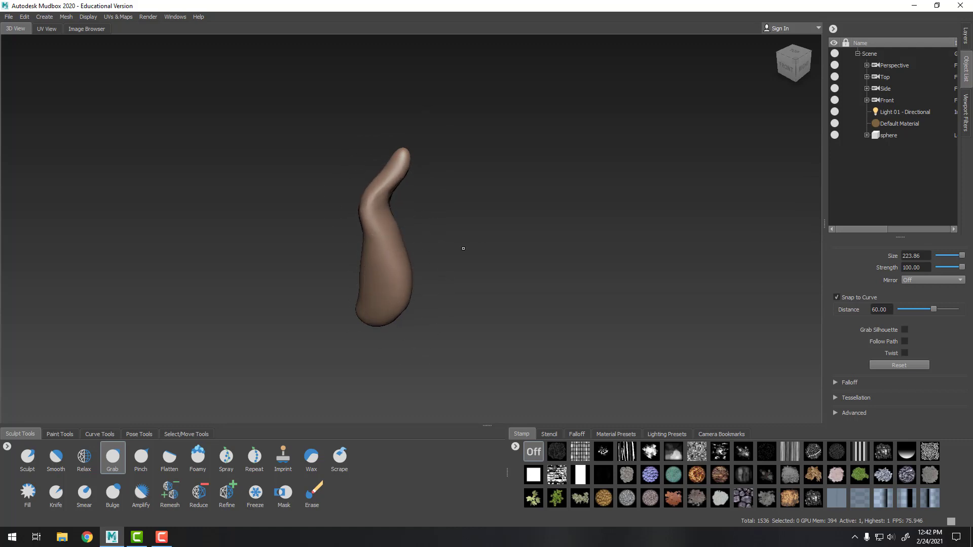
alt+drag(463, 248, 512, 241)
drag(373, 274, 391, 266)
Step: Add a new subdivision level to the mesh and step back down to level 1
click(88, 16)
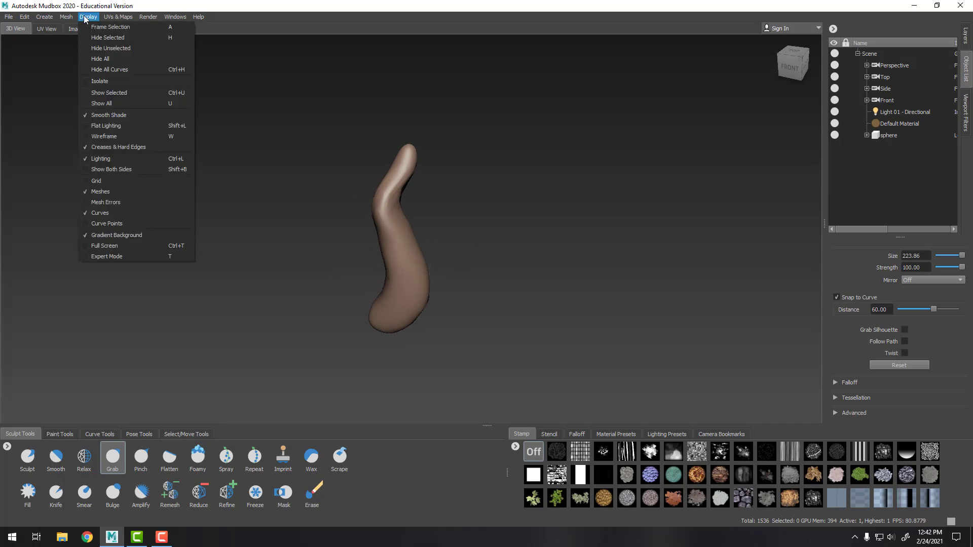
click(69, 23)
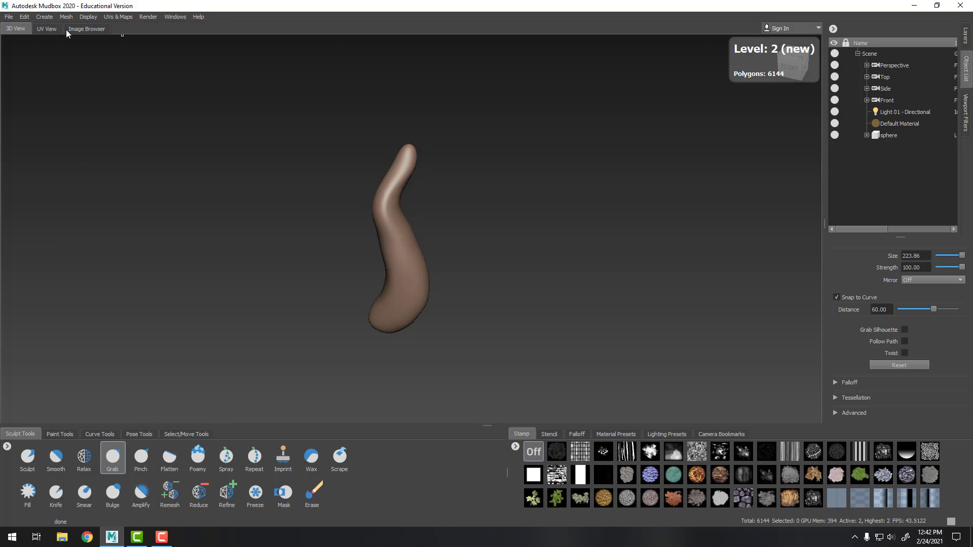
key(Page_Down)
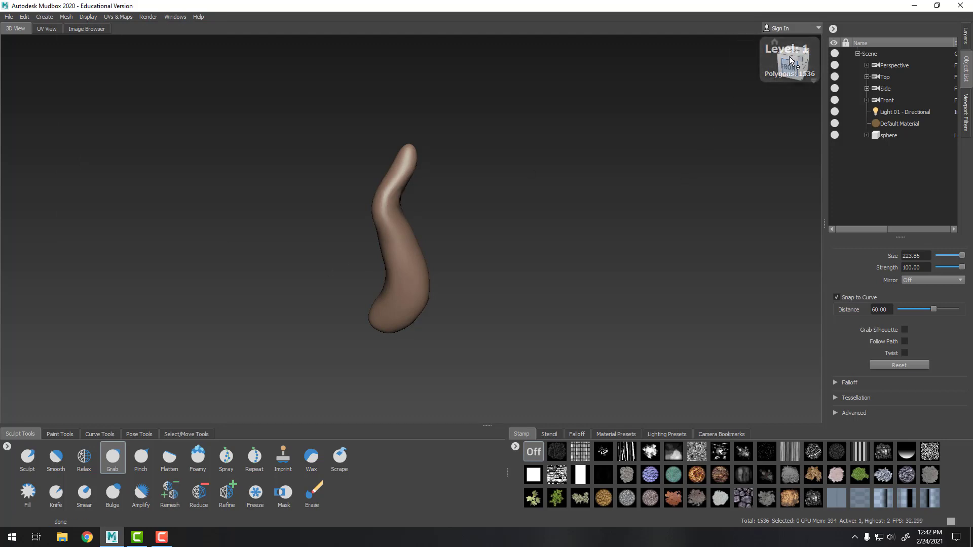
Step: Enlarge the Grab brush to about 527.84 and exaggerate the curve at the tip, upper bend and lower body
alt+drag(497, 300, 392, 291)
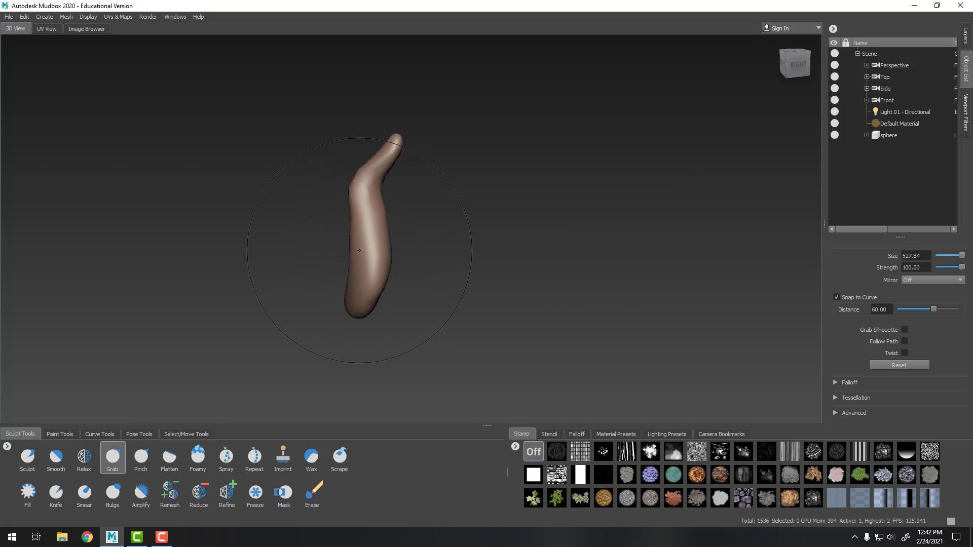
alt+drag(359, 250, 445, 257)
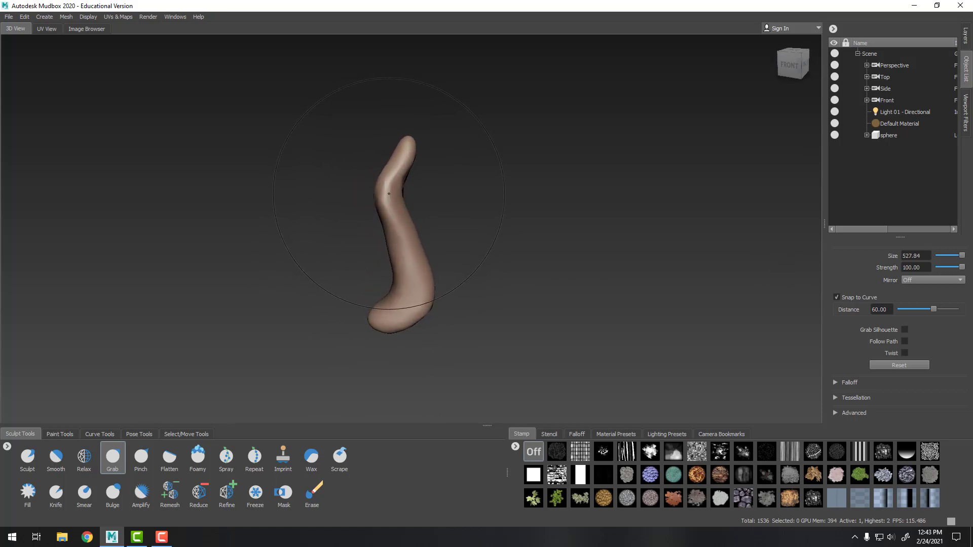
mouse_move(388, 194)
mouse_down()
mouse_move(395, 162)
mouse_move(425, 144)
mouse_up()
drag(387, 170, 398, 210)
drag(409, 273, 423, 276)
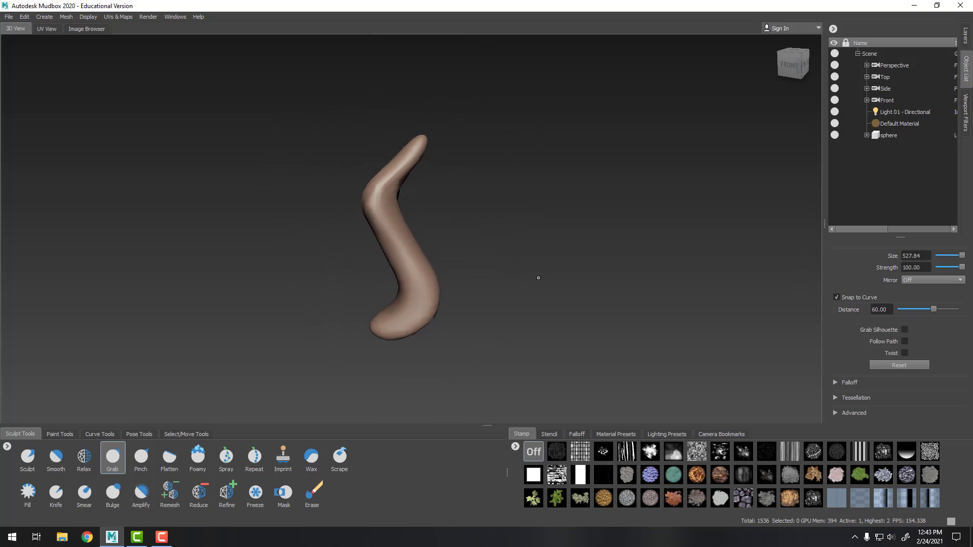
Step: From the right side of the model, grab the lower body, upper bend and tip to strengthen the S-curve
alt+drag(549, 282, 441, 281)
drag(384, 256, 408, 258)
mouse_move(379, 200)
mouse_down()
mouse_move(361, 212)
mouse_move(371, 211)
mouse_up()
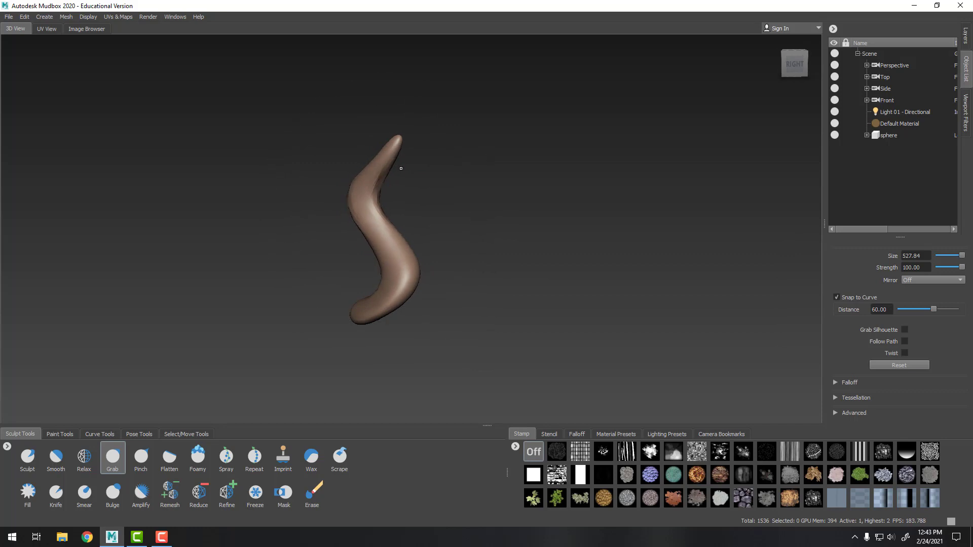
mouse_move(400, 139)
mouse_down()
mouse_move(394, 121)
mouse_move(385, 147)
mouse_up()
Step: Reduce the Grab brush to about 311.69 and pull the form's lower bend further outward
mouse_move(476, 181)
alt+mouse_down()
mouse_move(442, 279)
mouse_move(431, 278)
alt+mouse_up()
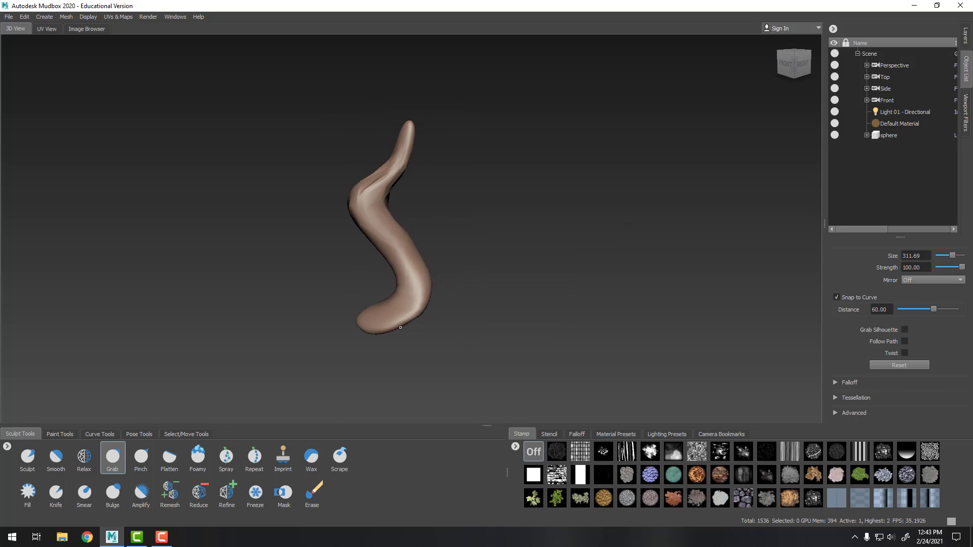
alt+drag(523, 300, 637, 303)
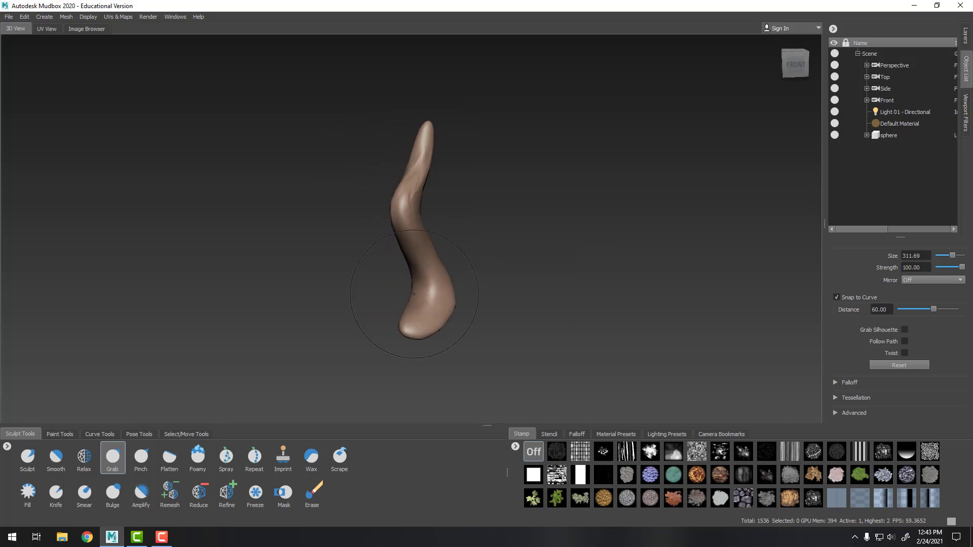
mouse_move(414, 294)
mouse_down()
mouse_move(458, 287)
mouse_move(456, 302)
mouse_up()
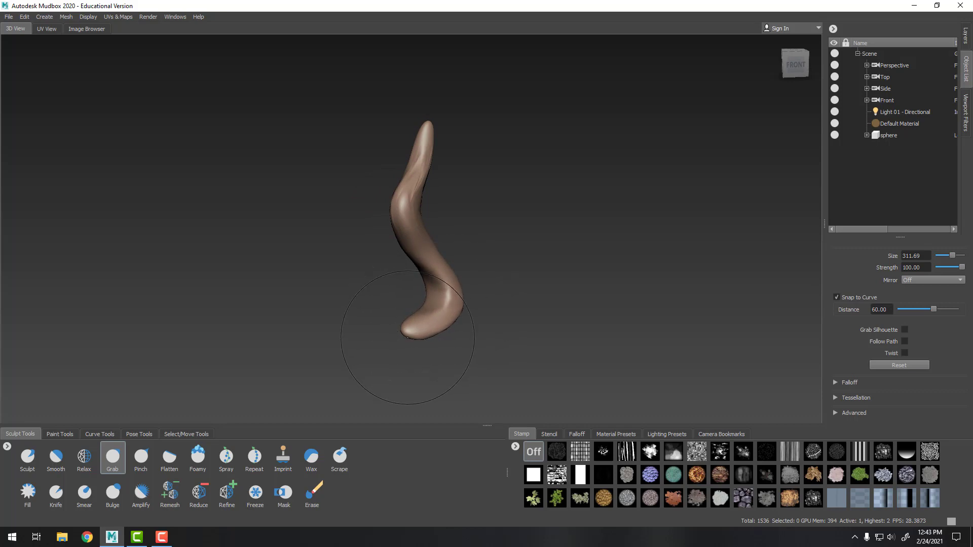
Step: Compare the form at subdivision level 2 and return to level 1
key(shift+d)
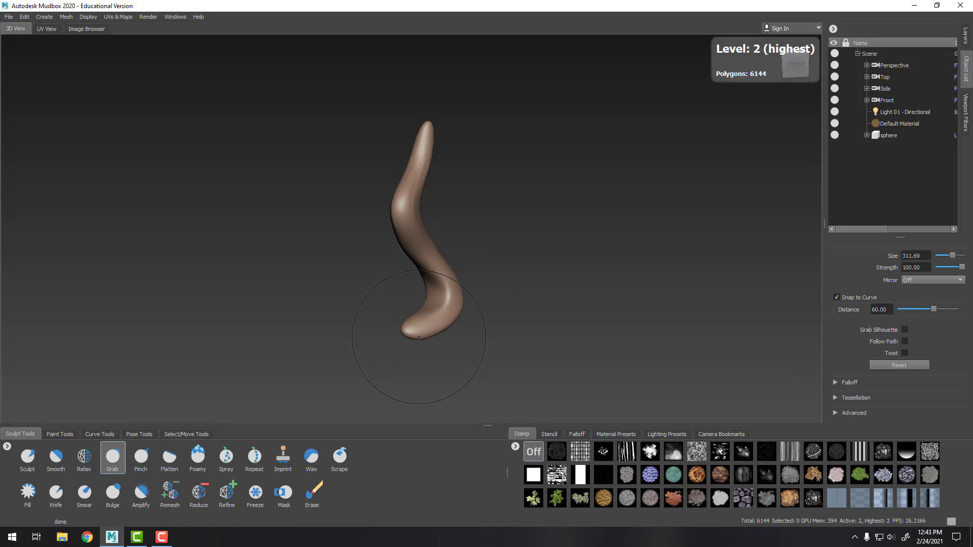
key(Page_Down)
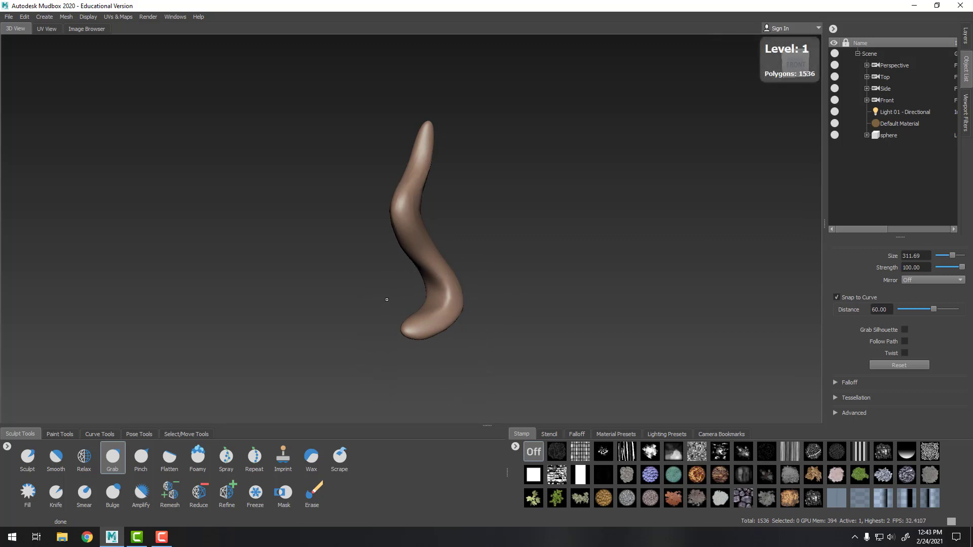
Step: Pull the form's upper bend inward with the Grab brush and turn on the wireframe display
alt+drag(610, 274, 527, 265)
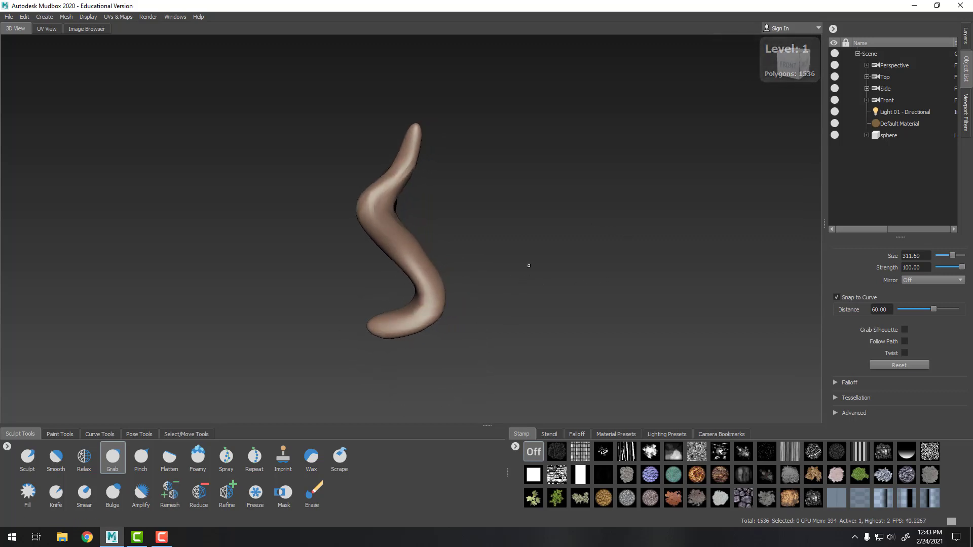
mouse_move(361, 203)
mouse_down()
mouse_move(388, 217)
mouse_move(397, 198)
mouse_up()
key(w)
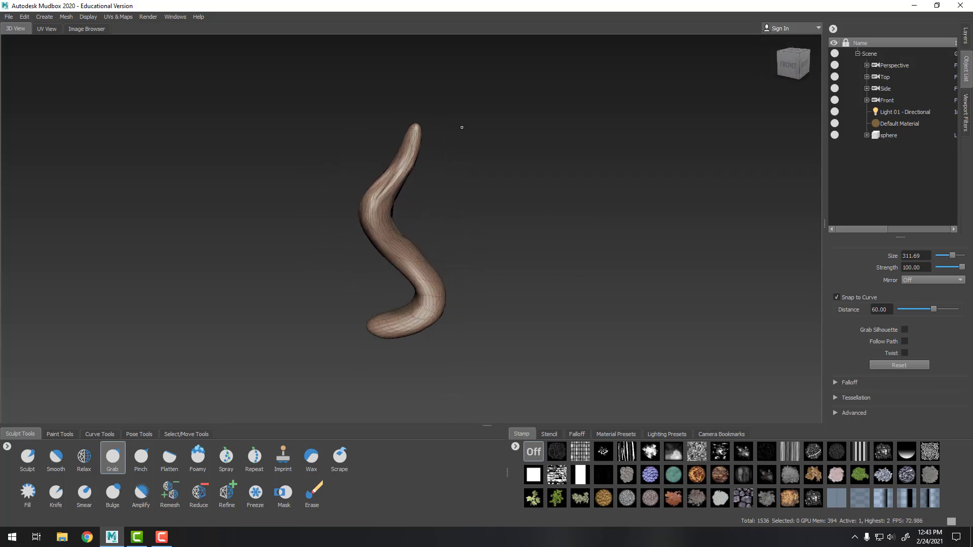
Step: Inspect the form's wireframe from close up and all around, and turn the wireframe display off
alt+right_drag(416, 207, 527, 175)
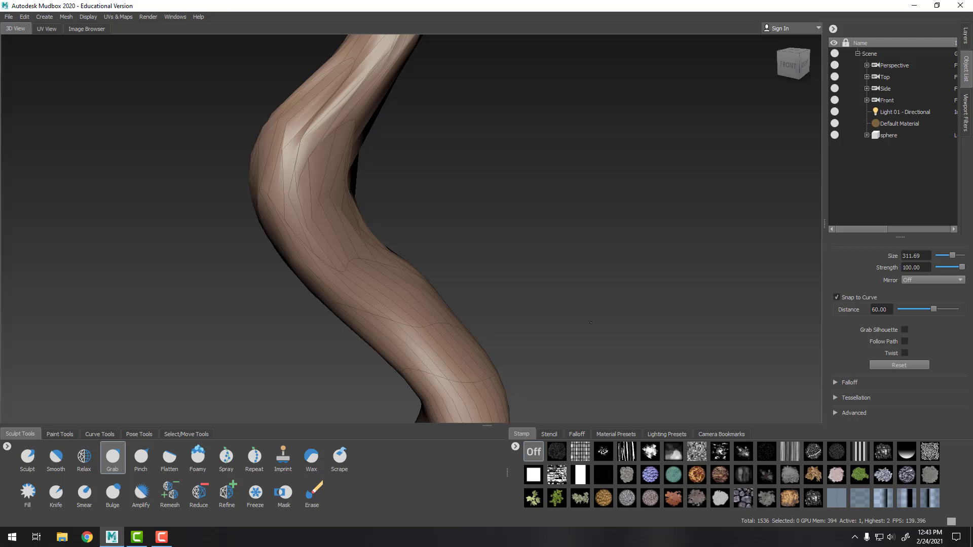
alt+middle_drag(527, 175, 534, 309)
alt+drag(535, 310, 464, 281)
alt+right_drag(463, 281, 443, 269)
mouse_move(443, 269)
alt+mouse_down()
mouse_move(528, 282)
mouse_move(419, 328)
mouse_move(455, 327)
alt+mouse_up()
alt+drag(540, 302, 531, 223)
key(shift+w)
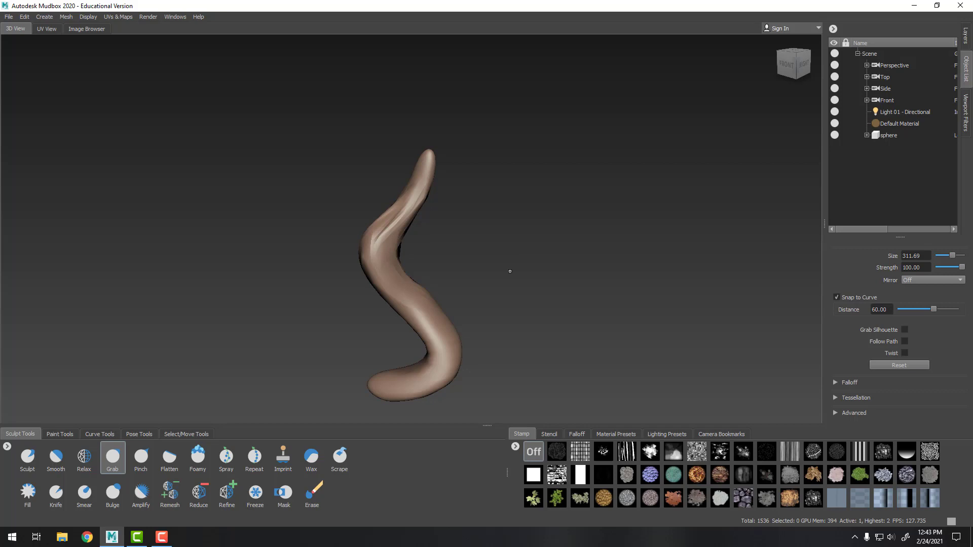
Step: Nudge the form's base end inward and shift its upper section sideways with the Grab brush
mouse_move(541, 270)
alt+mouse_down()
mouse_move(367, 317)
mouse_move(381, 319)
alt+mouse_up()
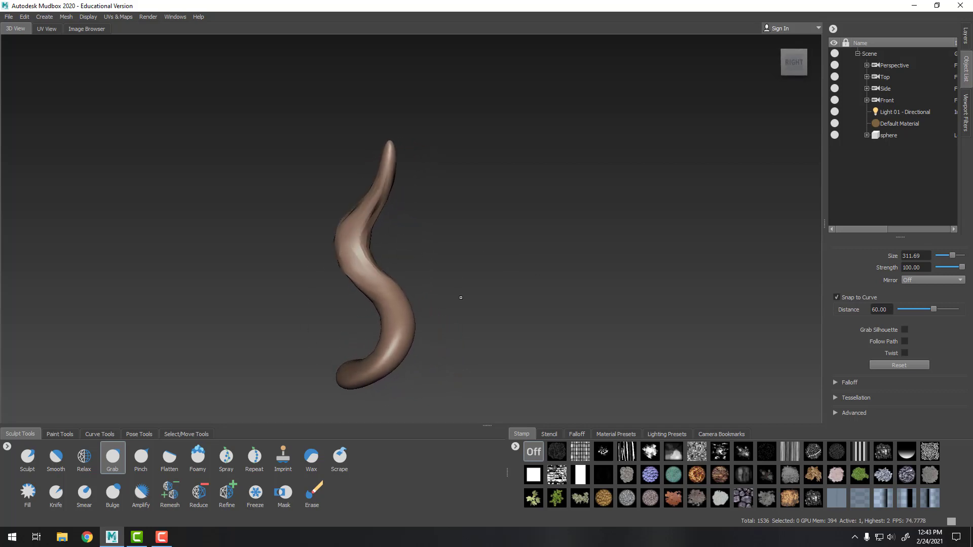
alt+drag(460, 298, 400, 353)
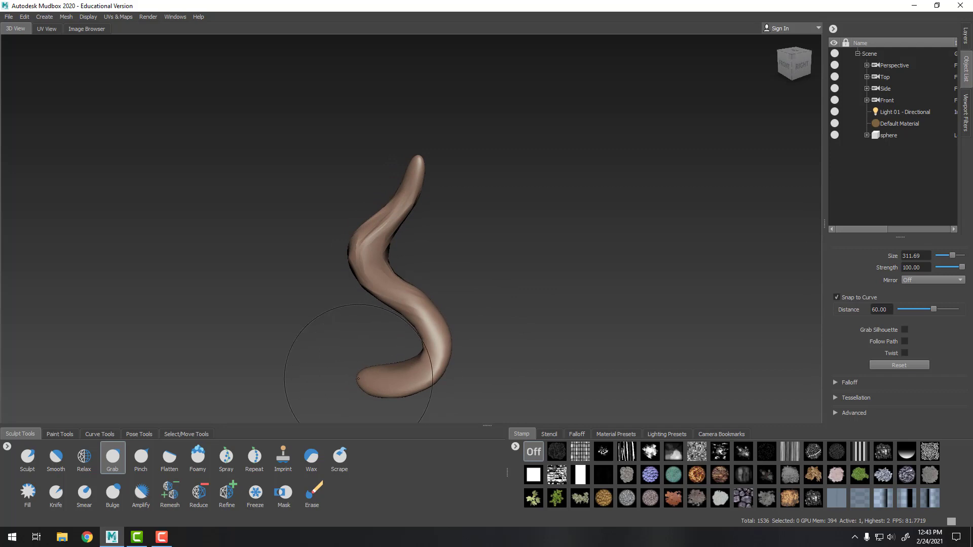
mouse_move(358, 379)
mouse_down()
mouse_move(371, 392)
mouse_move(367, 384)
mouse_up()
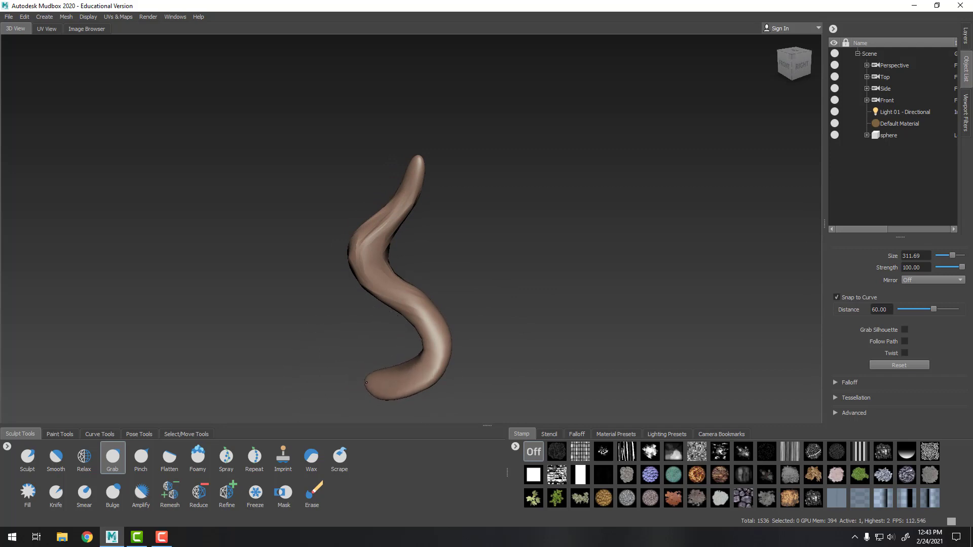
mouse_move(508, 289)
alt+mouse_down()
mouse_move(587, 327)
mouse_move(318, 316)
mouse_move(461, 220)
alt+mouse_up()
mouse_move(451, 180)
mouse_down()
mouse_move(426, 192)
mouse_move(450, 213)
mouse_move(437, 199)
mouse_up()
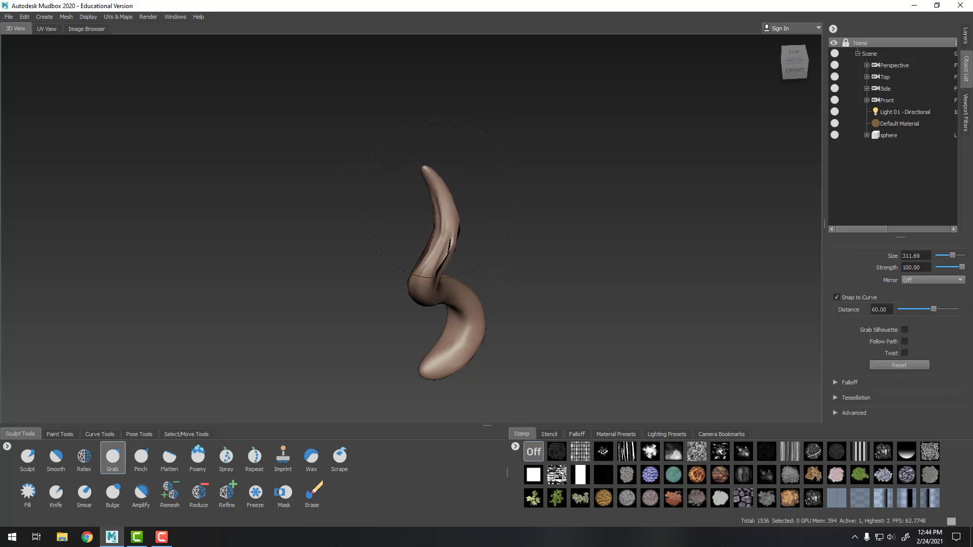
Step: Smooth the form's lower bend and base end
mouse_move(543, 203)
alt+mouse_down()
mouse_move(375, 337)
mouse_move(409, 338)
alt+mouse_up()
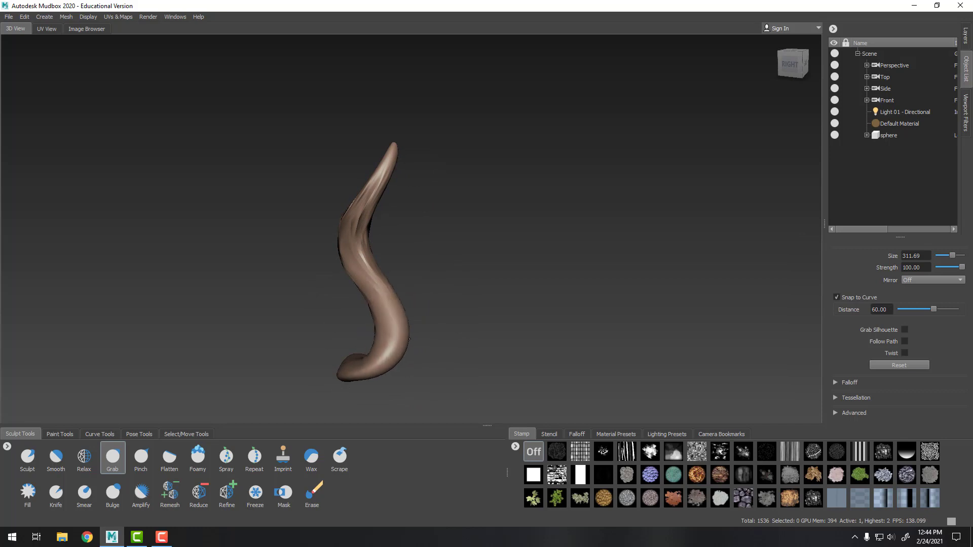
alt+drag(507, 309, 561, 282)
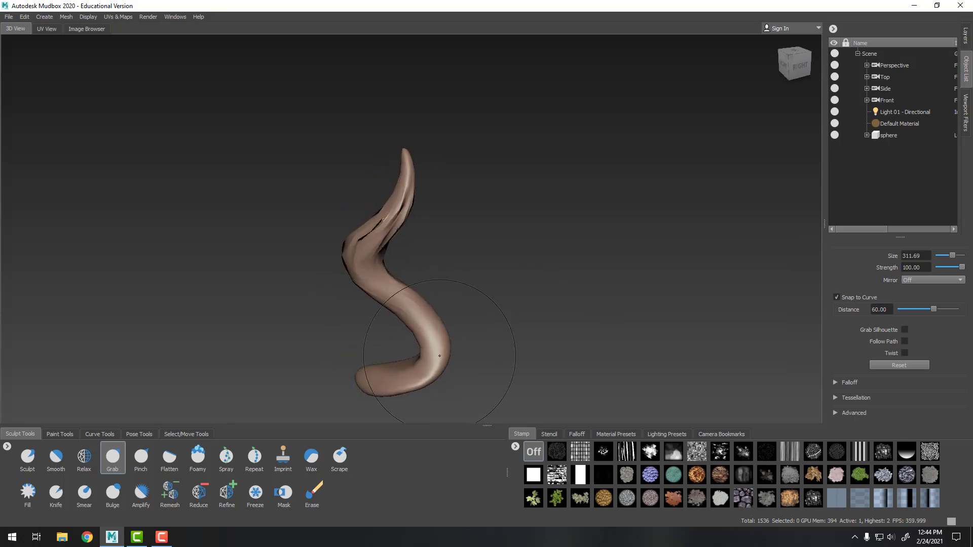
key(shift)
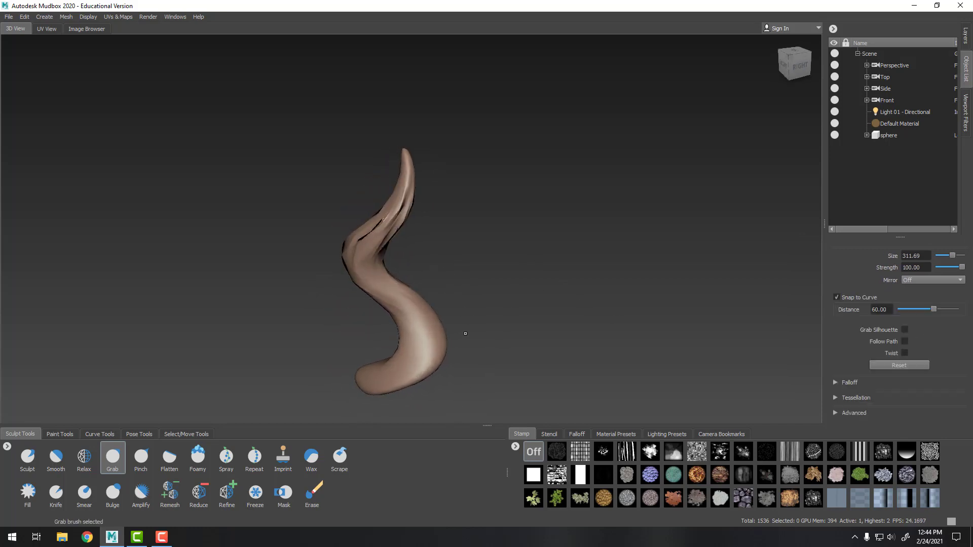
mouse_move(462, 332)
alt+mouse_down()
mouse_move(410, 321)
mouse_move(400, 350)
mouse_move(375, 371)
mouse_move(362, 363)
mouse_move(415, 355)
mouse_move(420, 327)
mouse_move(382, 282)
mouse_move(591, 302)
alt+mouse_up()
key(shift)
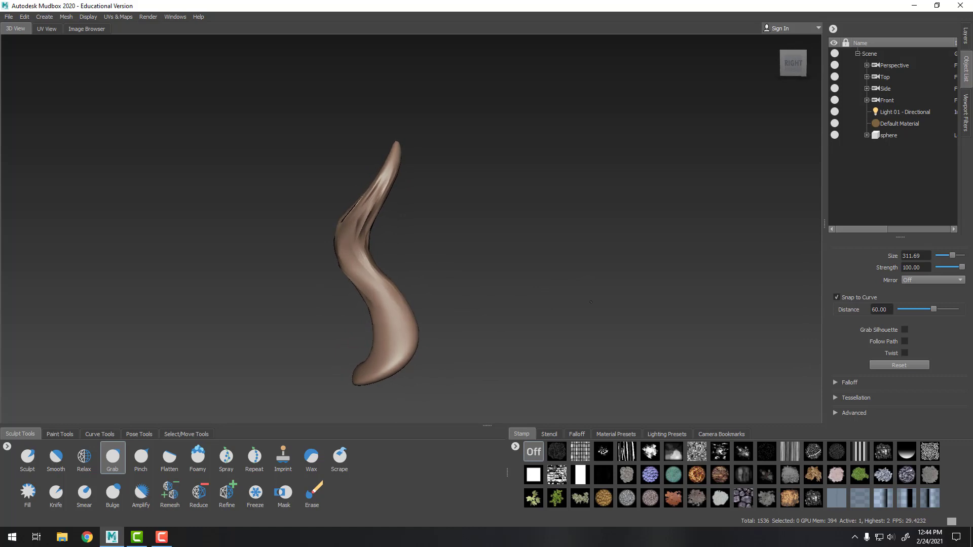
Step: Examine the Grab brush's mirror options and leave mirroring set to Off
click(911, 279)
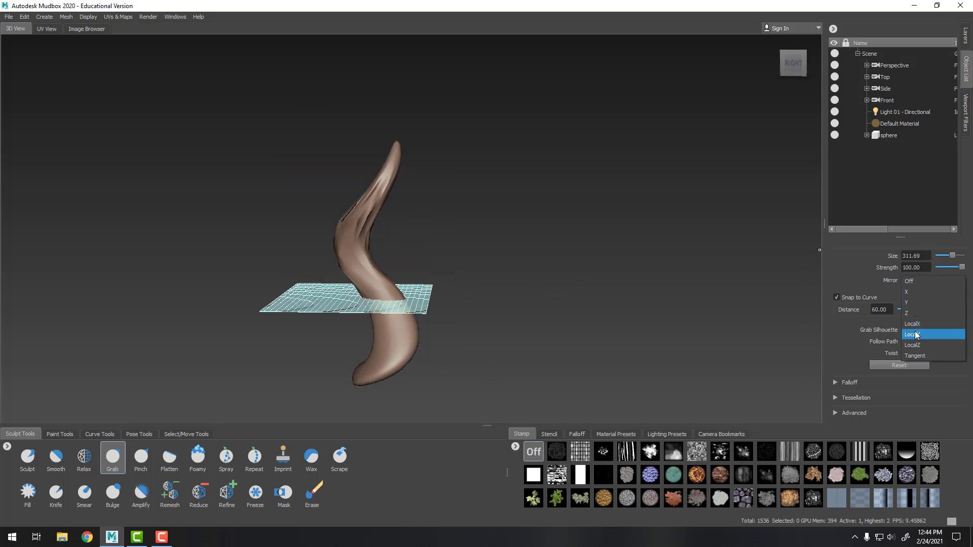
click(923, 282)
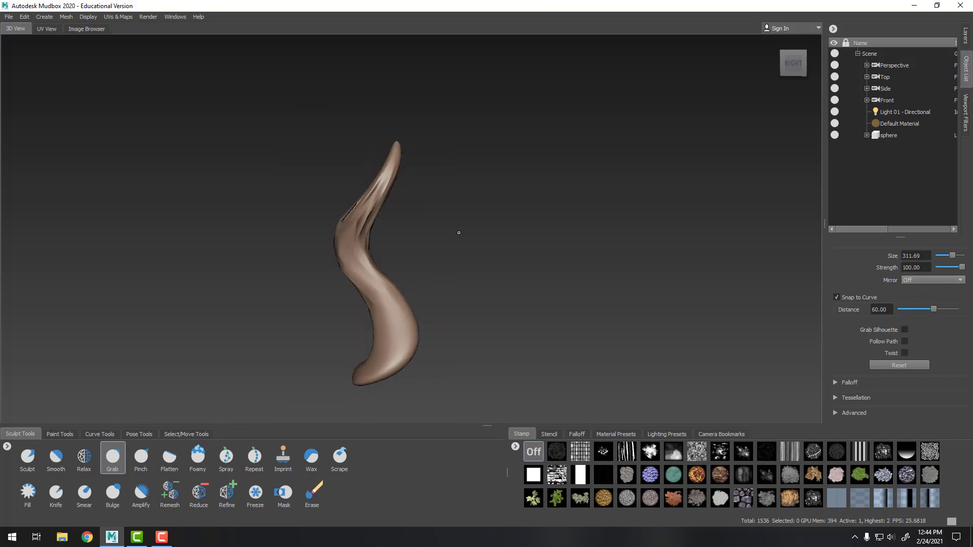
alt+drag(458, 232, 710, 240)
click(916, 281)
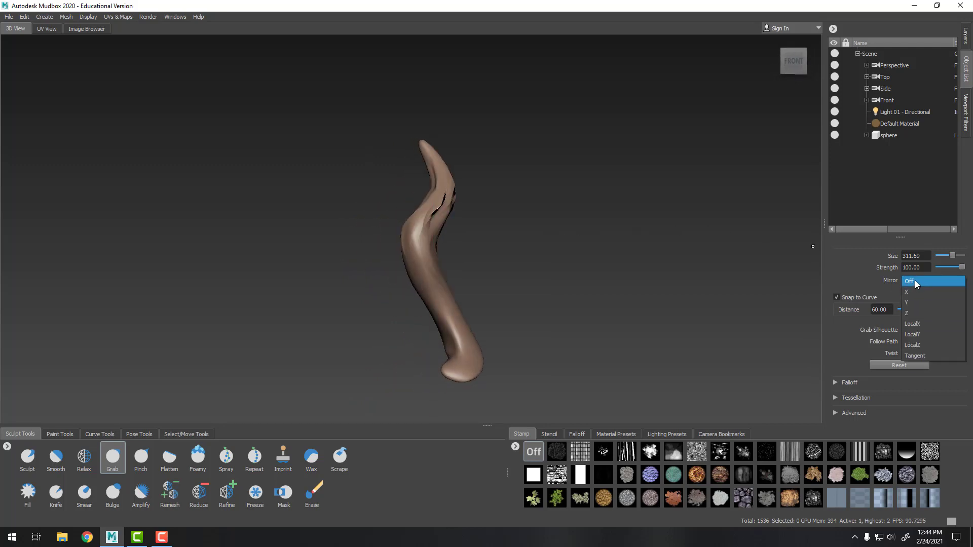
click(914, 281)
Step: Raise the mesh to subdivision level 2 and add a new level 3
alt+drag(582, 265, 440, 264)
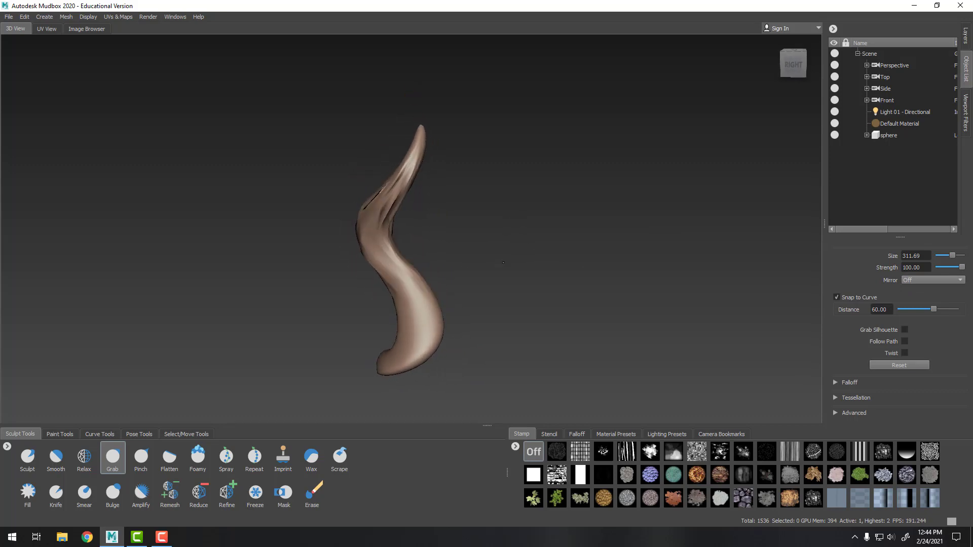
alt+middle_drag(439, 263, 454, 228)
click(67, 16)
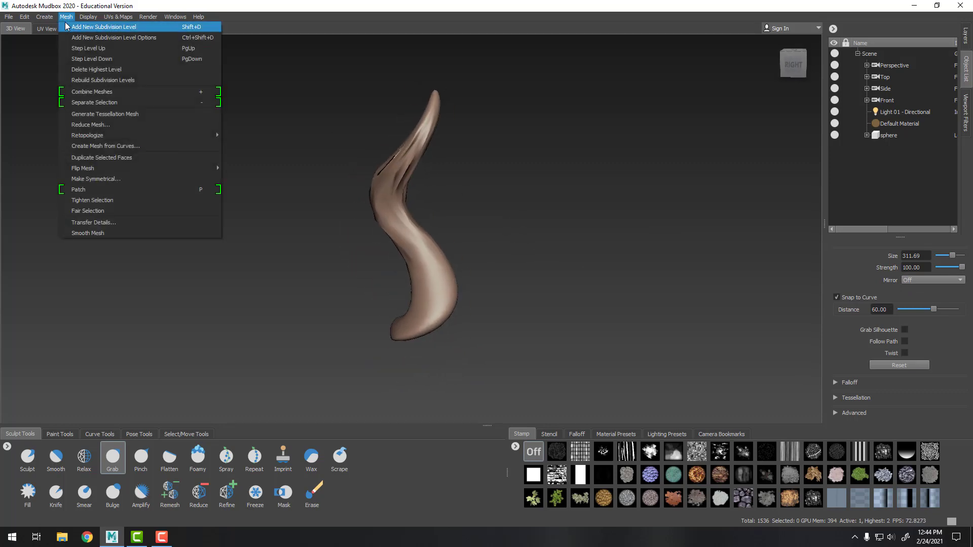
click(75, 27)
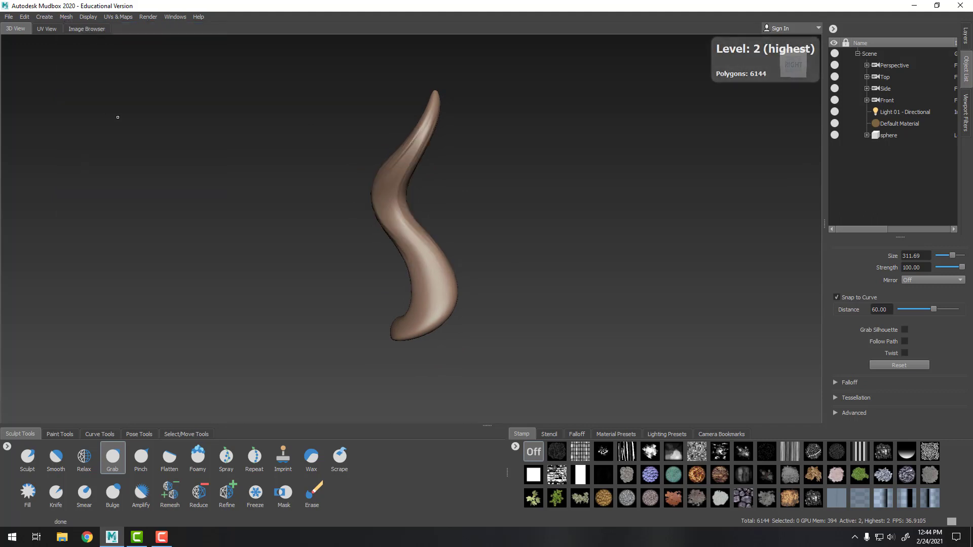
click(66, 17)
click(68, 27)
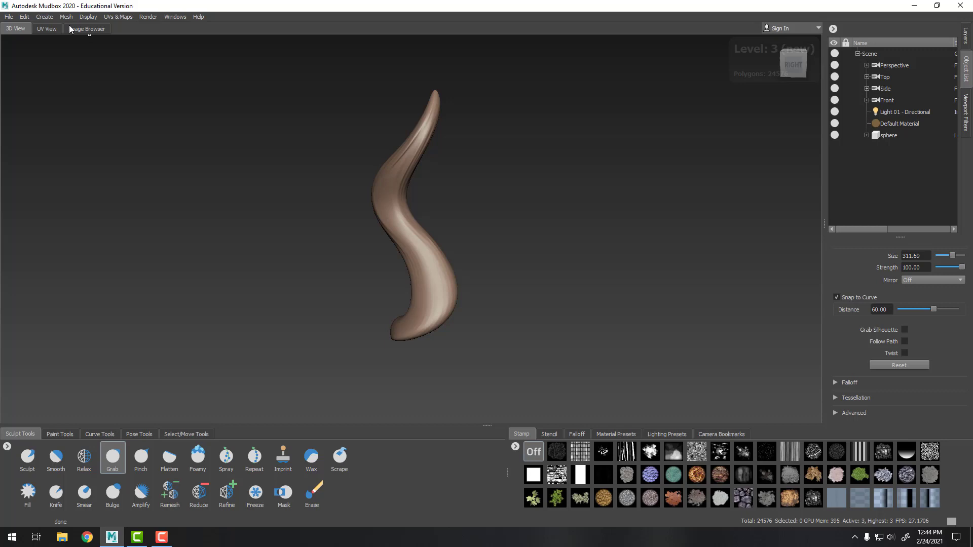
Step: Curl the tip over an outward-pulled upper section, and nudge the upper bend inward with the Grab brush enlarged to 456.34
key(shift)
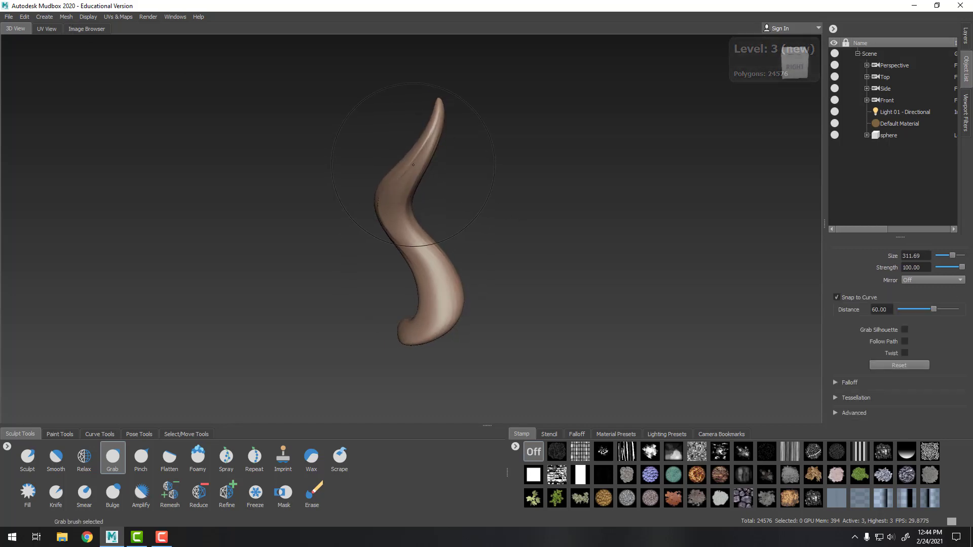
drag(421, 160, 435, 156)
drag(440, 116, 418, 100)
drag(419, 147, 440, 134)
alt+drag(487, 202, 551, 234)
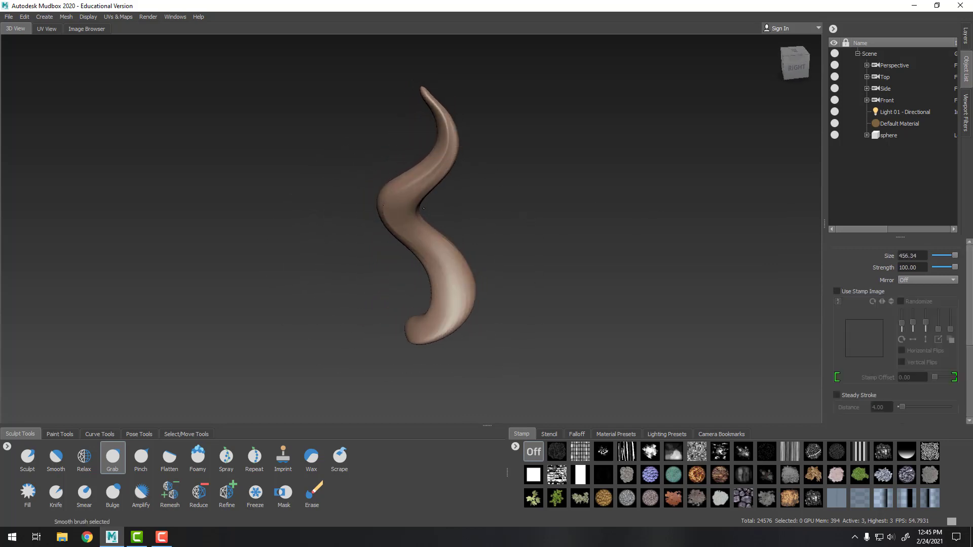
drag(400, 218, 406, 216)
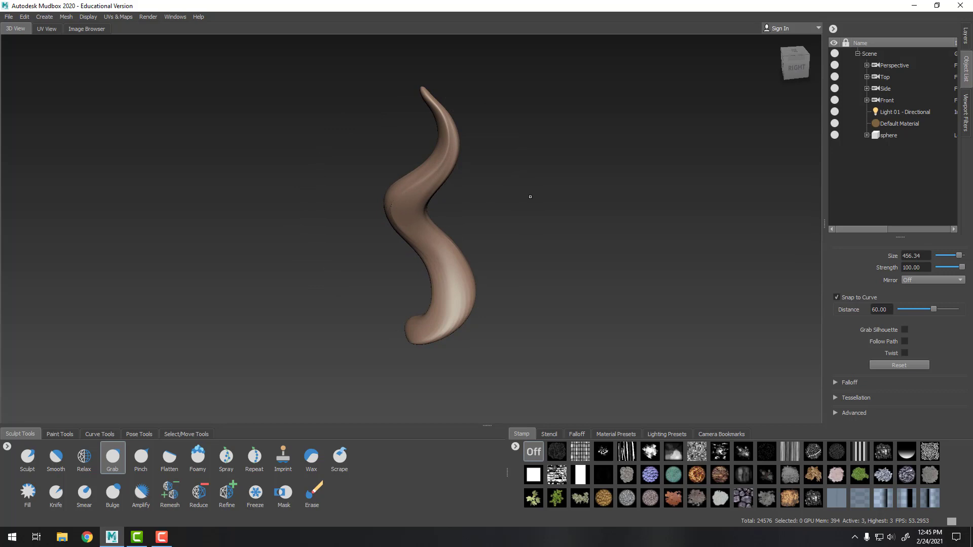
Step: Compare the form at the lower subdivision levels from the back and right side, and return to level 3
alt+drag(528, 199, 383, 189)
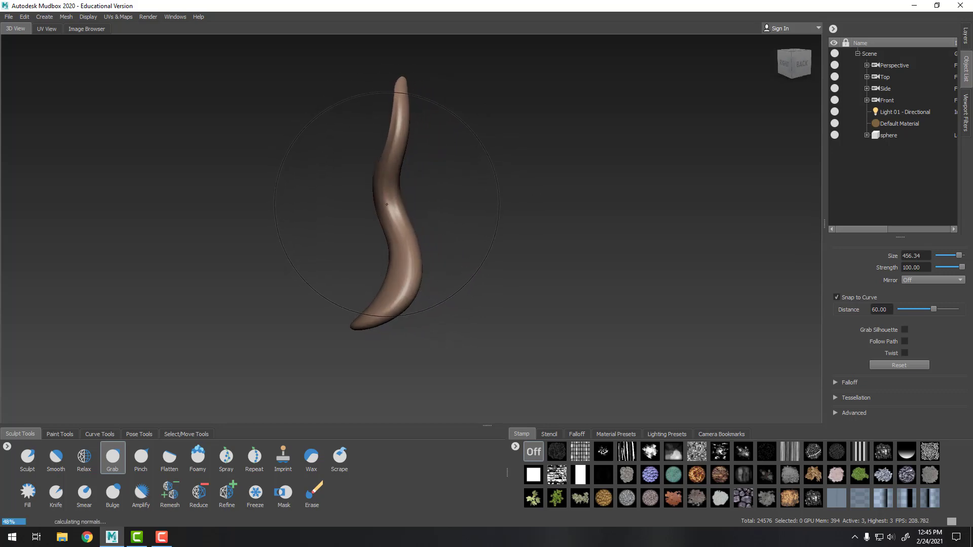
key(Page_Down)
key(Page_Down)
key(Page_Down)
alt+drag(554, 184, 356, 251)
key(Page_Up)
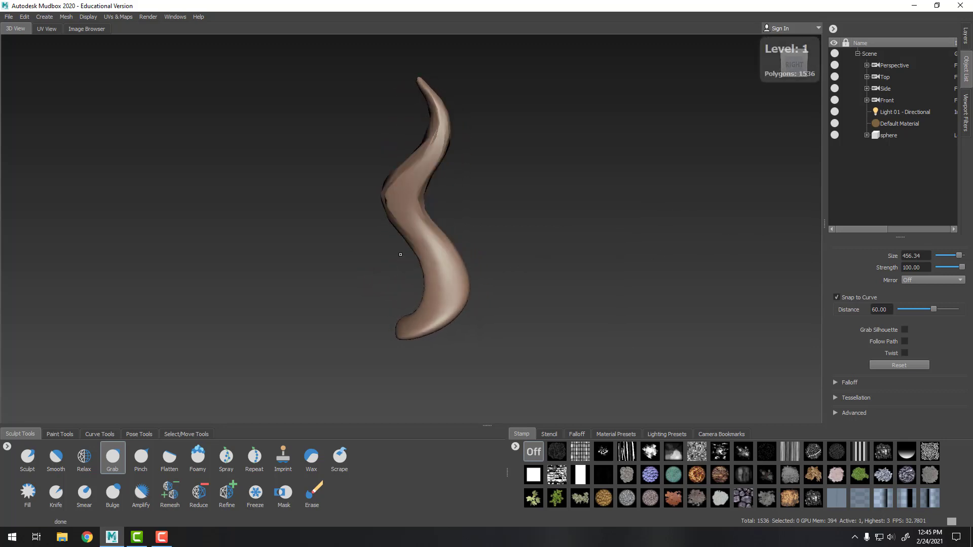
key(Page_Up)
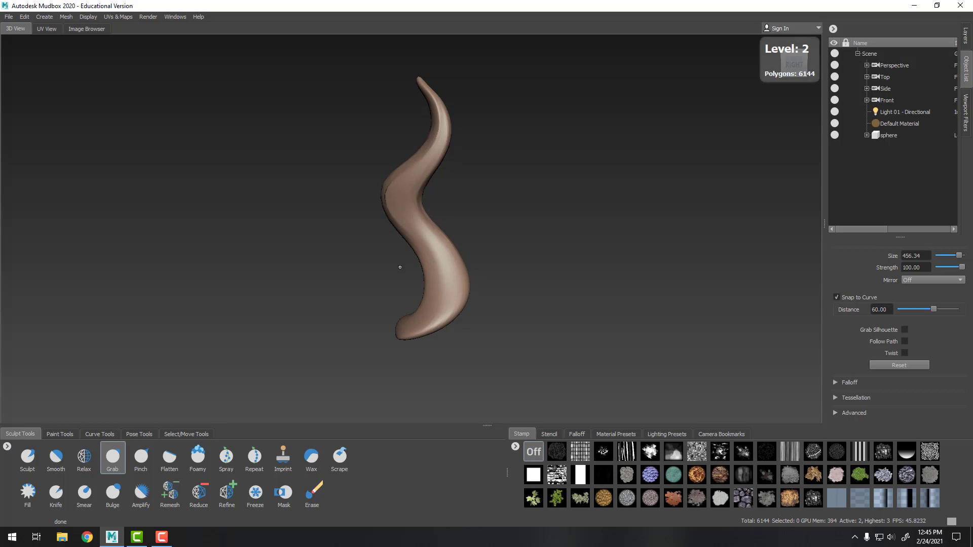
key(Page_Up)
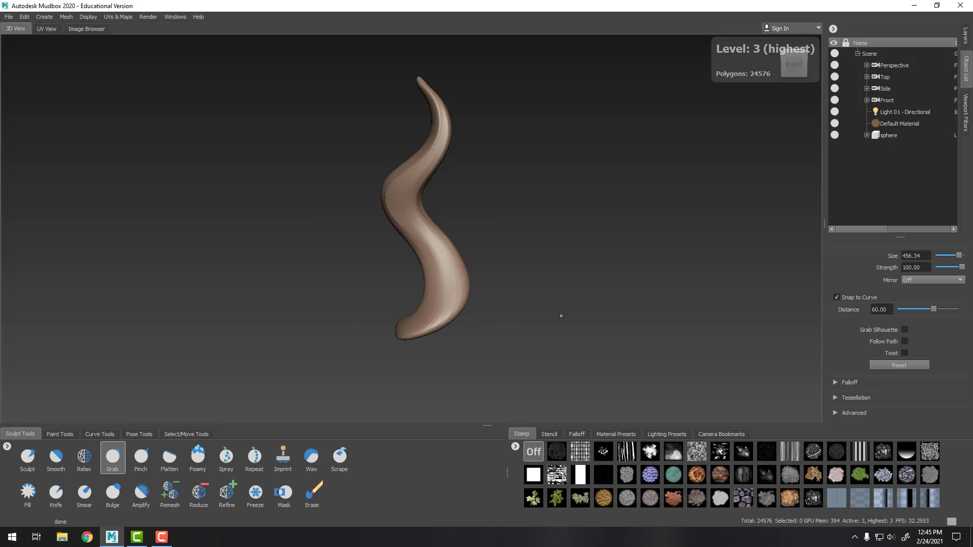
Step: Smooth the upper bend, reduce the Grab brush to about 269.46 and push the bend's inner side outward
alt+drag(560, 315, 556, 324)
key(shift)
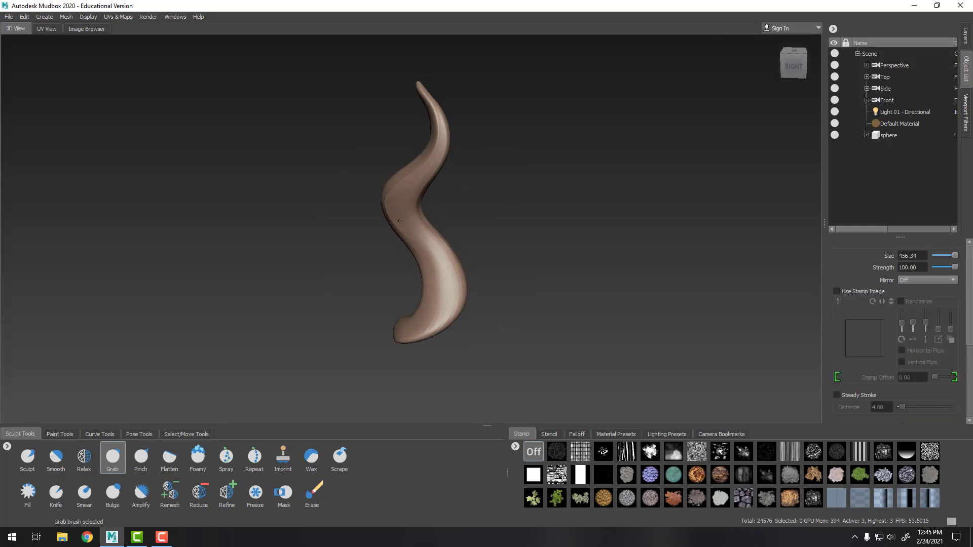
alt+drag(511, 222, 513, 212)
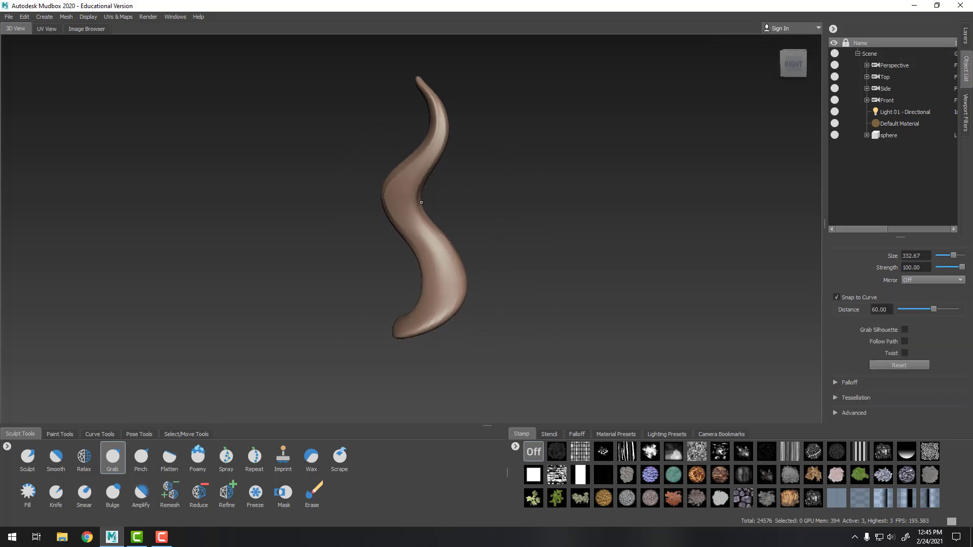
drag(417, 198, 408, 201)
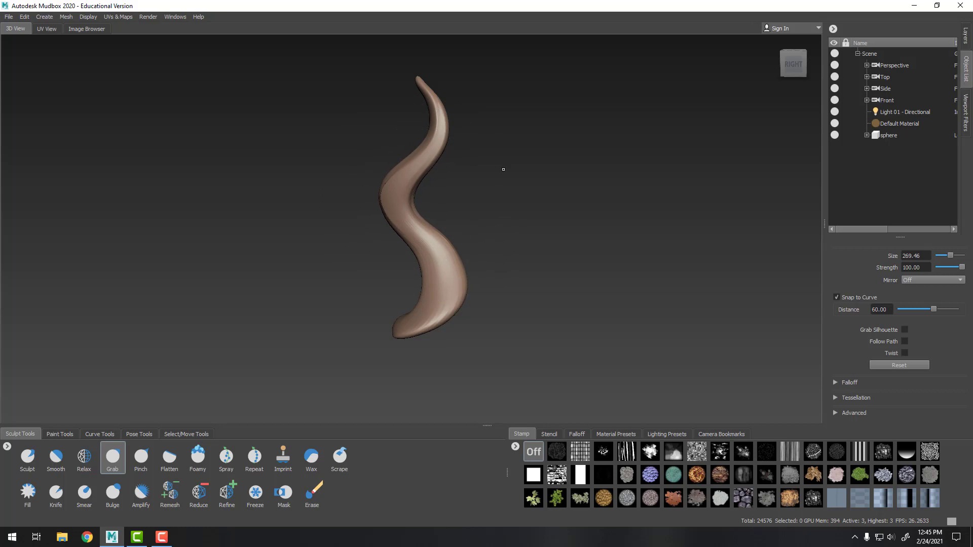
Step: From the back of the model, nudge the upper section, lower body and middle sideways to refine the curve
alt+drag(503, 169, 418, 167)
drag(398, 116, 392, 116)
drag(383, 262, 390, 260)
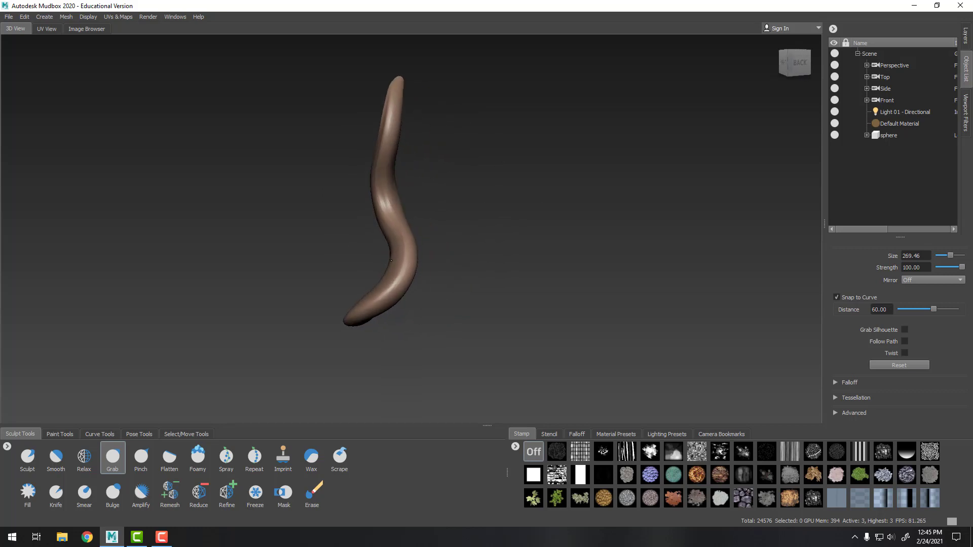
drag(403, 188, 394, 188)
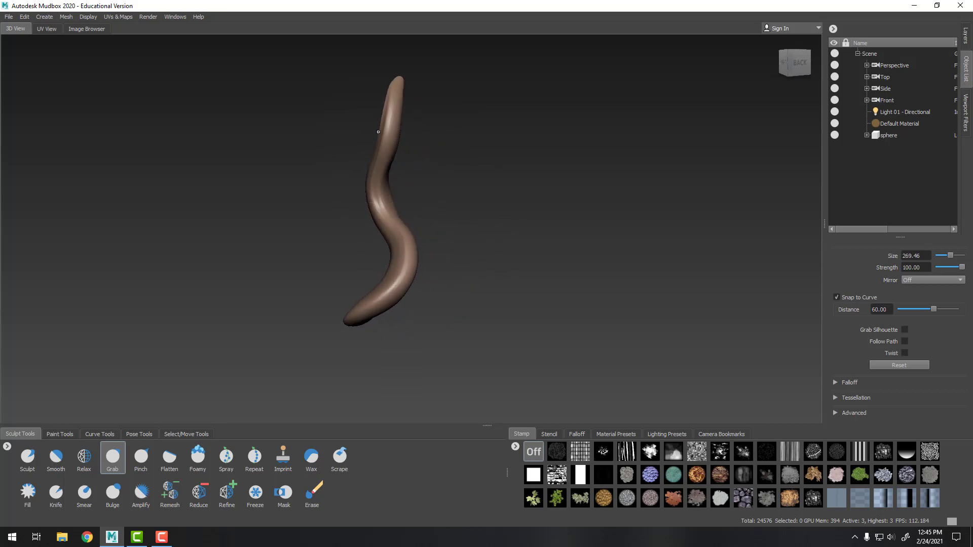
Step: Smooth the form's surface from several sides, tapering the base end
mouse_move(378, 132)
alt+mouse_down()
mouse_move(638, 248)
mouse_move(537, 248)
mouse_move(547, 221)
mouse_move(647, 206)
mouse_move(456, 182)
alt+mouse_up()
key(shift)
key(shift)
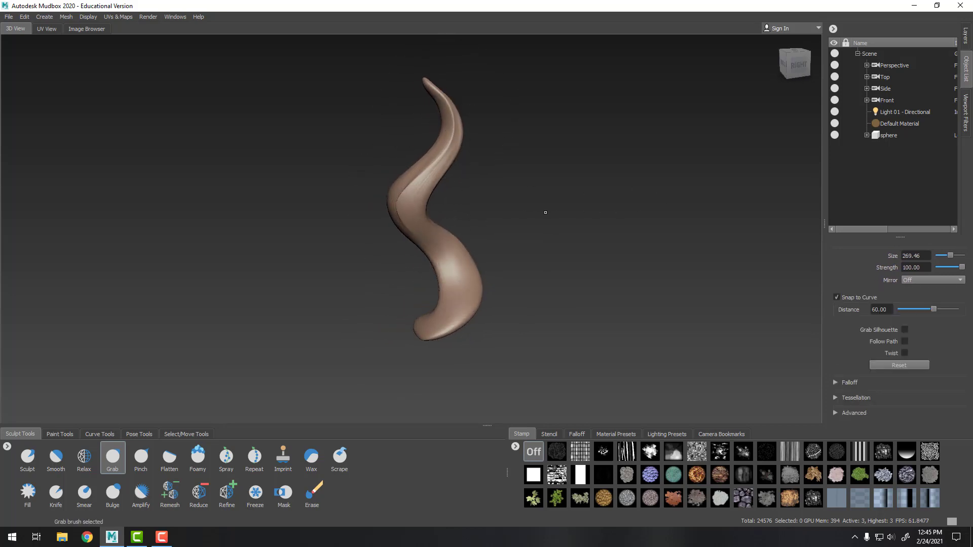
mouse_move(542, 255)
alt+mouse_down()
mouse_move(471, 273)
mouse_move(652, 258)
mouse_move(532, 215)
mouse_move(429, 194)
alt+mouse_up()
key(shift)
alt+drag(558, 215, 355, 207)
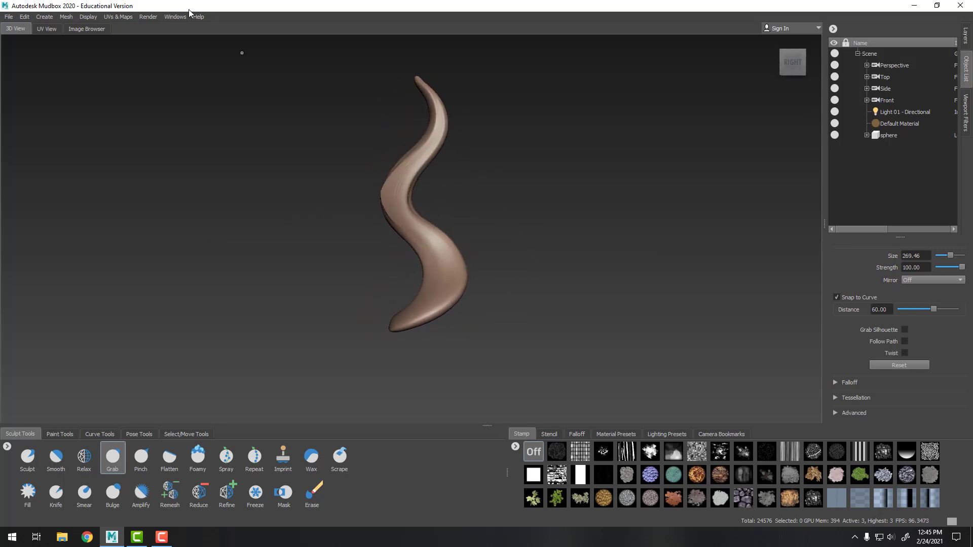
Step: Add subdivision level 4 and smooth the surface of the upper bend
click(75, 17)
click(177, 27)
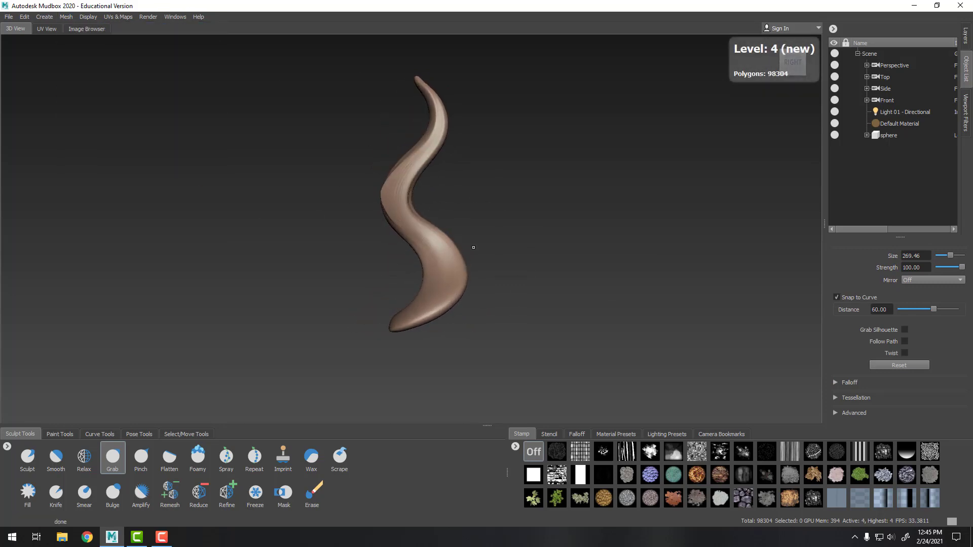
alt+right_drag(487, 241, 573, 248)
alt+middle_drag(573, 248, 581, 304)
alt+drag(580, 304, 603, 304)
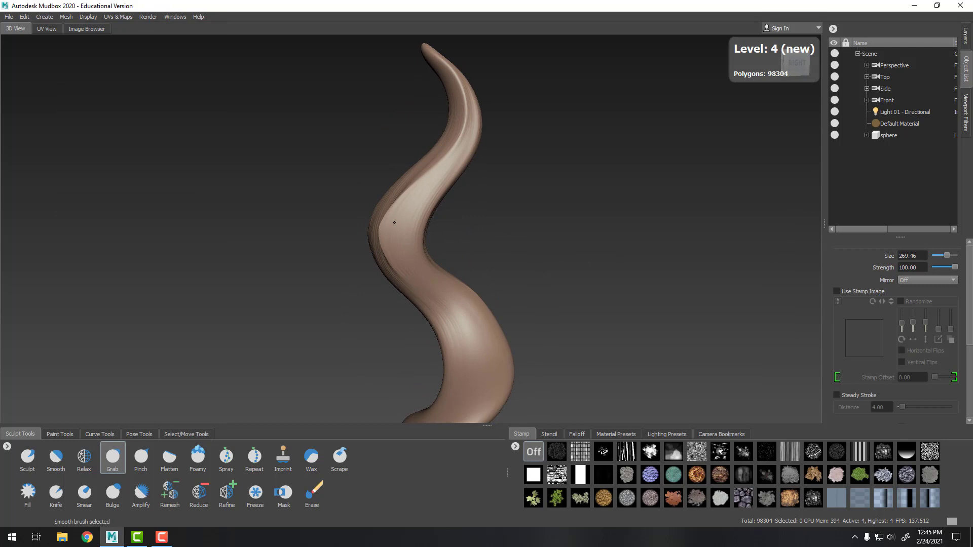
mouse_move(393, 220)
shift+mouse_down()
mouse_move(448, 179)
mouse_move(549, 210)
mouse_move(537, 223)
shift+mouse_up()
Step: Fill the crease along the front of the middle bend with Wax brush strokes and smooth them into the surface
alt+right_drag(537, 223, 589, 257)
alt+middle_drag(589, 257, 486, 252)
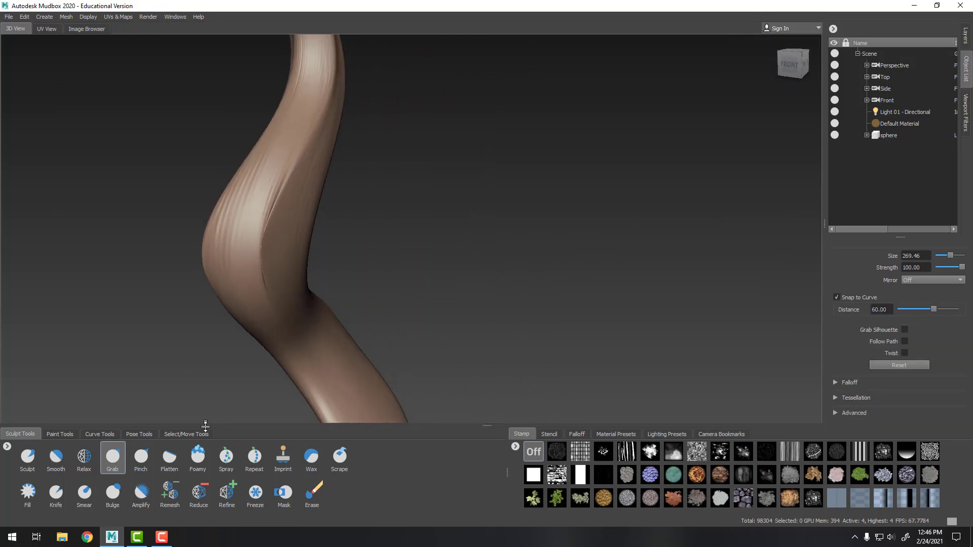
click(311, 458)
alt+middle_drag(362, 269, 480, 269)
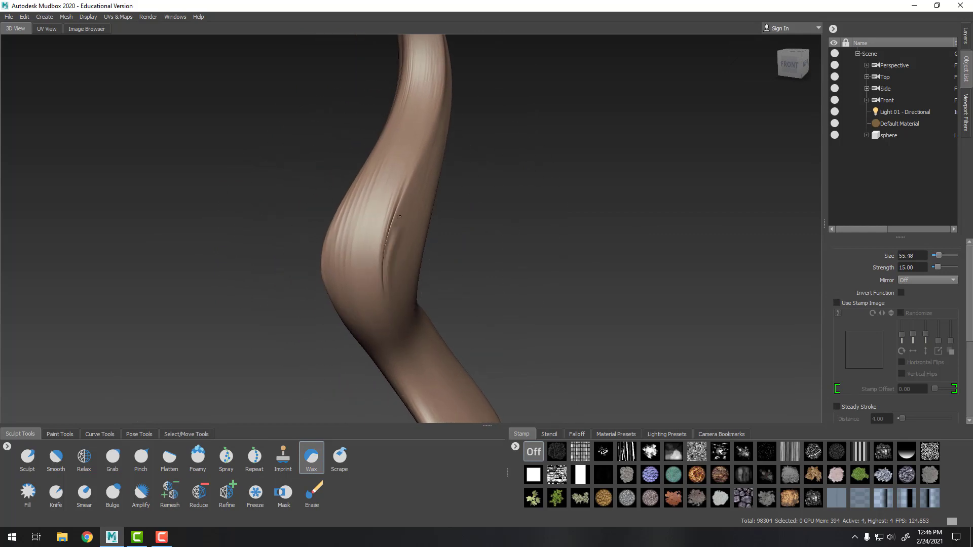
mouse_move(382, 268)
mouse_down()
mouse_move(400, 197)
mouse_move(387, 259)
mouse_up()
drag(386, 255, 394, 215)
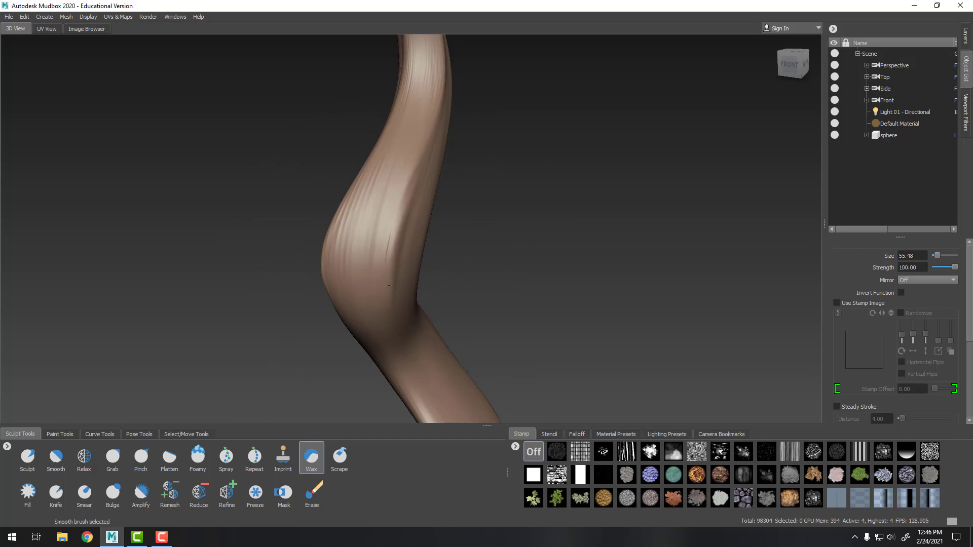
Step: Build up the outer curve of the middle bend with Wax strokes from the left-front side and smooth the streaks
alt+drag(389, 286, 539, 254)
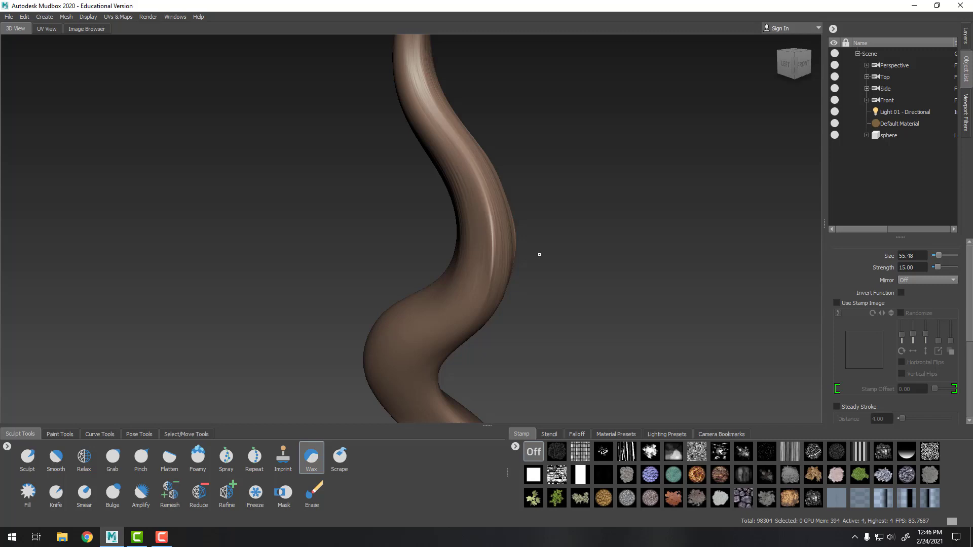
drag(492, 220, 486, 294)
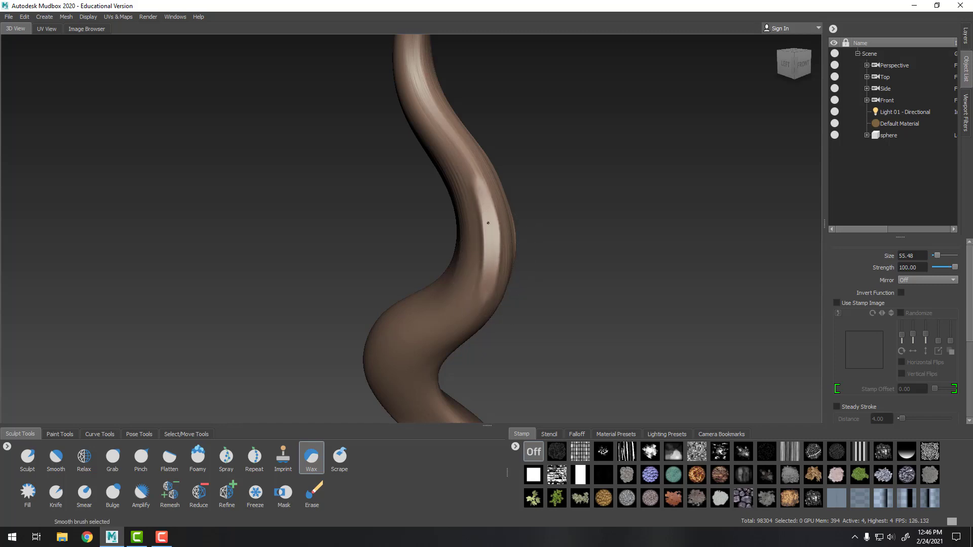
drag(475, 175, 483, 271)
drag(475, 191, 481, 281)
drag(467, 158, 482, 236)
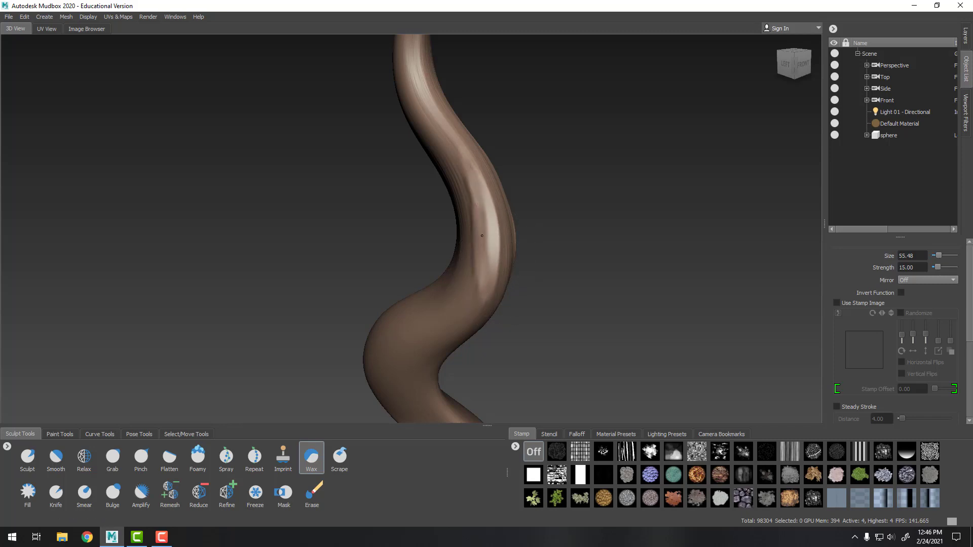
alt+drag(596, 228, 455, 240)
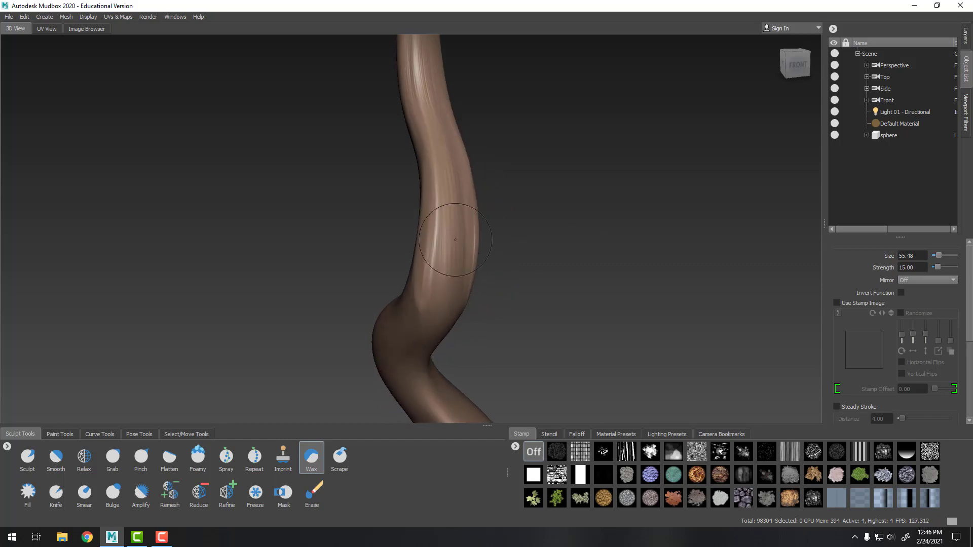
shift+drag(441, 195, 435, 231)
Step: Examine the tip and the upper and middle bends of the form from several sides
alt+middle_drag(434, 253, 394, 66)
mouse_move(563, 177)
alt+mouse_down()
mouse_move(435, 209)
mouse_move(563, 196)
mouse_move(424, 237)
mouse_move(517, 218)
alt+mouse_up()
alt+middle_drag(506, 86, 517, 221)
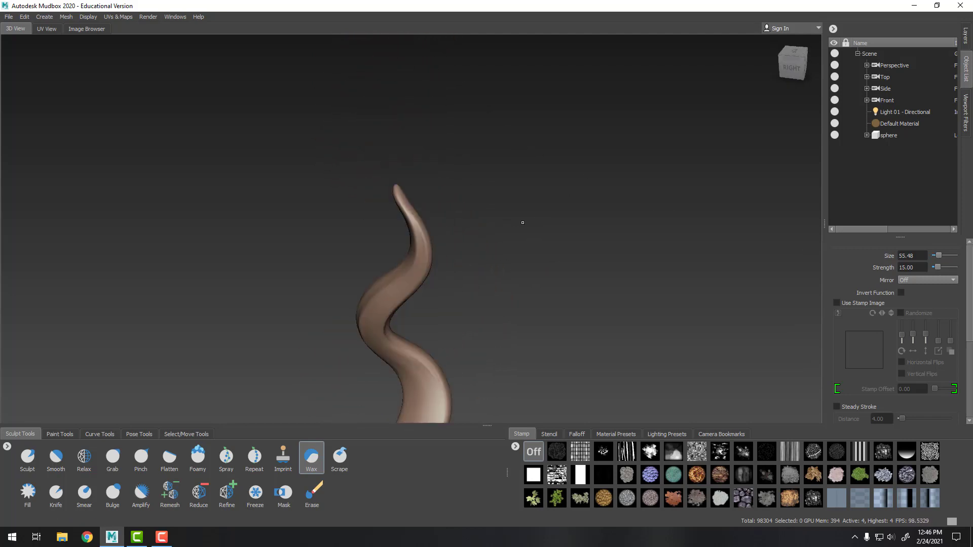
mouse_move(522, 222)
alt+mouse_down()
mouse_move(477, 227)
mouse_move(482, 248)
mouse_move(411, 261)
alt+mouse_up()
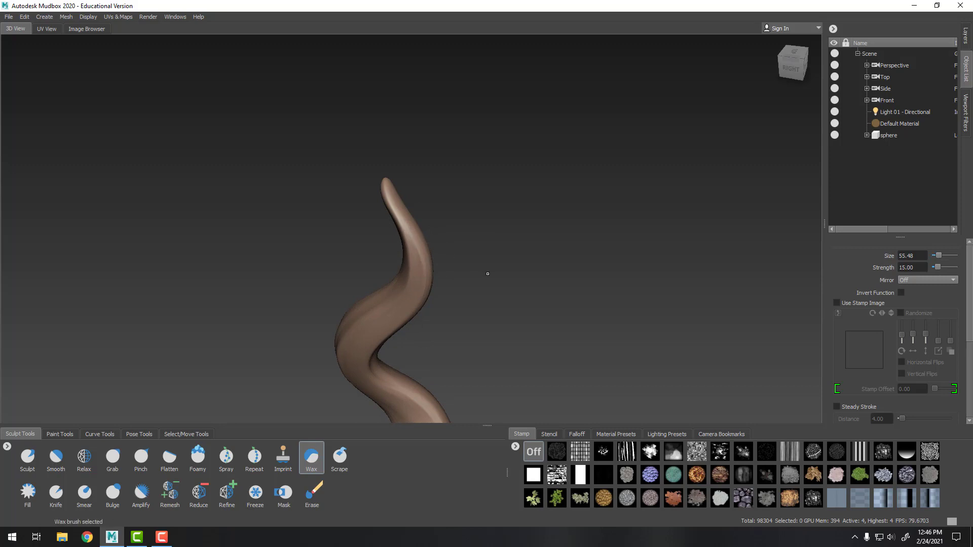
alt+drag(487, 274, 567, 259)
alt+middle_drag(618, 392, 590, 232)
mouse_move(591, 233)
alt+mouse_down()
mouse_move(510, 245)
mouse_move(554, 234)
mouse_move(541, 237)
alt+mouse_up()
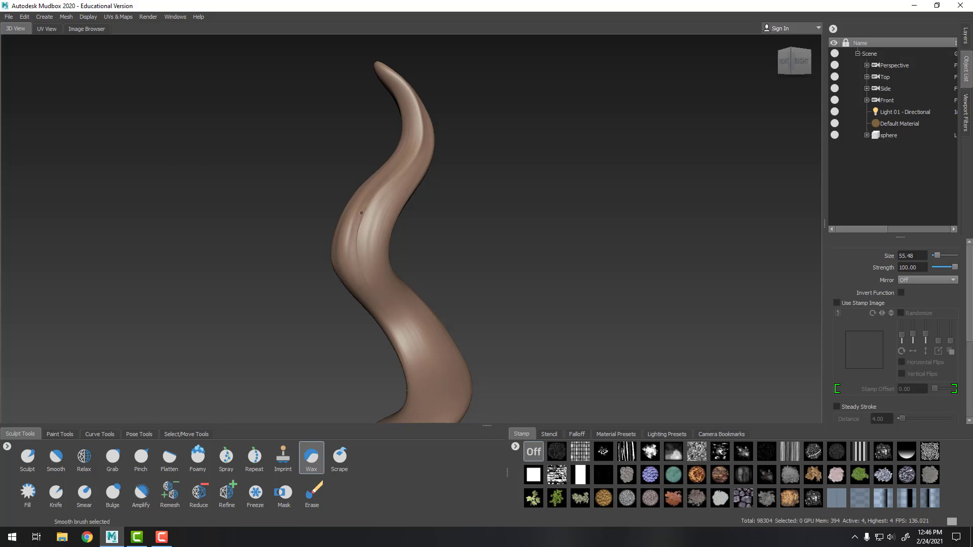
alt+drag(548, 253, 471, 252)
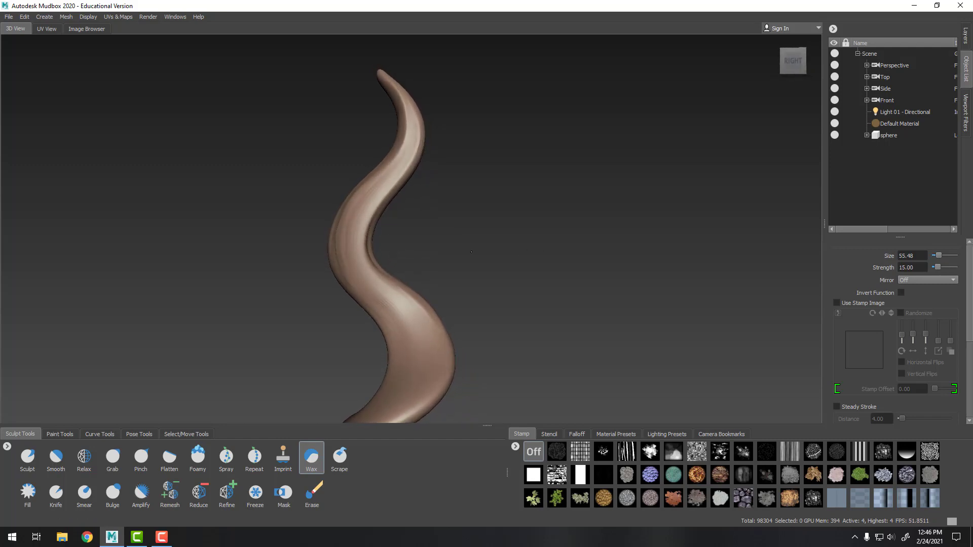
Step: Add Wax build-up on the right side just below the middle bend and smooth it out
alt+right_drag(400, 230, 571, 334)
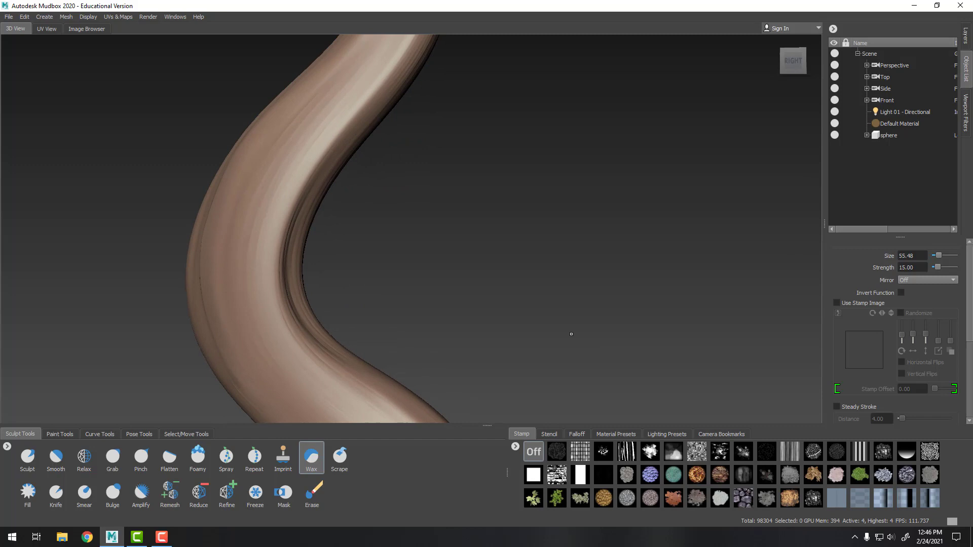
alt+middle_drag(571, 334, 631, 175)
alt+right_drag(631, 175, 671, 196)
drag(417, 289, 432, 293)
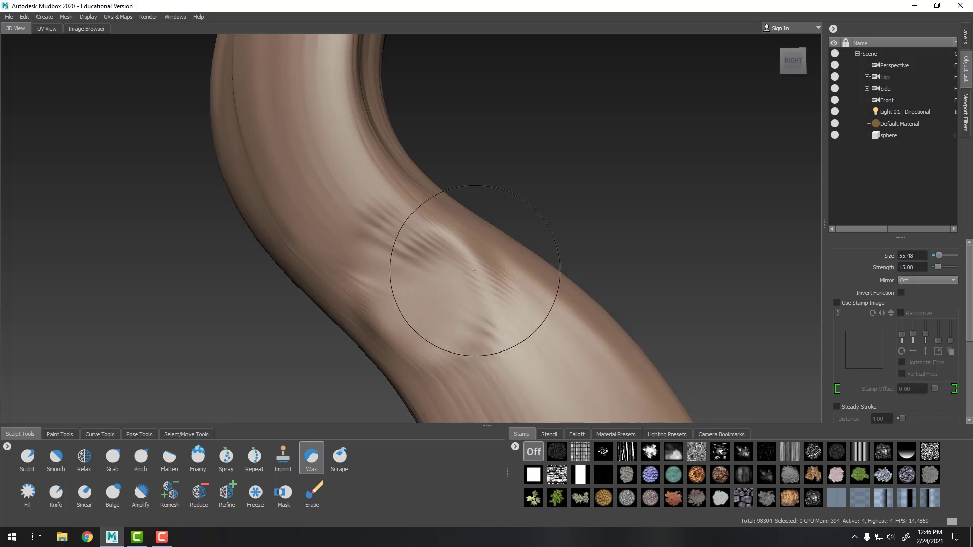
mouse_move(475, 270)
shift+mouse_down()
mouse_move(404, 208)
mouse_move(390, 256)
mouse_move(332, 298)
shift+mouse_up()
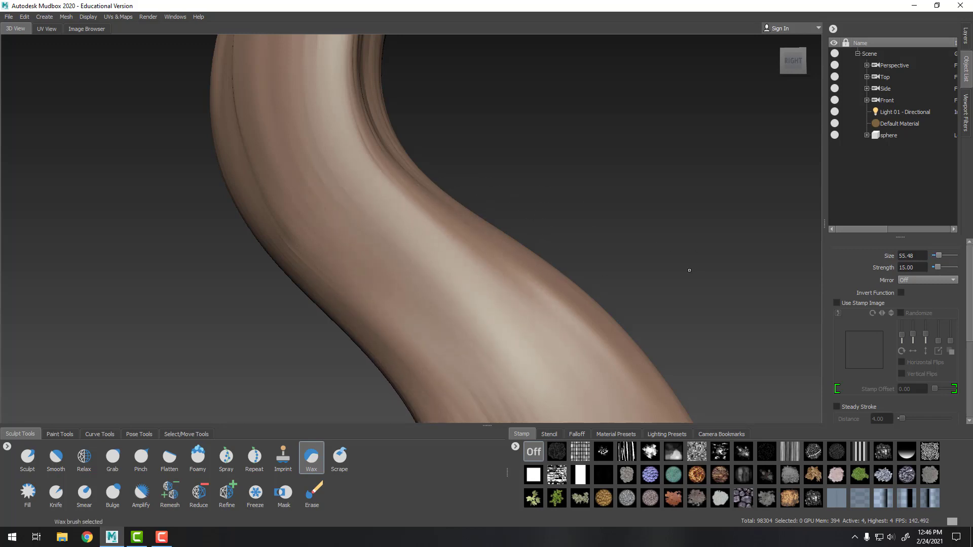
mouse_move(426, 250)
mouse_down()
mouse_move(446, 306)
mouse_move(539, 326)
mouse_up()
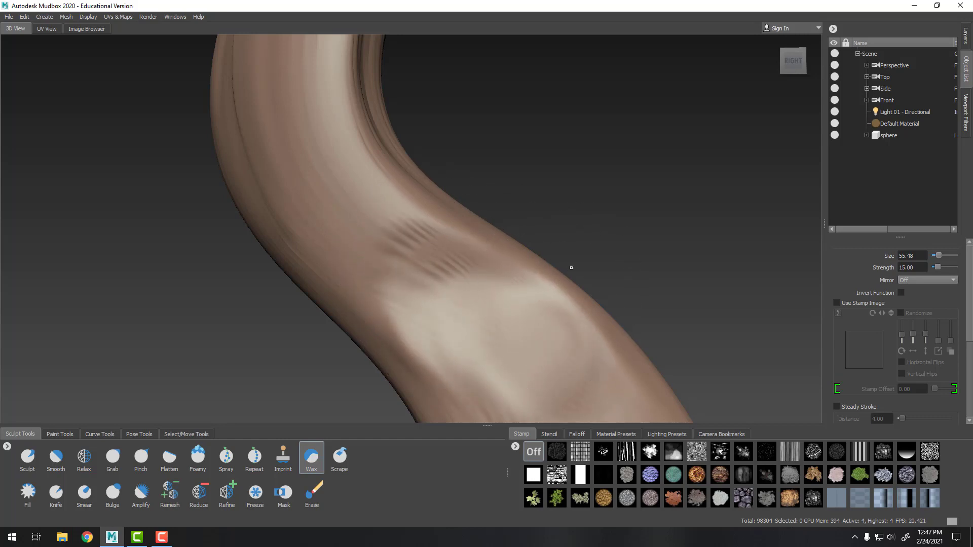
key(ctrl+z)
key(ctrl+z)
click(198, 456)
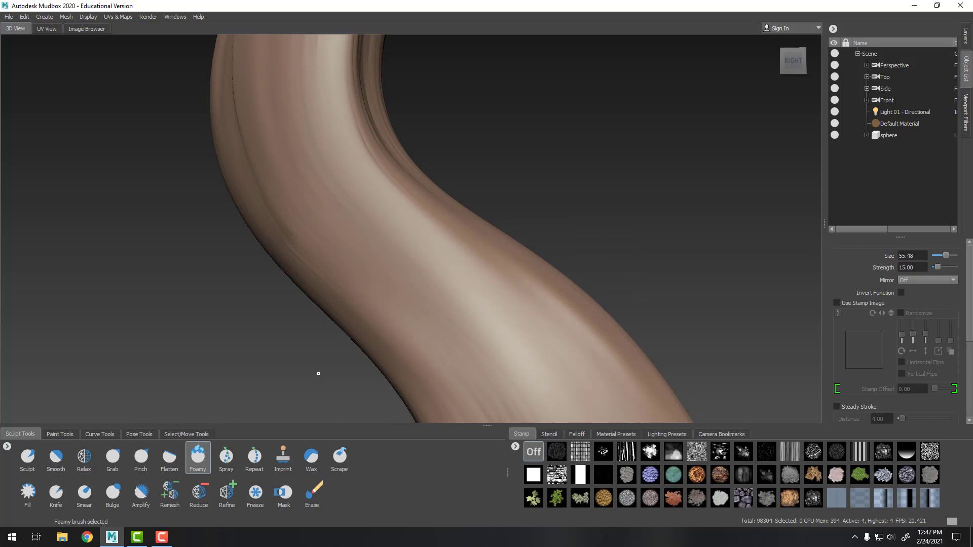
mouse_move(467, 303)
mouse_down()
mouse_move(459, 319)
mouse_move(478, 317)
mouse_up()
key(ctrl+z)
mouse_move(577, 233)
alt+mouse_down()
mouse_move(529, 263)
mouse_move(582, 230)
alt+mouse_up()
key(ctrl+z)
Step: Examine the lower body, the base and the overall curve of the form from several sides
alt+right_drag(582, 230, 475, 187)
mouse_move(475, 187)
alt+mouse_down()
mouse_move(525, 233)
mouse_move(343, 243)
mouse_move(403, 254)
mouse_move(446, 292)
alt+mouse_up()
click(311, 456)
alt+right_drag(446, 292, 562, 306)
alt+drag(563, 306, 496, 225)
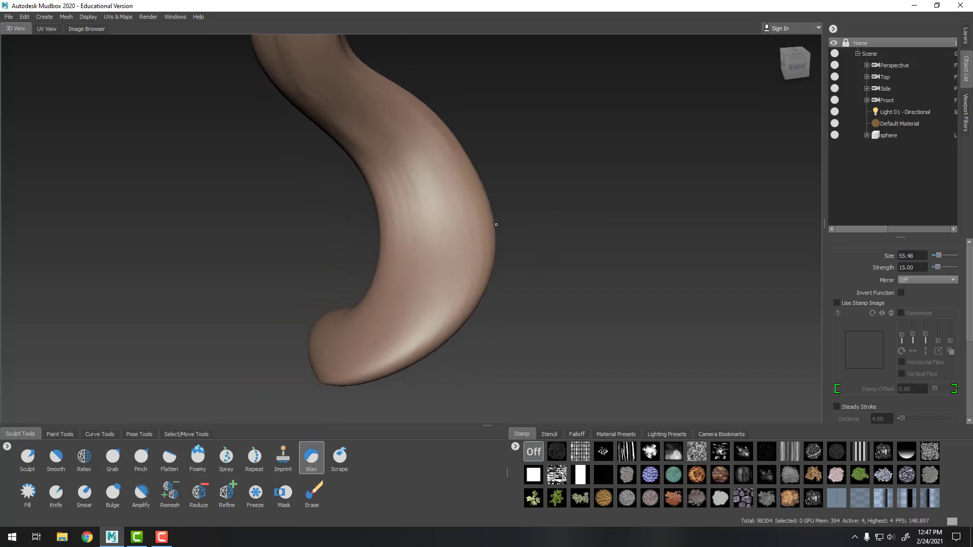
alt+drag(560, 223, 529, 282)
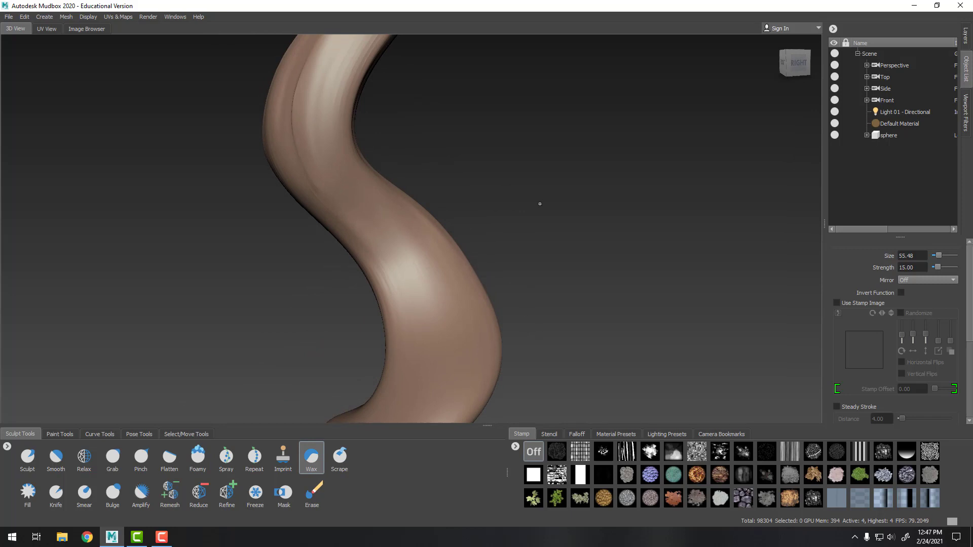
alt+drag(540, 203, 546, 194)
click(200, 456)
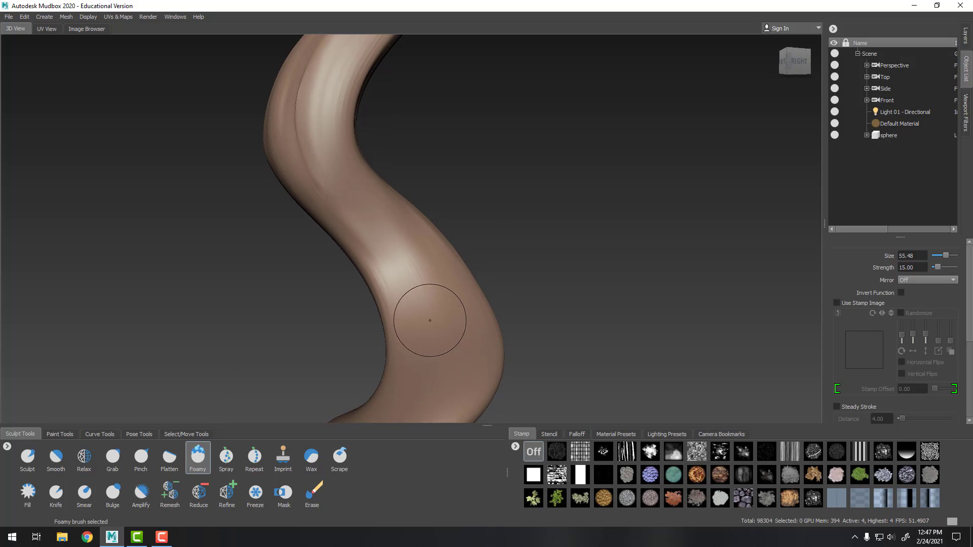
scroll(588, 205, down, 5)
mouse_move(588, 205)
alt+mouse_down()
mouse_move(789, 207)
mouse_move(743, 198)
alt+mouse_up()
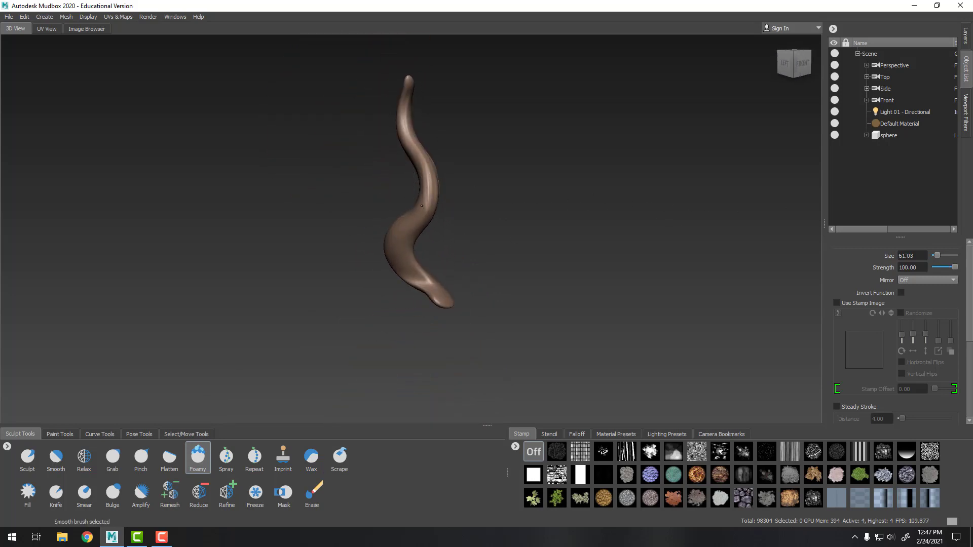
Step: Step down to subdivision level 2 and widen the lower body with the Grab brush enlarged to about 254.93
alt+drag(547, 248, 481, 251)
alt+right_drag(481, 251, 571, 306)
alt+drag(571, 306, 545, 310)
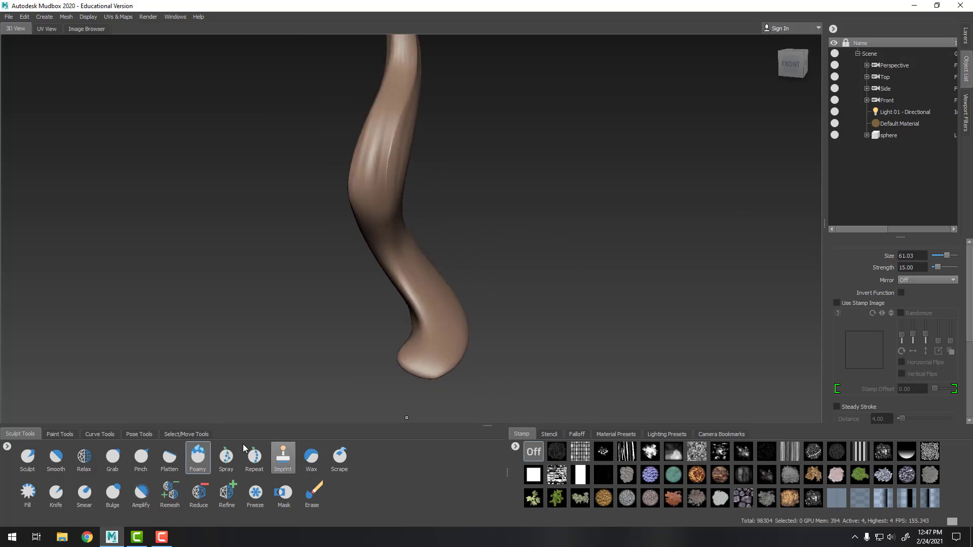
key(Page_Down)
key(Page_Down)
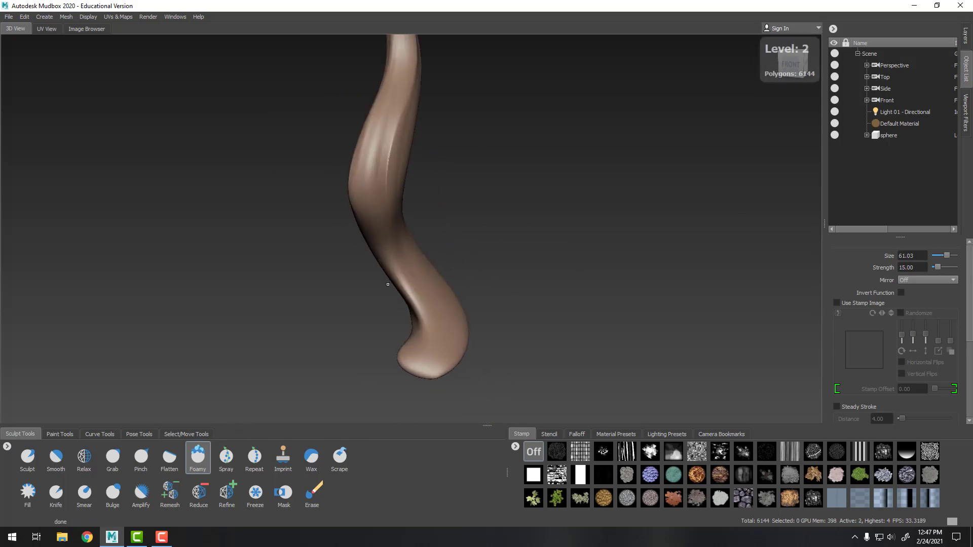
click(120, 455)
alt+drag(499, 276, 548, 275)
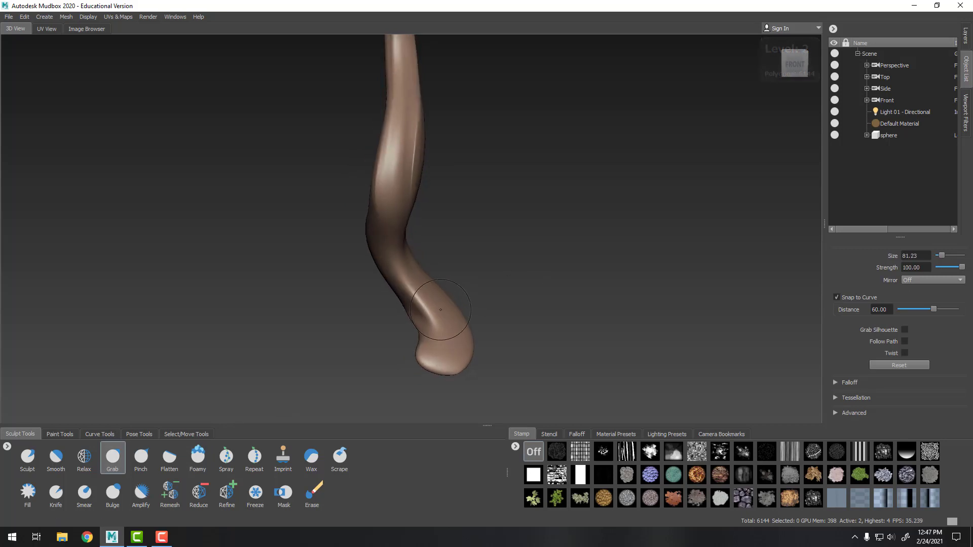
mouse_move(445, 314)
mouse_down()
mouse_move(464, 314)
mouse_move(460, 304)
mouse_up()
mouse_move(444, 306)
mouse_down()
mouse_move(456, 304)
mouse_move(412, 310)
mouse_up()
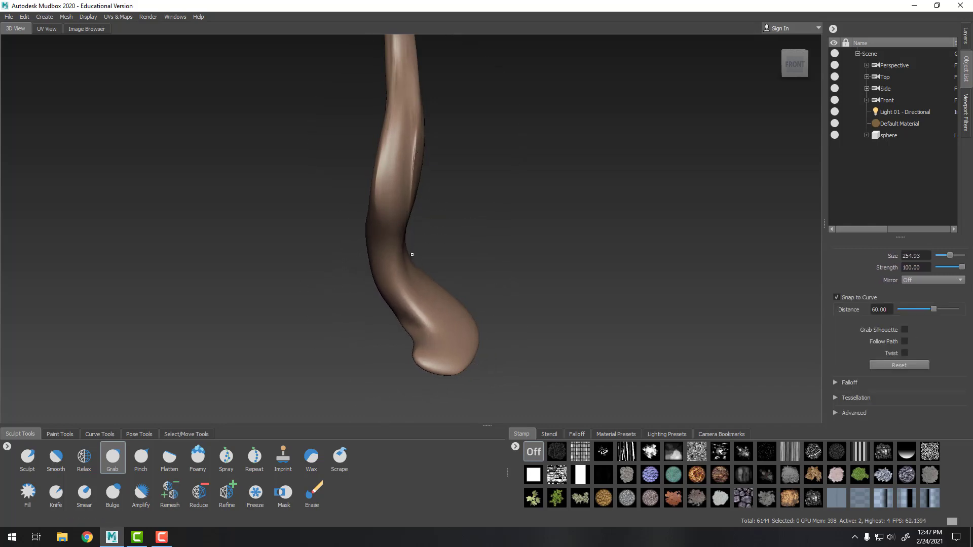
Step: From the back of the model, reshape the lower body and the narrow section above it with the Grab brush
alt+drag(546, 264, 399, 254)
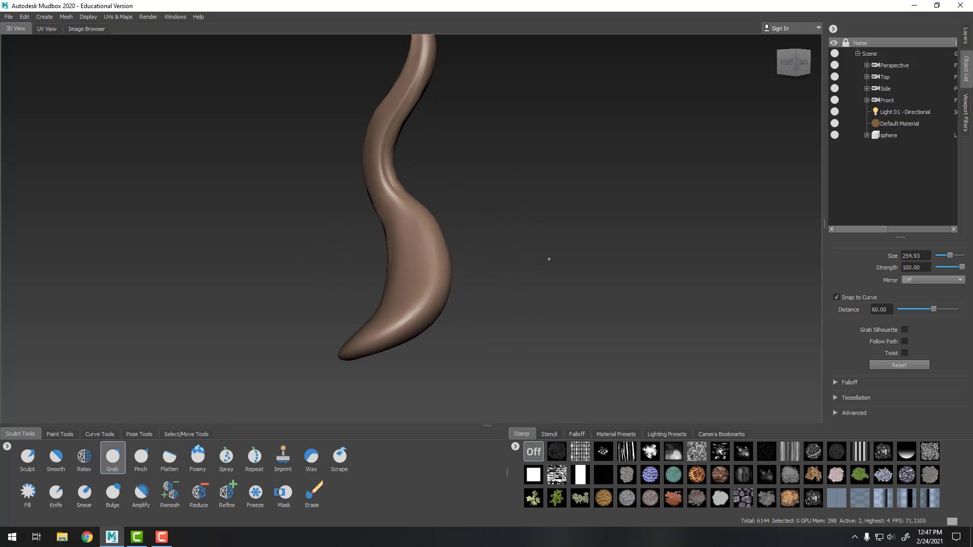
alt+drag(549, 259, 500, 260)
drag(428, 285, 442, 300)
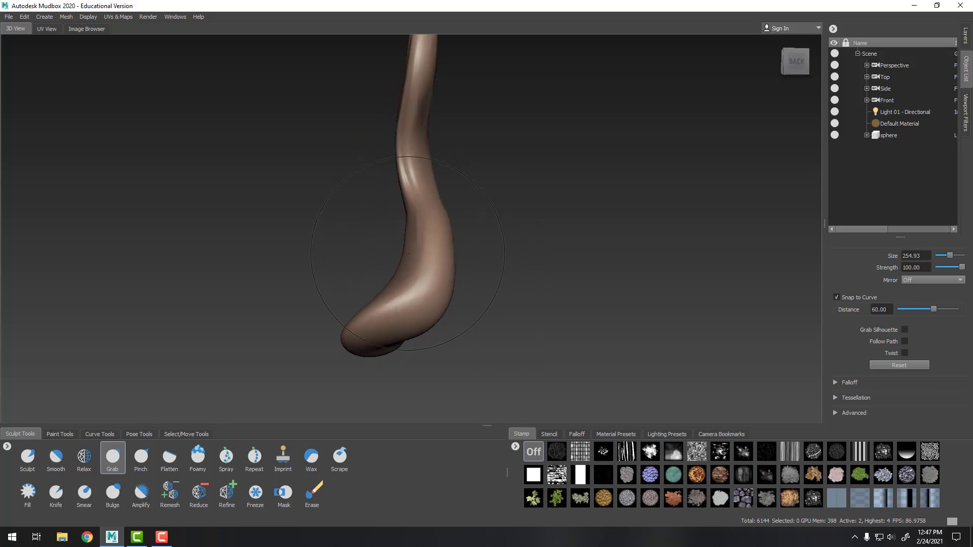
drag(408, 253, 396, 252)
mouse_move(410, 202)
mouse_down()
mouse_move(401, 202)
mouse_move(409, 161)
mouse_up()
Step: Pull the lower body outward from the front-right side to make it fuller, and smooth the bulge
alt+drag(510, 239, 688, 275)
scroll(500, 237, down, 5)
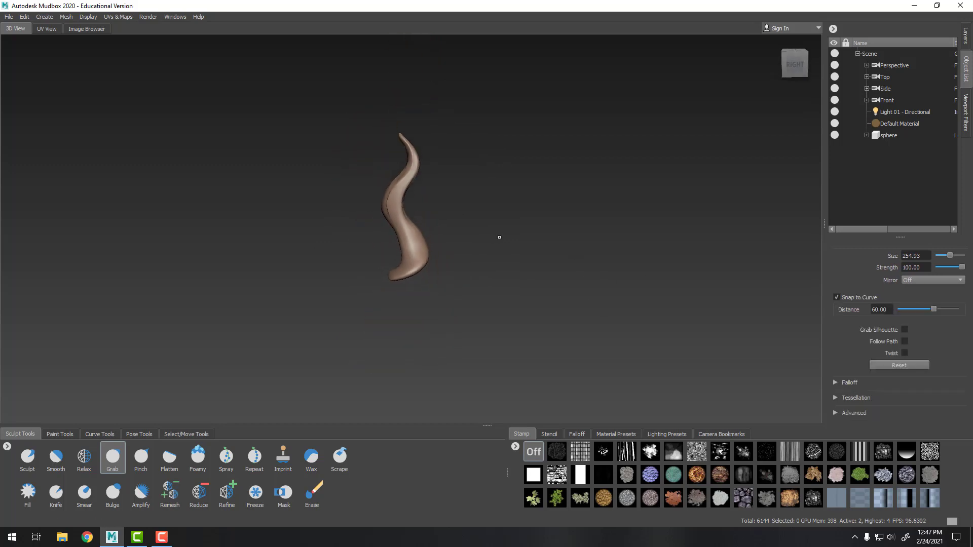
alt+drag(499, 237, 478, 218)
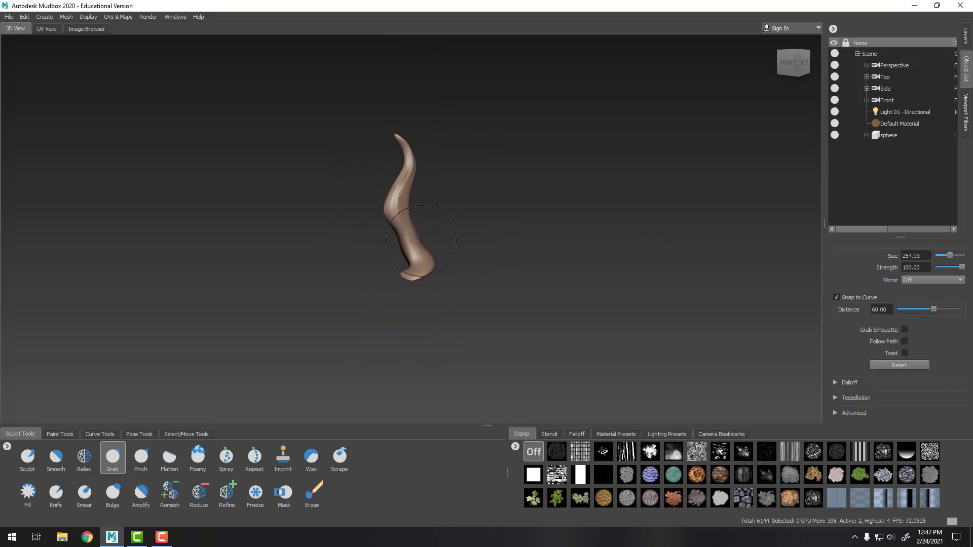
drag(426, 241, 471, 244)
shift+drag(423, 223, 431, 243)
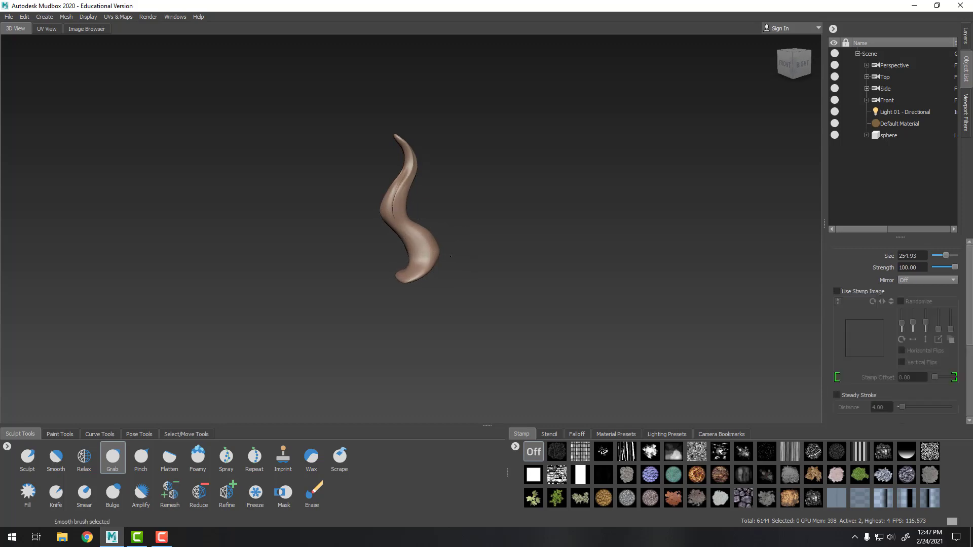
alt+drag(517, 216, 544, 222)
key(shift)
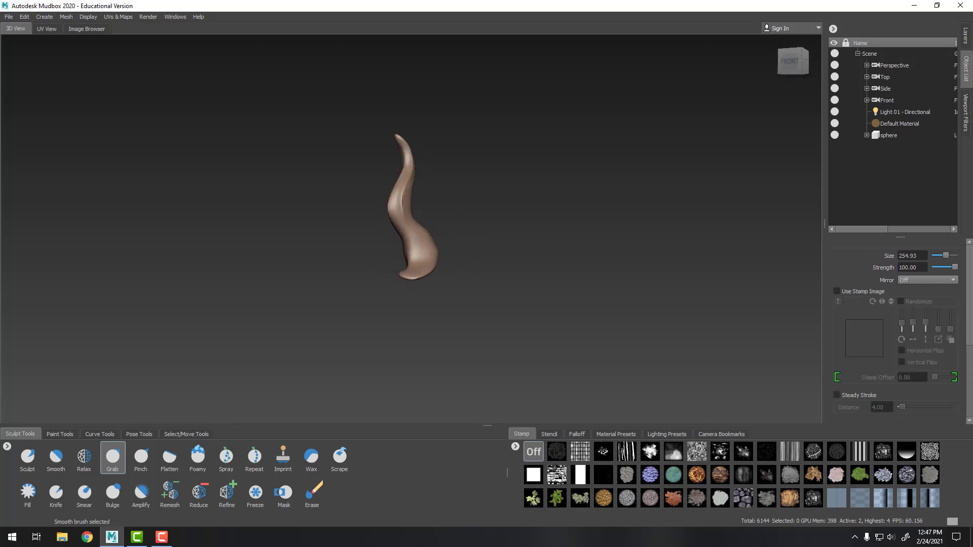
Step: Smooth the lower body and the base end from the back, left and right sides
mouse_move(419, 243)
alt+mouse_down()
mouse_move(436, 248)
mouse_move(408, 270)
mouse_move(399, 255)
alt+mouse_up()
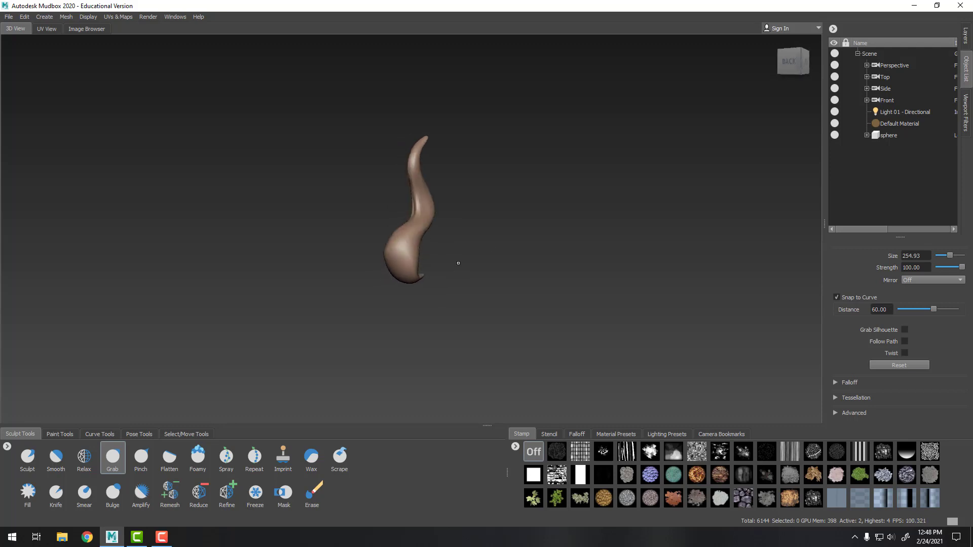
alt+drag(458, 263, 418, 266)
key(shift)
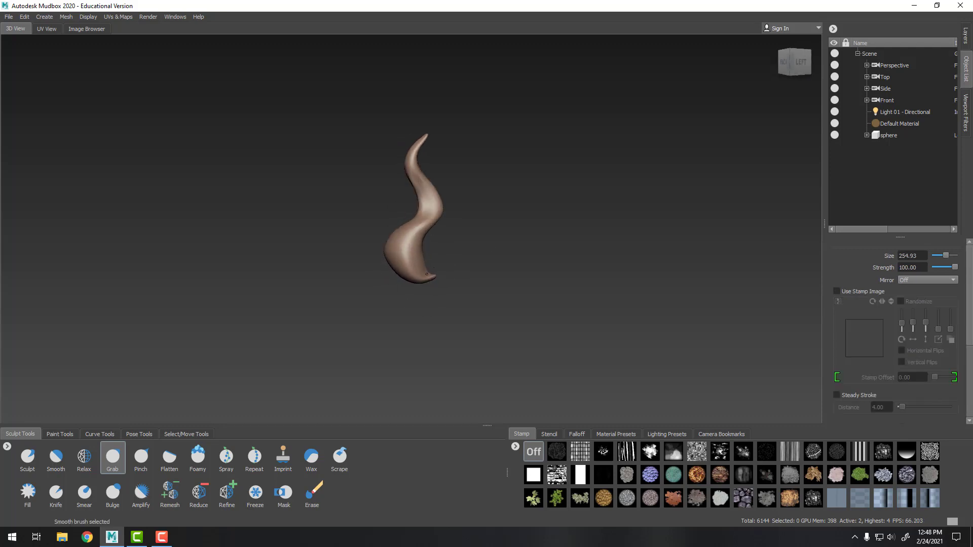
alt+drag(360, 264, 445, 237)
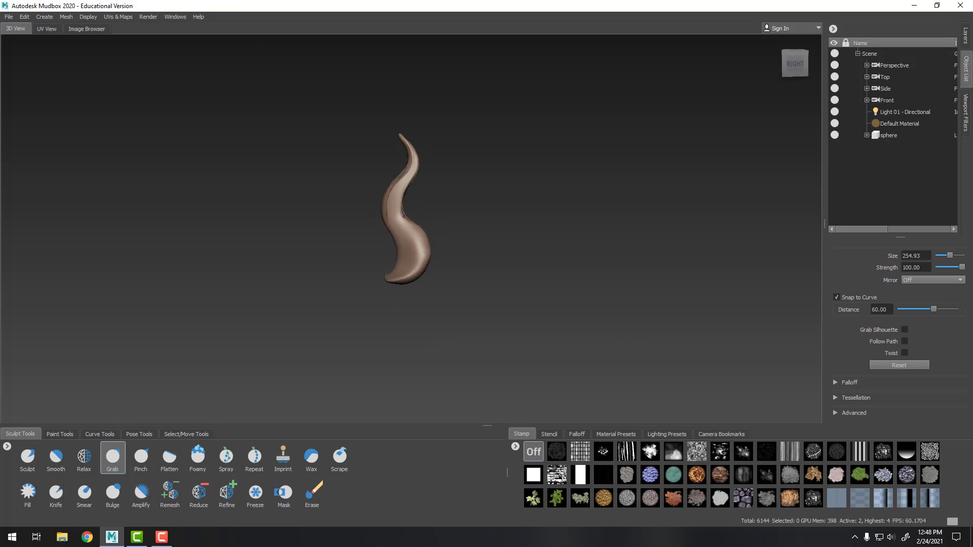
mouse_move(431, 249)
shift+mouse_down()
mouse_move(409, 233)
mouse_move(407, 215)
mouse_move(444, 231)
shift+mouse_up()
Step: Return the model to subdivision level 4 and check the reshaped lower body up close
alt+right_drag(449, 235, 577, 328)
key(Page_Up)
key(Page_Up)
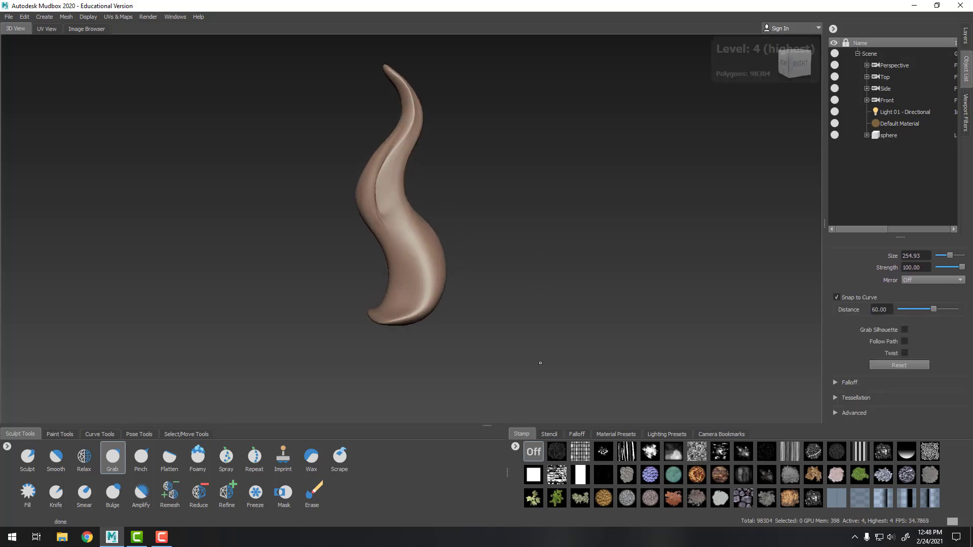
mouse_move(456, 201)
alt+mouse_down()
mouse_move(495, 204)
mouse_move(474, 212)
alt+mouse_up()
alt+right_drag(481, 202, 562, 260)
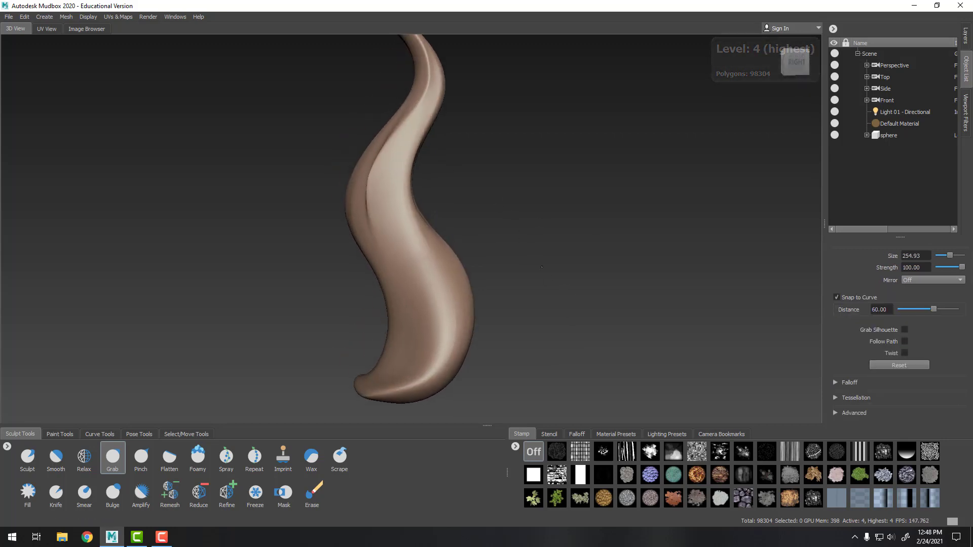
Step: Raise two pairs of rounded bumps on the lower body's front-right side with the Foamy brush at size 64.80 and strength 15
mouse_move(557, 263)
alt+mouse_down()
mouse_move(504, 266)
mouse_move(549, 269)
alt+mouse_up()
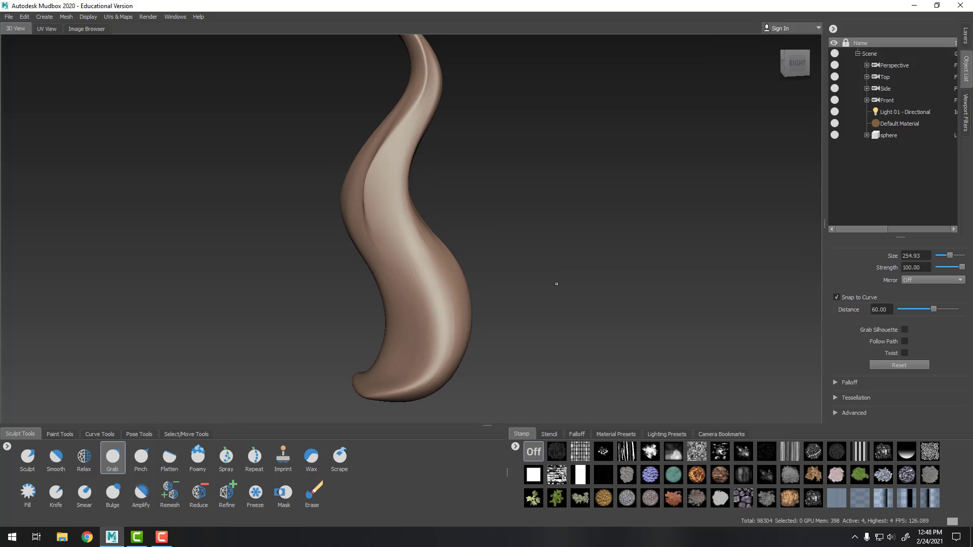
alt+right_drag(557, 284, 321, 409)
click(190, 456)
alt+right_drag(324, 362, 423, 330)
key(b)
drag(421, 339, 347, 339)
alt+drag(519, 313, 575, 313)
mouse_move(440, 346)
mouse_down()
mouse_move(446, 340)
mouse_move(411, 338)
mouse_up()
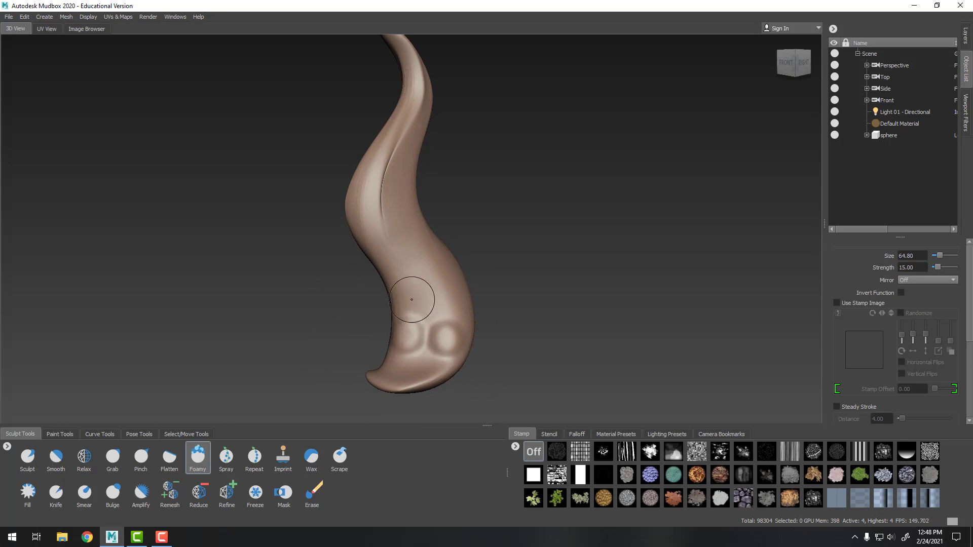
drag(412, 299, 440, 299)
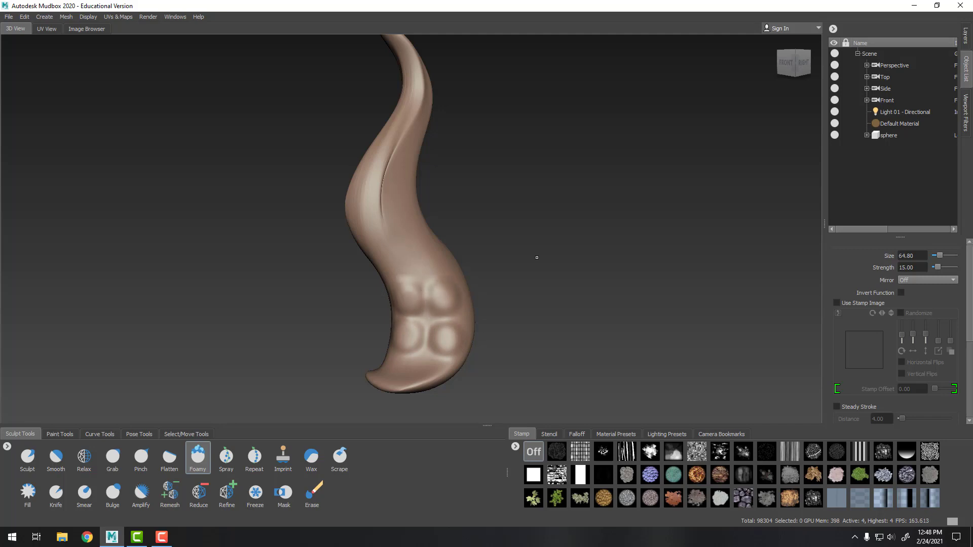
Step: Add two more pairs of Foamy bumps up the body, reducing the brush size to 52.49 for the narrower section
mouse_move(537, 257)
alt+mouse_down()
mouse_move(493, 257)
mouse_move(547, 253)
mouse_move(539, 259)
alt+mouse_up()
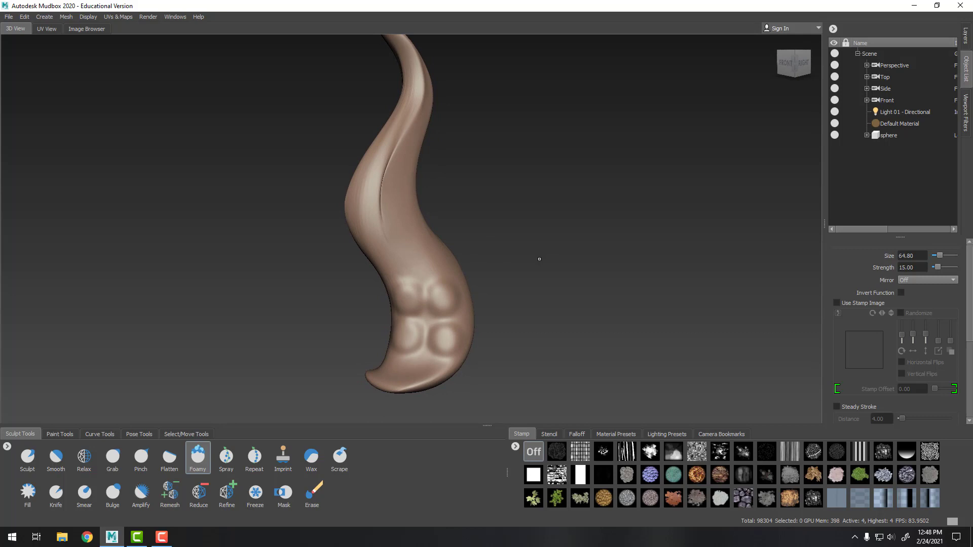
drag(400, 261, 426, 261)
mouse_move(501, 233)
alt+mouse_down()
mouse_move(459, 234)
mouse_move(487, 234)
alt+mouse_up()
drag(379, 233, 404, 234)
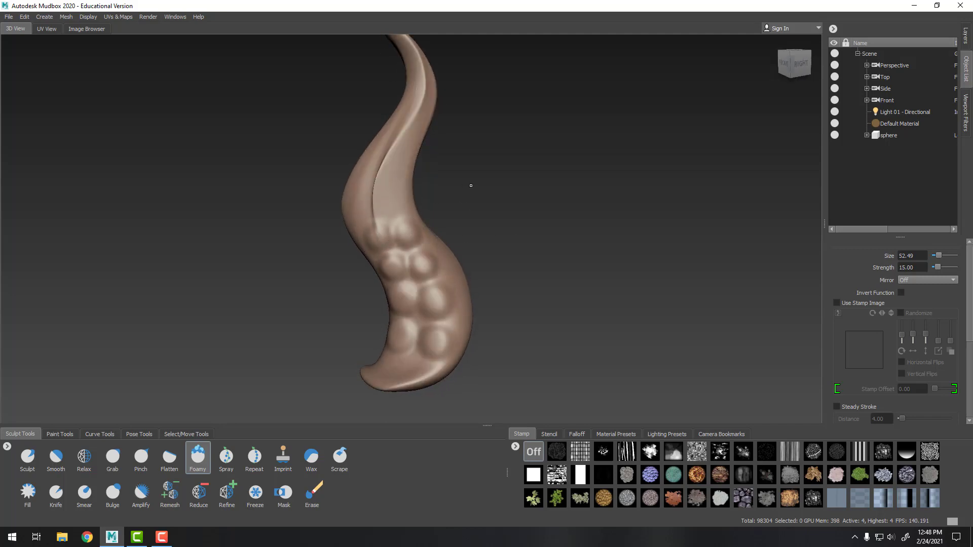
Step: Continue the double row of bumps through the middle section, shrinking the Foamy brush through 47.24 and 36.92 to 23.45
alt+drag(471, 186, 482, 186)
key([)
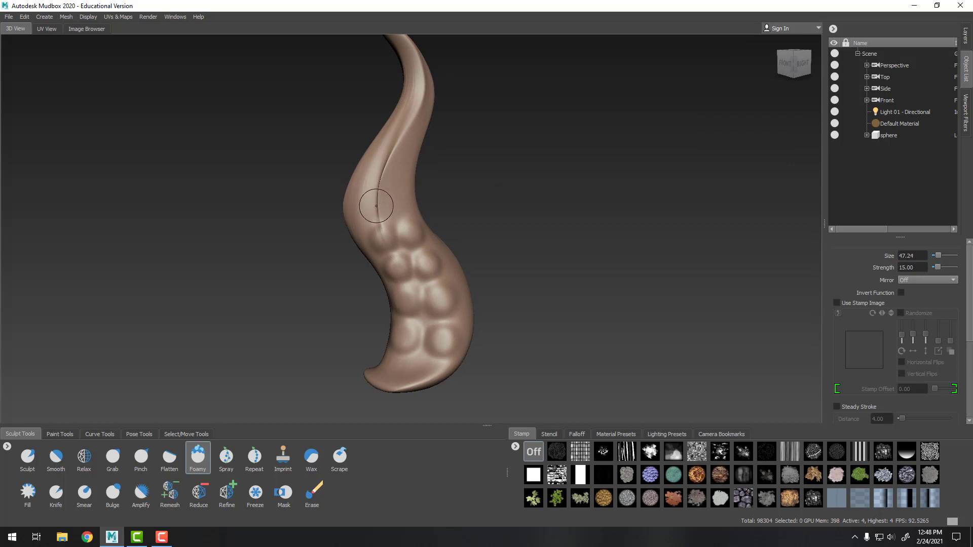
mouse_move(380, 203)
shift+mouse_down()
mouse_move(382, 179)
mouse_move(376, 208)
mouse_move(390, 196)
shift+mouse_up()
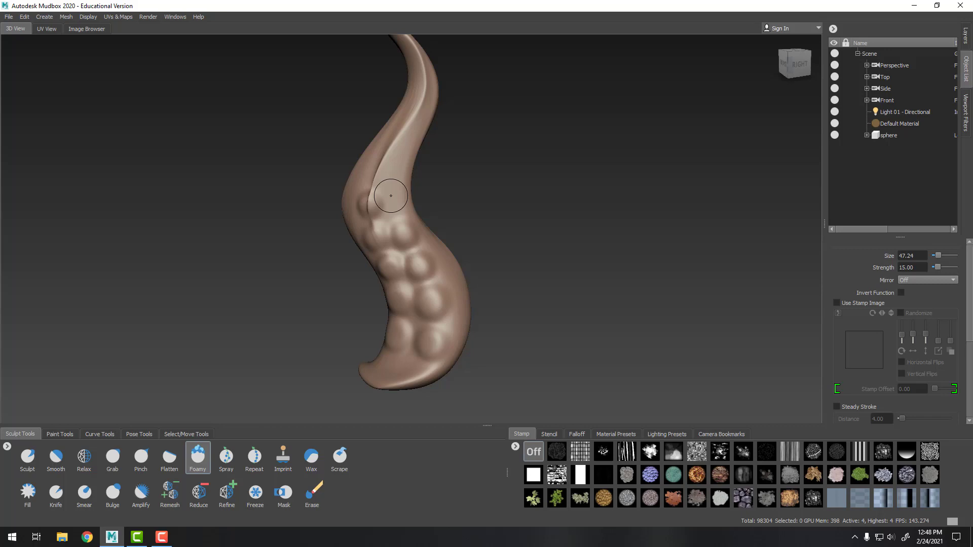
key(b)
mouse_move(394, 205)
mouse_down()
mouse_move(412, 206)
mouse_move(392, 205)
mouse_up()
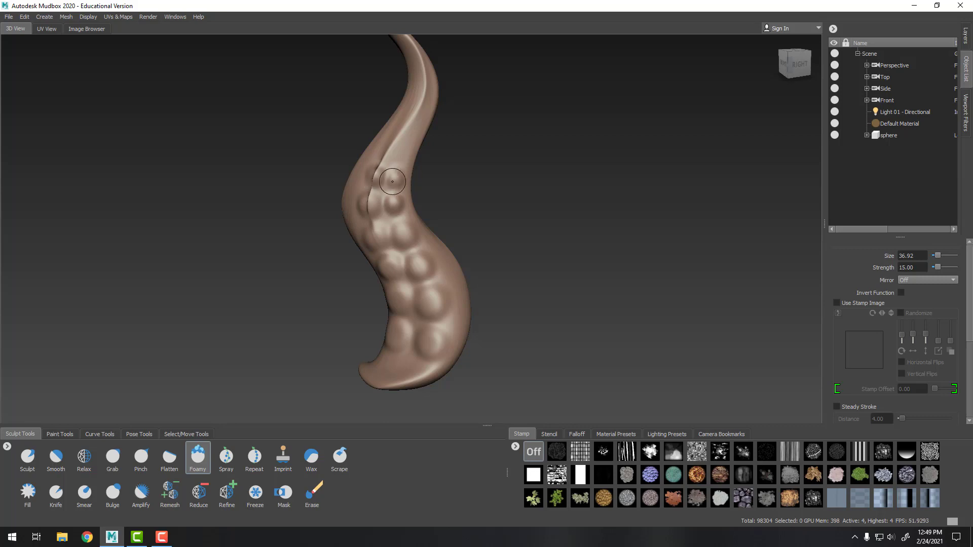
drag(392, 182, 384, 148)
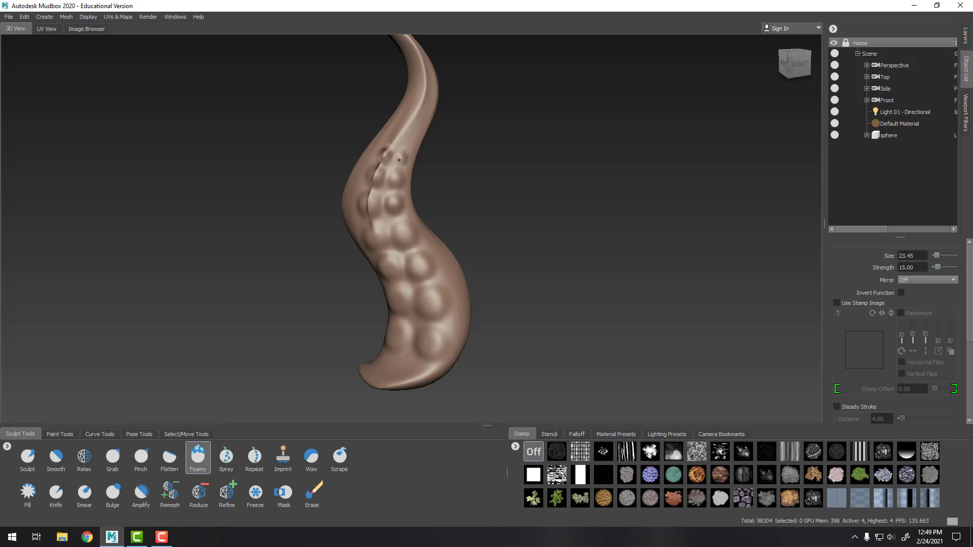
Step: Extend the double row of small Foamy bumps around the upper bend towards the tip at brush size 23.45
alt+middle_drag(400, 160, 379, 288)
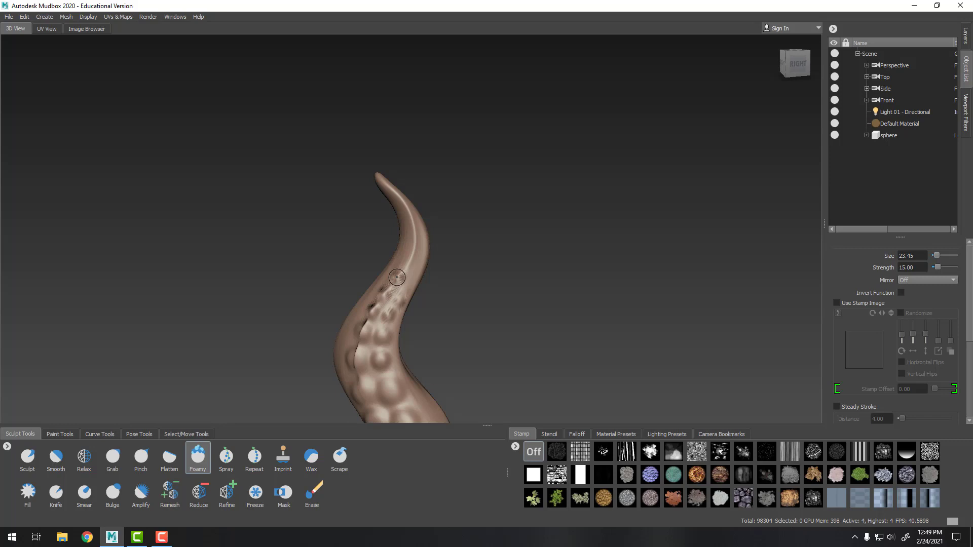
alt+drag(487, 239, 472, 241)
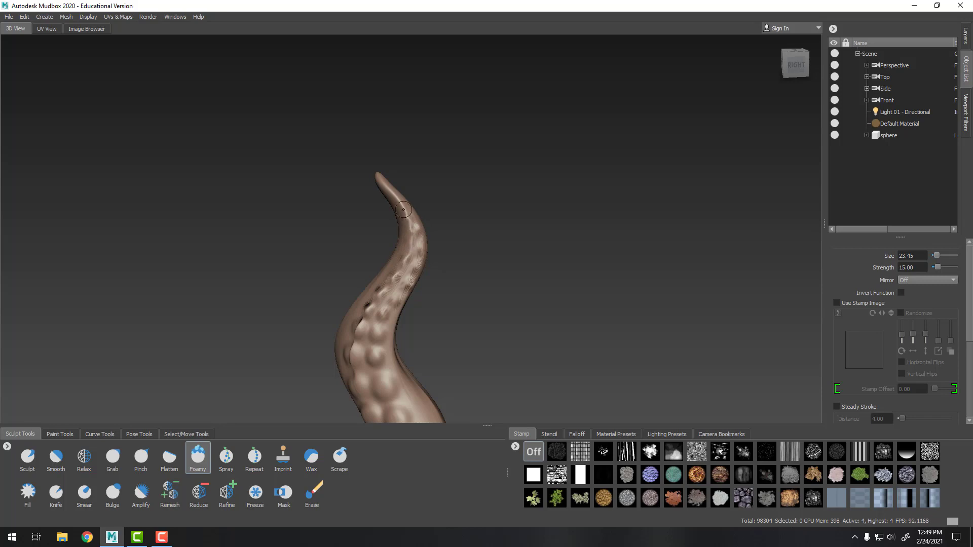
alt+drag(511, 380, 532, 387)
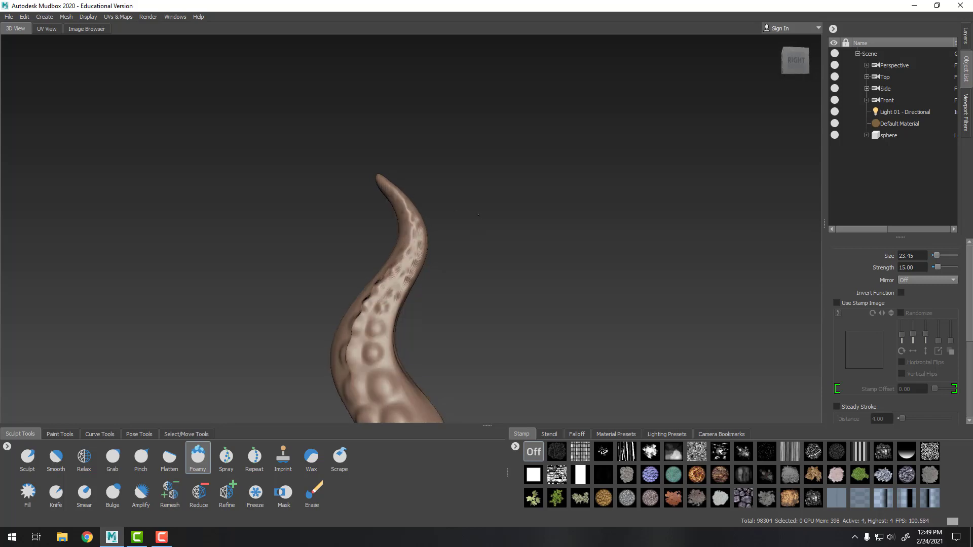
Step: Examine the full double row of bumps from above, below and the front-right side of the form
alt+middle_drag(535, 406, 539, 142)
alt+drag(539, 142, 643, 81)
alt+middle_drag(644, 81, 613, 279)
alt+right_drag(614, 279, 527, 202)
alt+drag(527, 202, 527, 228)
alt+right_drag(527, 228, 593, 395)
alt+middle_drag(593, 396, 551, 193)
alt+drag(551, 193, 578, 91)
alt+middle_drag(577, 91, 524, 284)
alt+right_drag(525, 285, 438, 235)
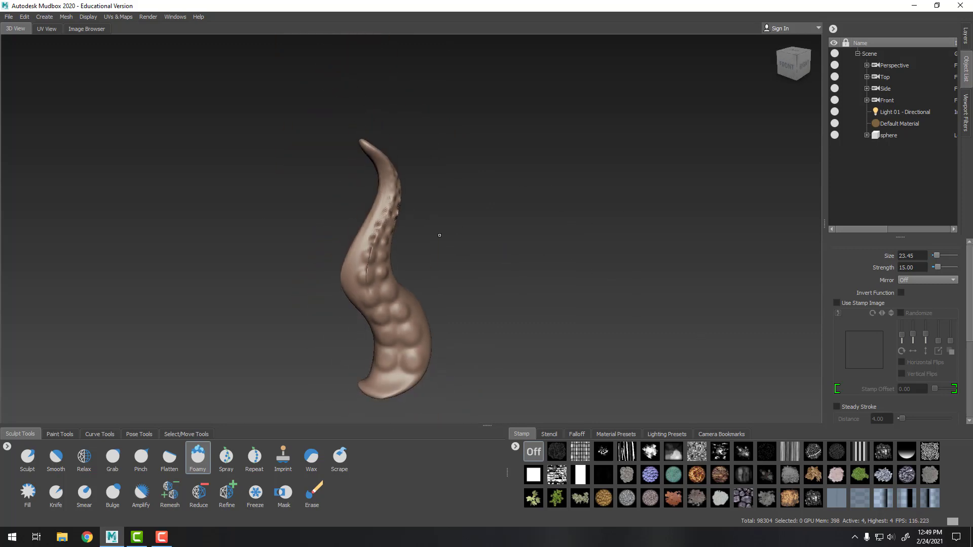
Step: Add a new subdivision level to the mesh
alt+drag(439, 235, 310, 147)
click(66, 16)
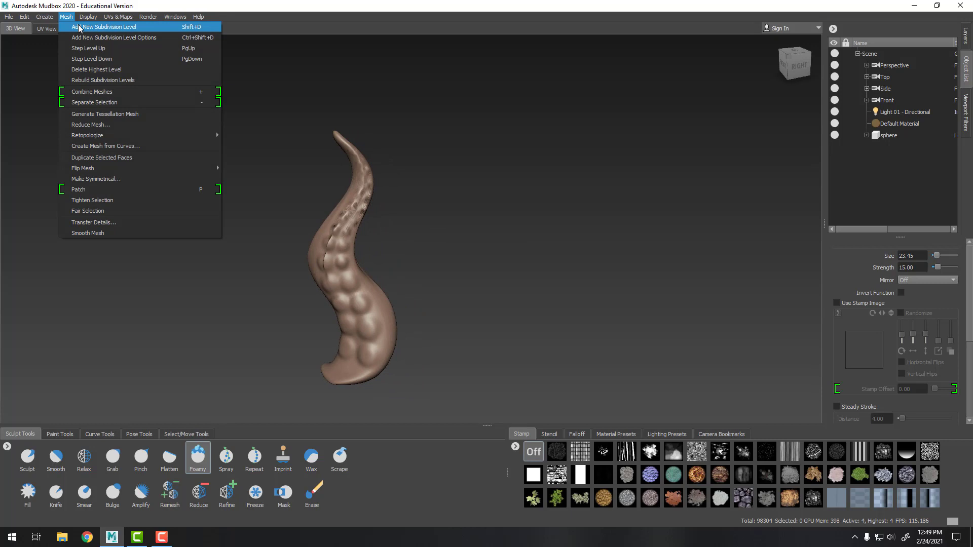
click(77, 29)
Step: Smooth the crease running alongside the bumps in the middle section
scroll(600, 283, up, 5)
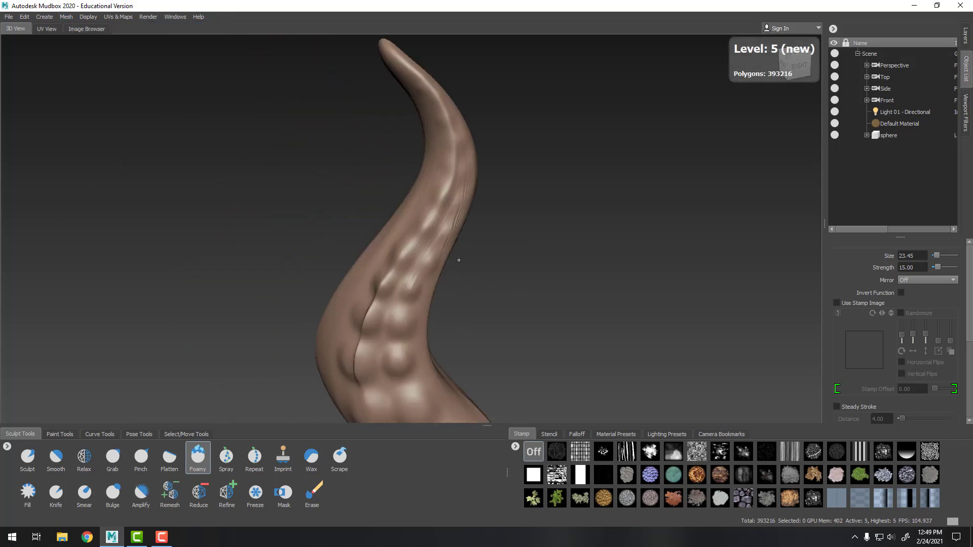
alt+middle_drag(600, 283, 554, 82)
shift+drag(330, 228, 374, 178)
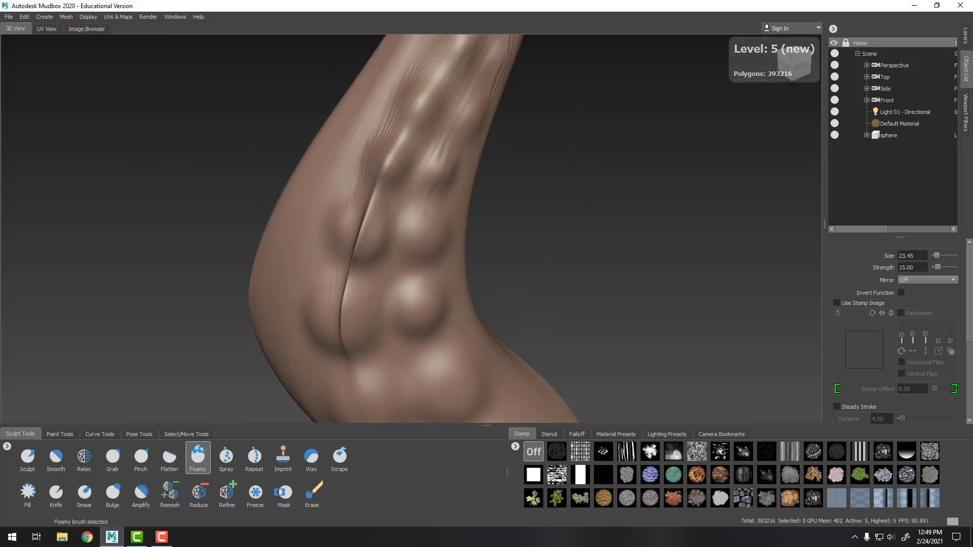
scroll(483, 149, down, 5)
scroll(567, 240, down, 5)
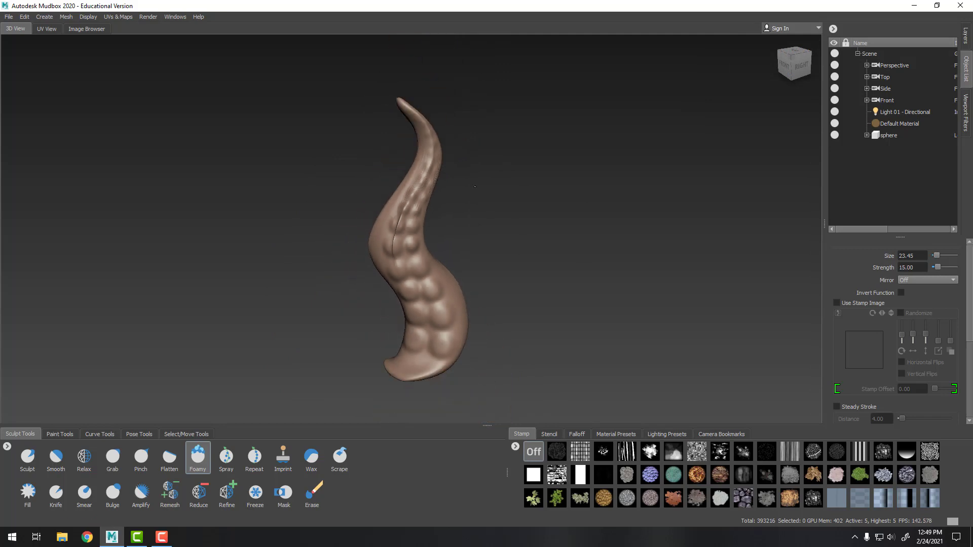
Step: Build up the two lowest pairs of bumps with the Foamy brush at size 66.90 and strength 47.50
alt+middle_drag(568, 240, 535, 206)
alt+drag(535, 206, 498, 215)
alt+drag(494, 310, 523, 304)
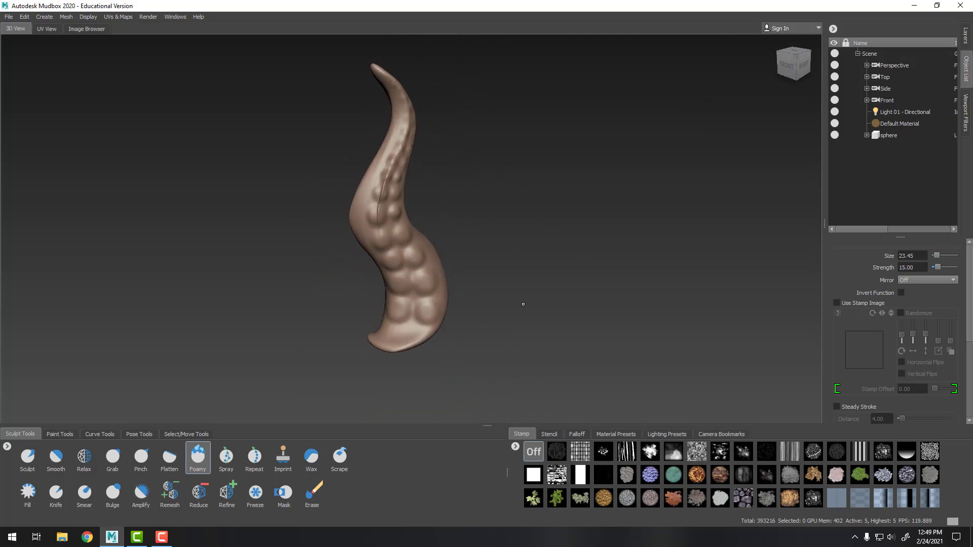
click(426, 314)
key(b)
drag(418, 312, 425, 312)
drag(939, 268, 941, 271)
click(426, 312)
click(399, 310)
drag(400, 310, 396, 283)
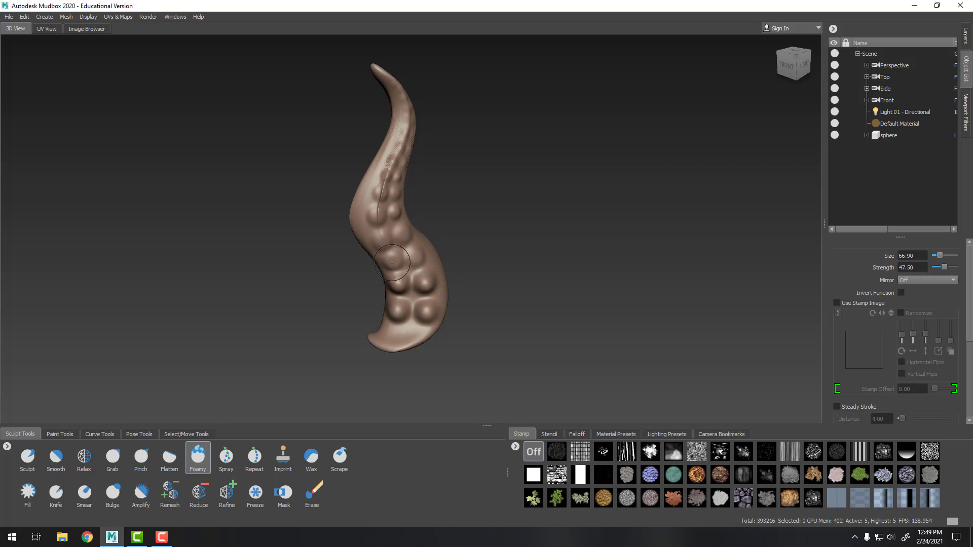
Step: Build up the bumps from the third pair through the middle section, reducing the Foamy brush size to 54.19 and 48.77
drag(417, 257, 416, 259)
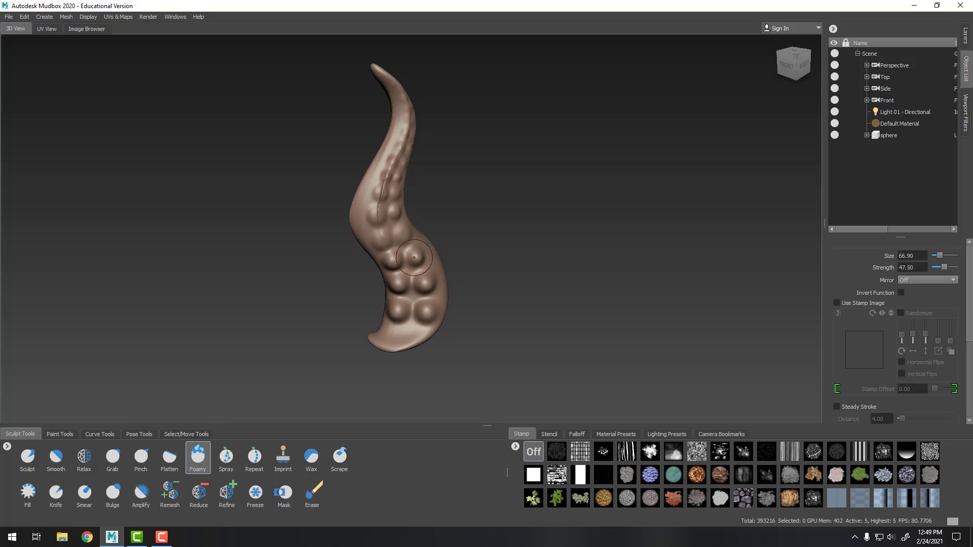
key(bracketleft)
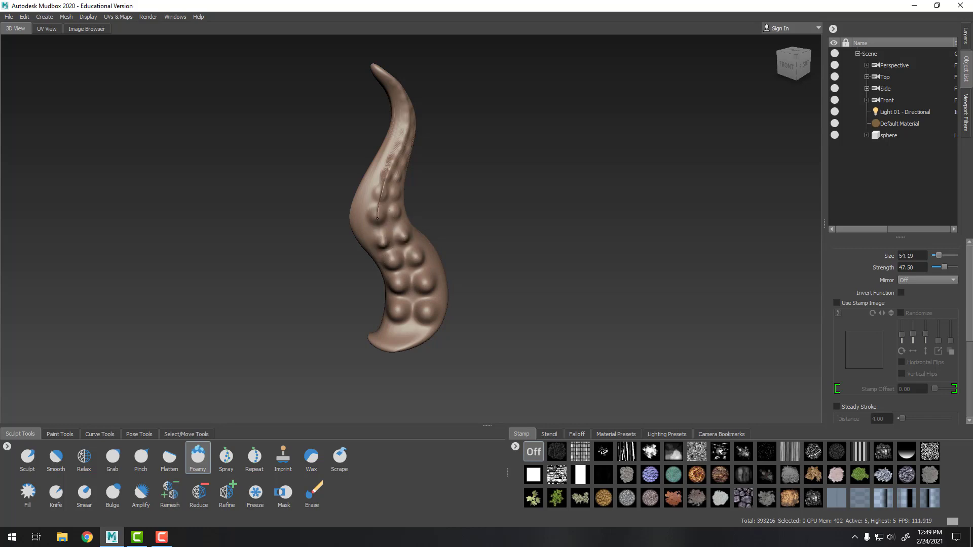
drag(382, 194, 381, 196)
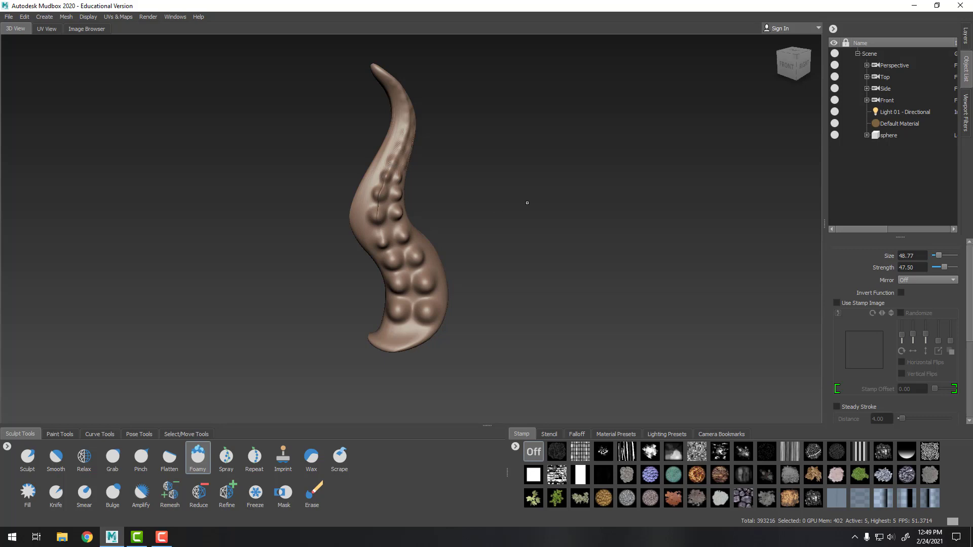
Step: Raise the bump pairs leading into the narrow upper section at brush size 48.77, undoing the last stroke
alt+drag(527, 202, 504, 199)
alt+middle_drag(505, 198, 506, 315)
alt+right_drag(505, 314, 579, 354)
alt+middle_drag(580, 354, 595, 284)
alt+right_drag(595, 284, 613, 306)
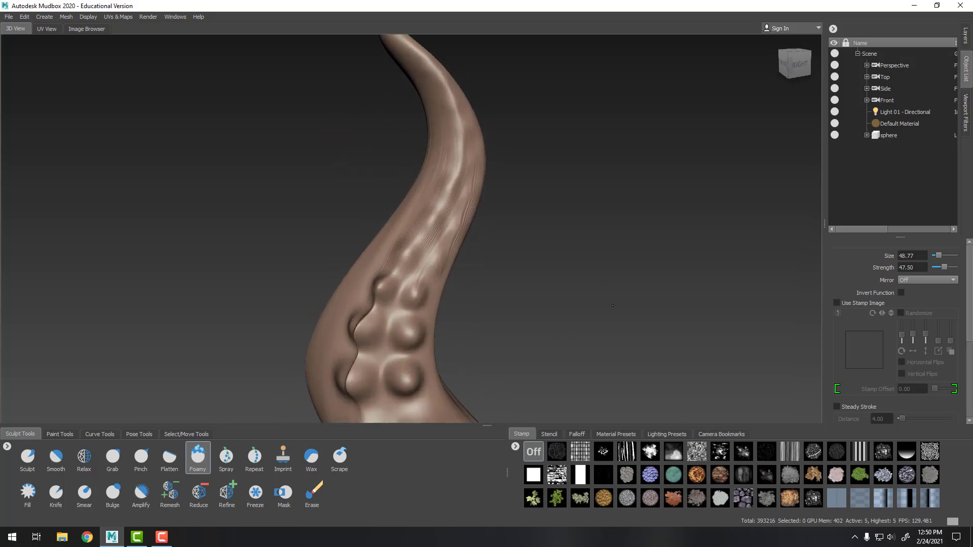
alt+middle_drag(613, 305, 599, 304)
drag(397, 256, 422, 263)
alt+drag(424, 264, 381, 269)
mouse_move(381, 219)
mouse_down()
mouse_move(361, 227)
mouse_move(387, 240)
mouse_up()
key(ctrl+z)
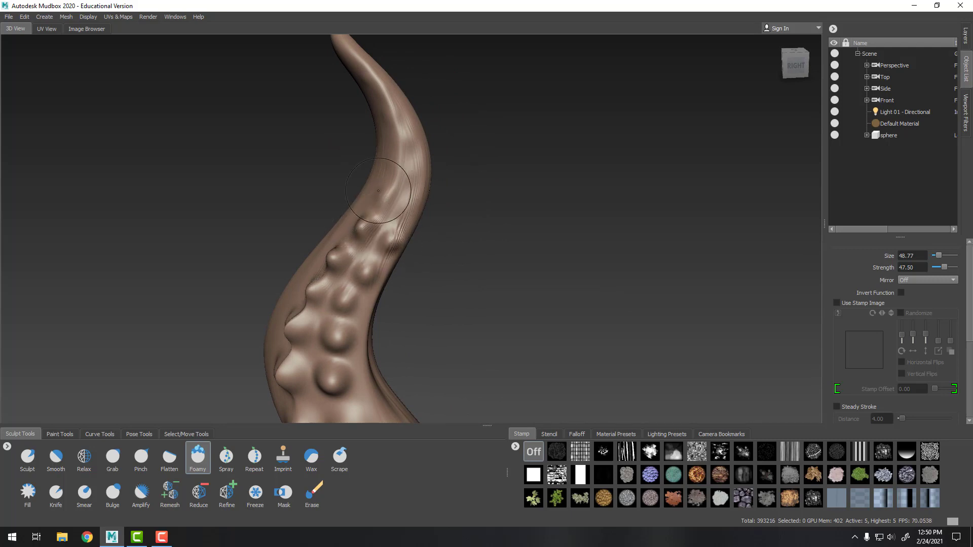
Step: Build up the remaining bumps around the upper bend and towards the tip with the Foamy brush
alt+drag(441, 185, 394, 276)
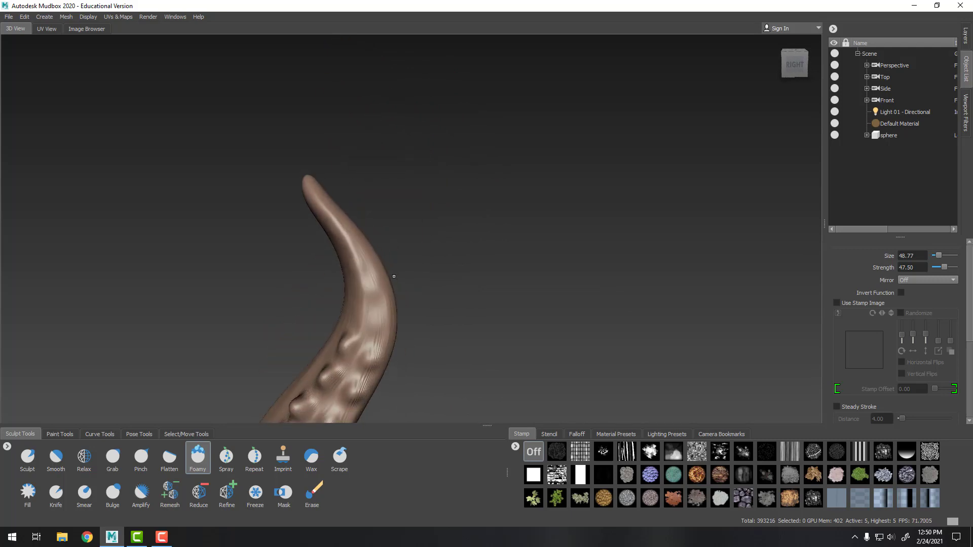
drag(363, 317, 384, 321)
drag(363, 286, 368, 279)
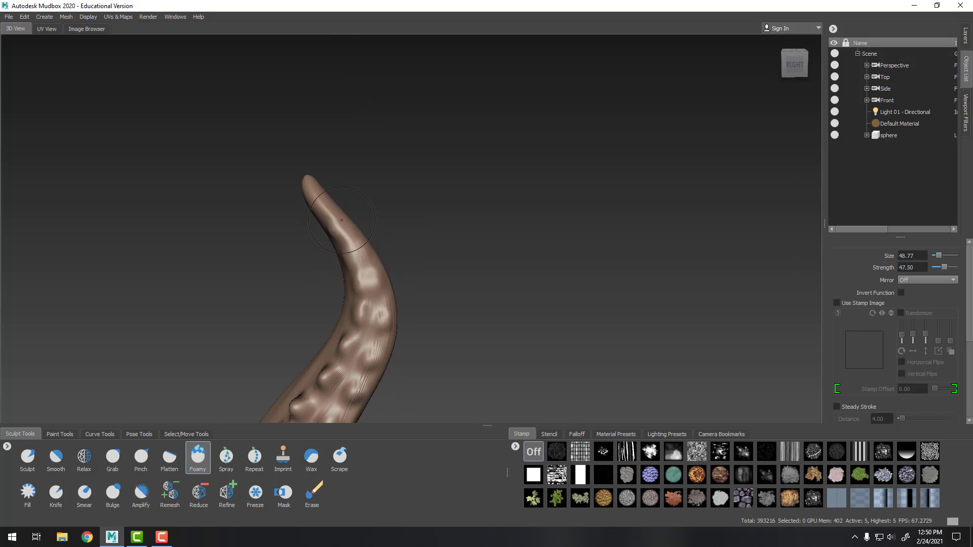
drag(342, 220, 340, 217)
Step: Flatten the tops of the large lower bumps with the Flatten brush at size 48.77 and strength 15
alt+right_drag(477, 239, 424, 250)
alt+middle_drag(424, 249, 415, 202)
alt+drag(415, 202, 456, 233)
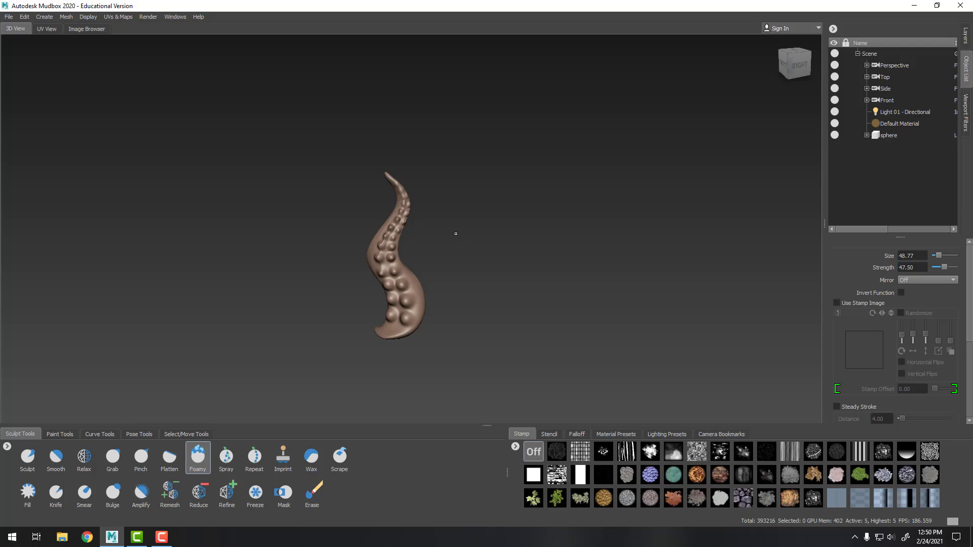
alt+right_drag(456, 234, 166, 414)
click(162, 461)
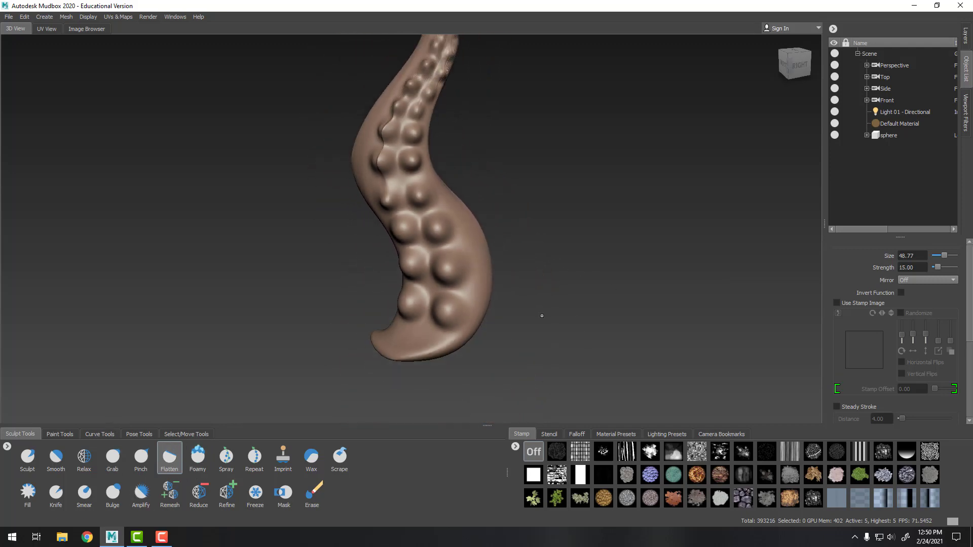
alt+drag(543, 317, 433, 310)
drag(435, 269, 471, 271)
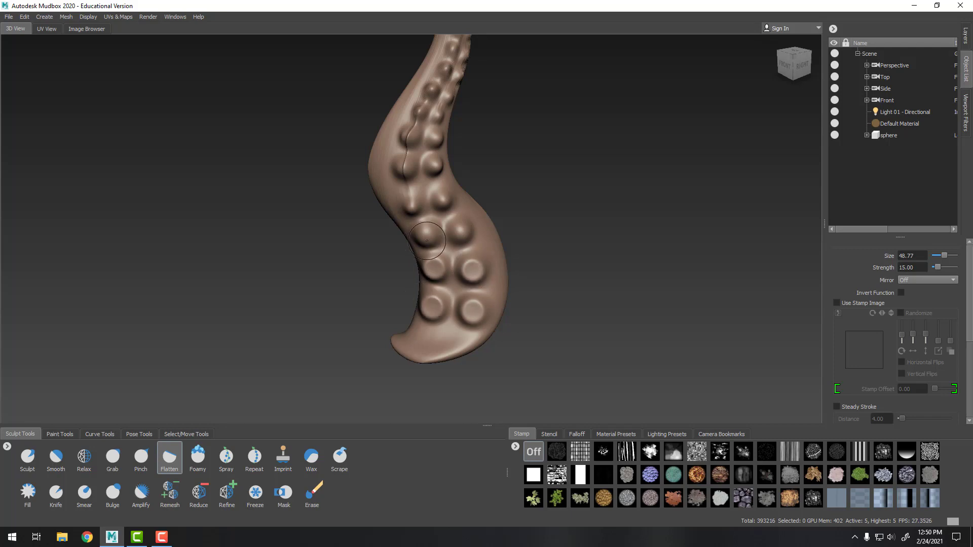
drag(453, 236, 464, 233)
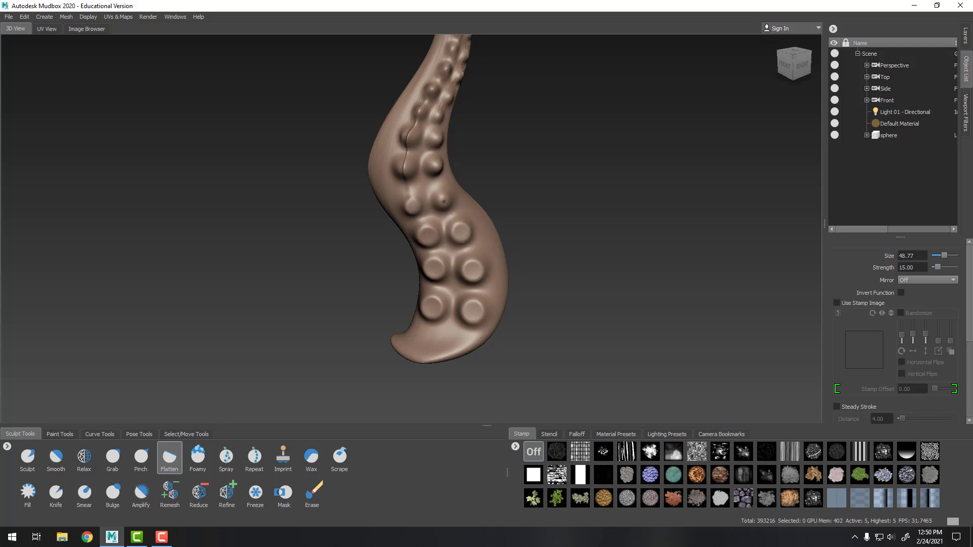
Step: Reduce the Flatten brush to size 32 and flatten the tops of the smaller bumps in the middle section
key([)
key([)
key([)
key([)
alt+drag(589, 147, 553, 142)
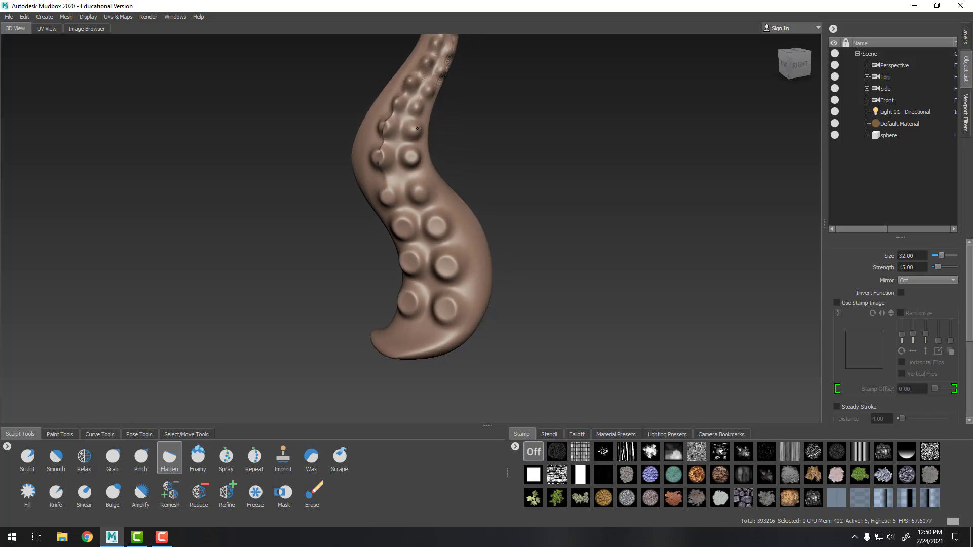
Step: Flatten the bumps above the middle bulge up close at brush size 32
alt+middle_drag(449, 128, 444, 248)
alt+right_drag(444, 248, 493, 275)
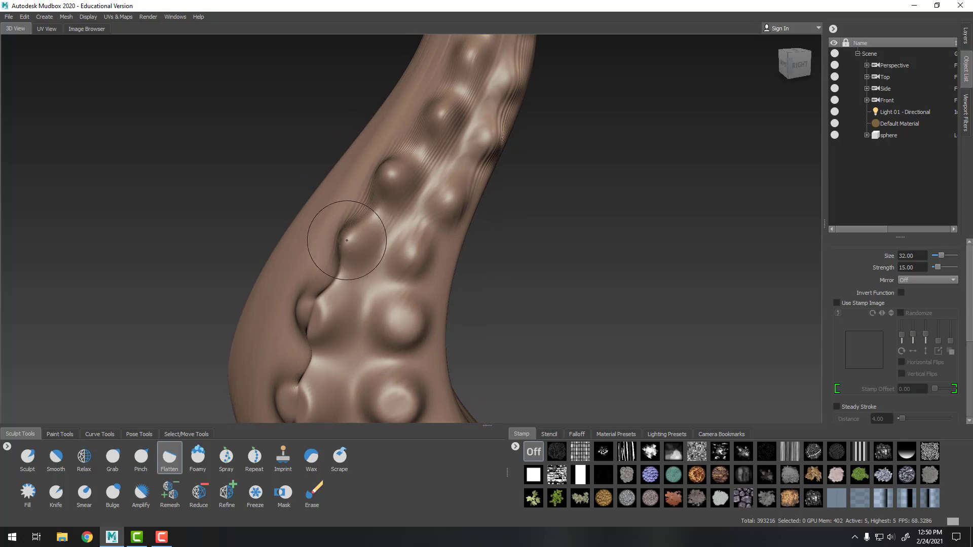
drag(350, 239, 350, 244)
drag(417, 256, 410, 249)
drag(388, 174, 393, 181)
Step: Reduce the Flatten brush to size 23.33 and flatten the bumps on the narrow section below the upper bend
alt+middle_drag(527, 174, 502, 358)
alt+drag(619, 280, 575, 265)
key(bracketleft)
key(bracketleft)
key(bracketleft)
drag(345, 295, 344, 302)
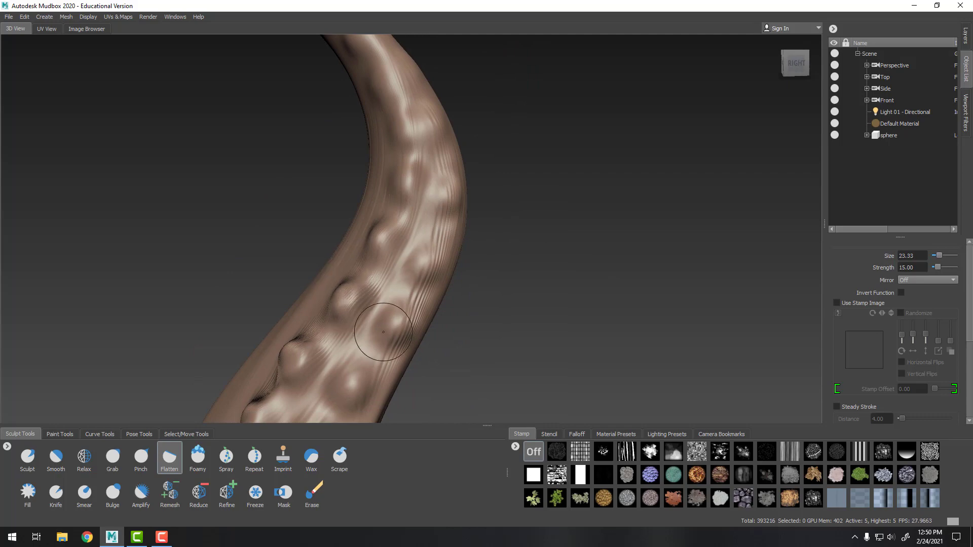
drag(398, 323, 398, 323)
mouse_move(378, 250)
mouse_down()
mouse_move(384, 241)
mouse_move(424, 266)
mouse_up()
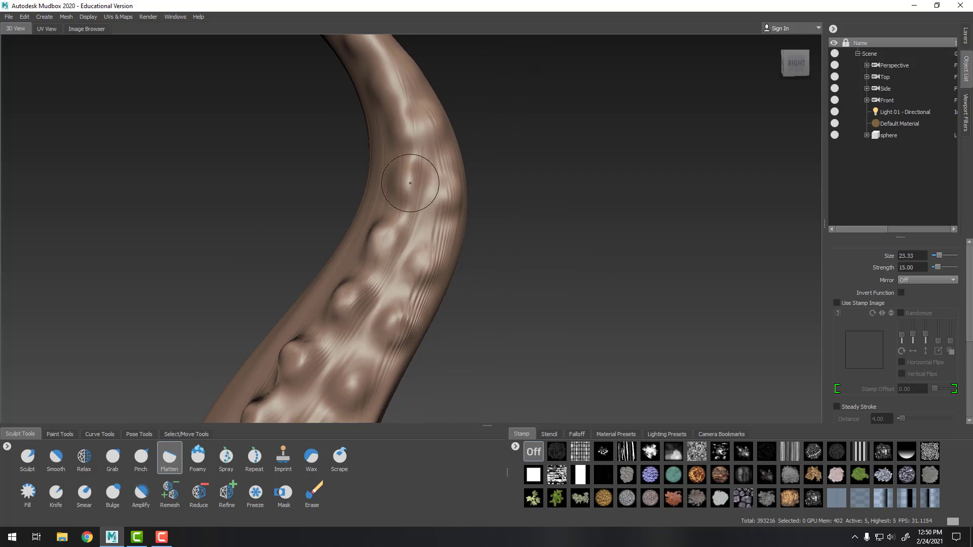
Step: Flatten the small bumps around the upper bend towards the tip at brush size 23.33
drag(410, 183, 449, 197)
mouse_move(446, 175)
alt+middle_down()
mouse_move(454, 293)
mouse_move(446, 347)
alt+middle_up()
drag(412, 307, 407, 311)
drag(434, 301, 437, 295)
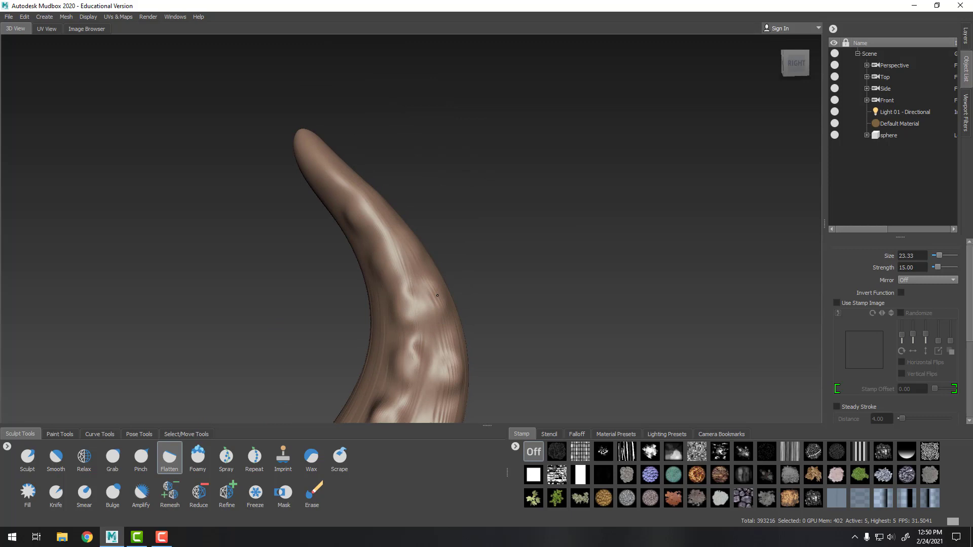
Step: Examine the flattened suckers and the side silhouette of the whole tentacle from several angles
alt+drag(601, 253, 508, 254)
alt+right_drag(508, 253, 476, 241)
alt+drag(476, 241, 517, 245)
alt+middle_drag(517, 246, 547, 284)
alt+right_drag(547, 284, 639, 354)
alt+middle_drag(639, 354, 595, 298)
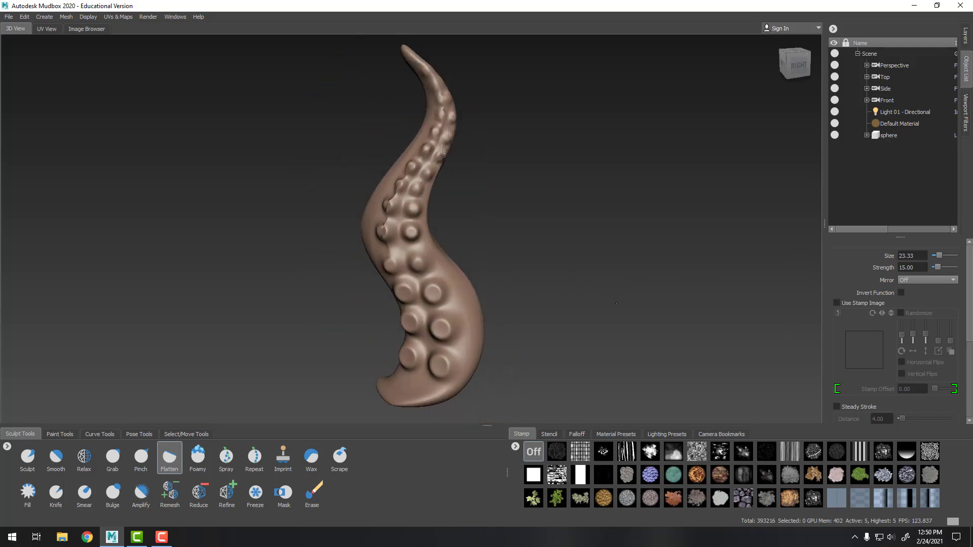
alt+drag(616, 303, 636, 302)
alt+right_drag(636, 302, 486, 284)
alt+drag(486, 284, 684, 226)
alt+middle_drag(684, 226, 450, 251)
alt+right_drag(451, 250, 561, 275)
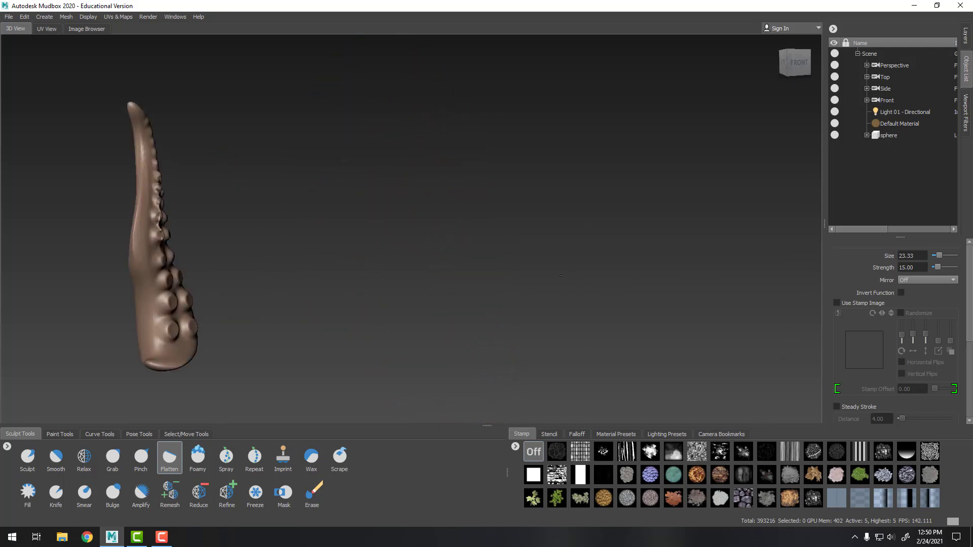
alt+drag(561, 275, 508, 231)
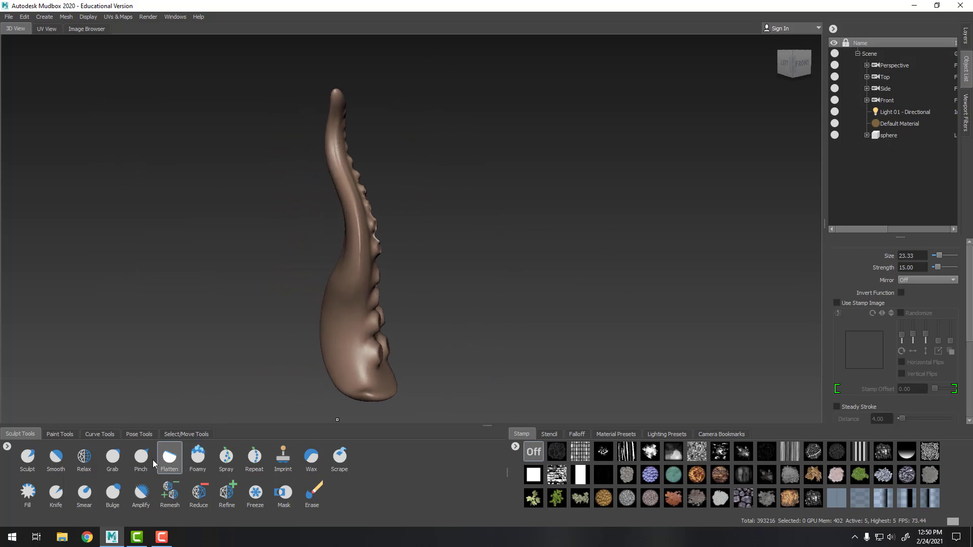
Step: Step the mesh down to subdivision level 2 and enlarge the Grab brush to size 407.05
key(Page_Down)
key(Page_Down)
key(Page_Down)
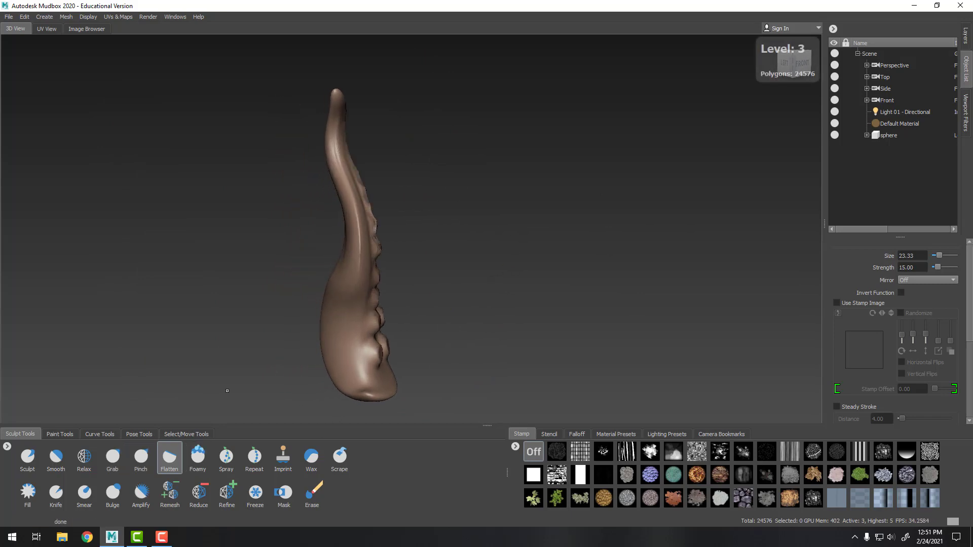
click(113, 456)
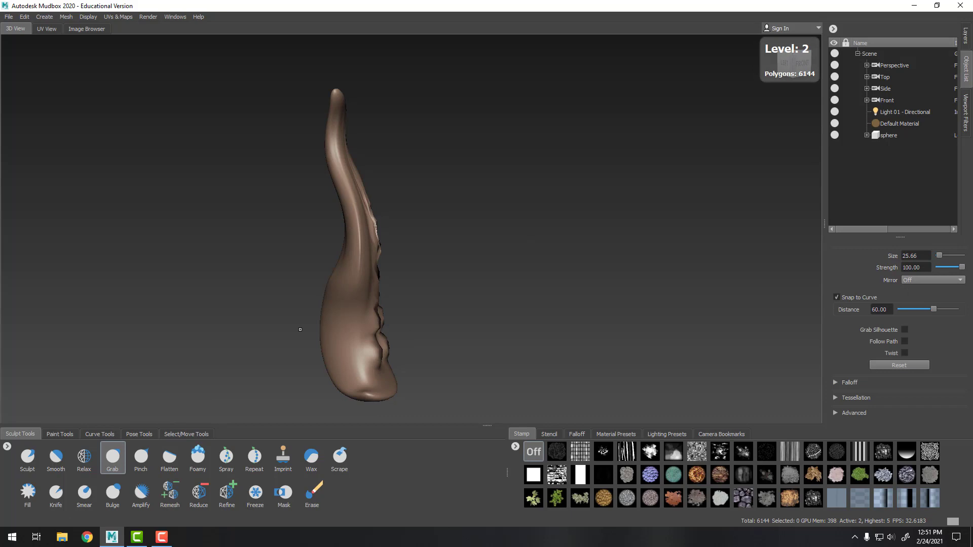
key(])
key(])
key(])
key(])
key(])
key(])
key(])
key(])
key(])
key(])
key(])
key(])
key(])
key(])
key(])
key(])
key(])
key(])
key(])
key(])
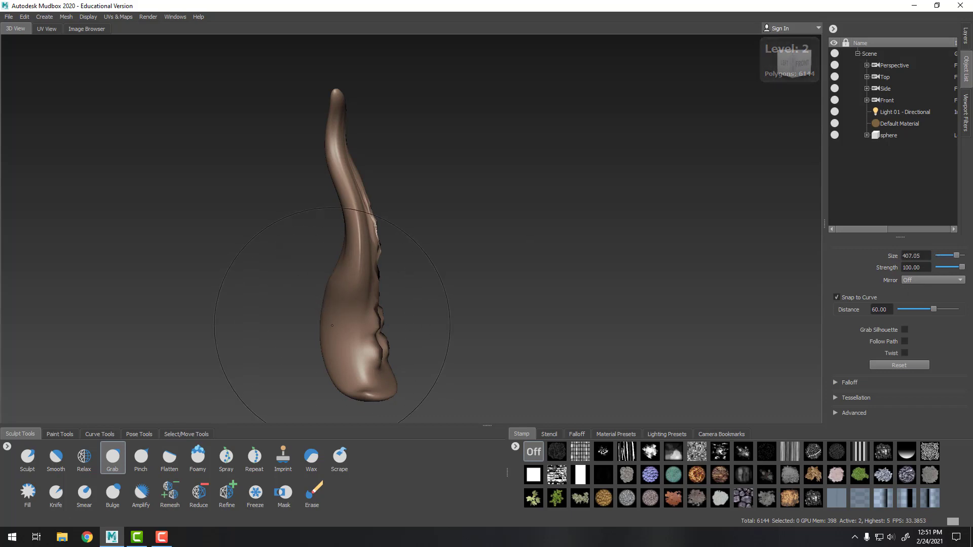
Step: Grab the lower bulge outward, the middle towards the sucker side and the upper bend back to curve the tentacle's side profile
drag(333, 325, 323, 324)
drag(355, 235, 361, 233)
drag(340, 143, 335, 146)
alt+drag(520, 227, 391, 244)
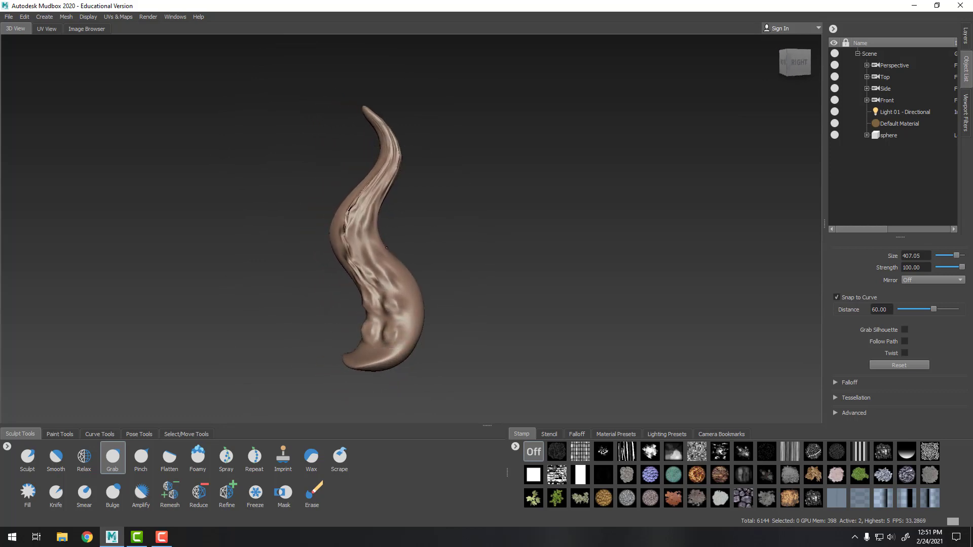
Step: Reduce the Grab brush to size 141.93 and pull the tentacle's tip into a longer, thinner, more curved point
alt+drag(513, 282, 499, 267)
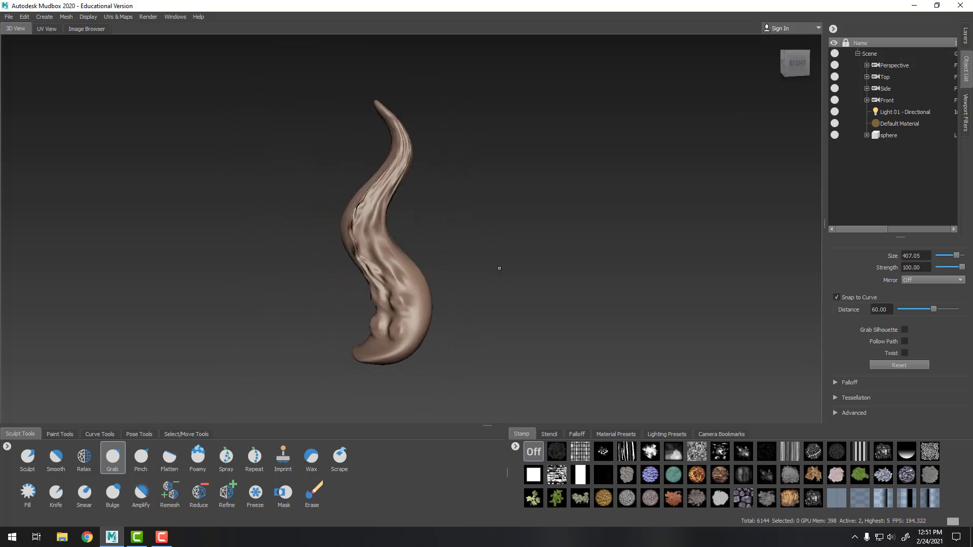
alt+middle_drag(500, 267, 499, 320)
scroll(498, 320, up, 5)
alt+middle_drag(498, 207, 567, 348)
scroll(568, 348, up, 3)
alt+right_drag(568, 347, 426, 248)
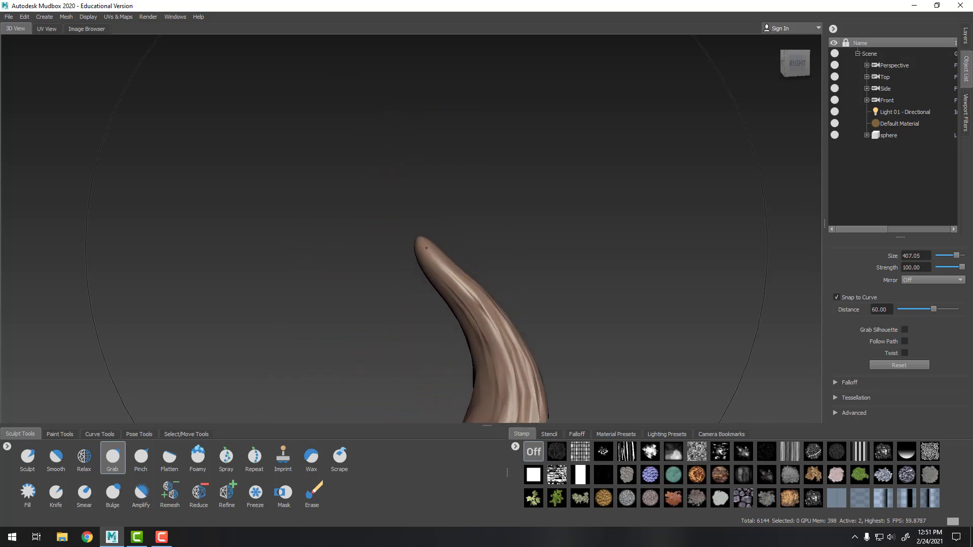
mouse_move(424, 247)
mouse_down()
mouse_move(398, 248)
mouse_move(417, 222)
mouse_up()
mouse_move(469, 281)
mouse_down()
mouse_move(440, 293)
mouse_move(422, 273)
mouse_up()
Step: Return the tentacle mesh to its highest subdivision level, 5
alt+right_drag(668, 308, 451, 221)
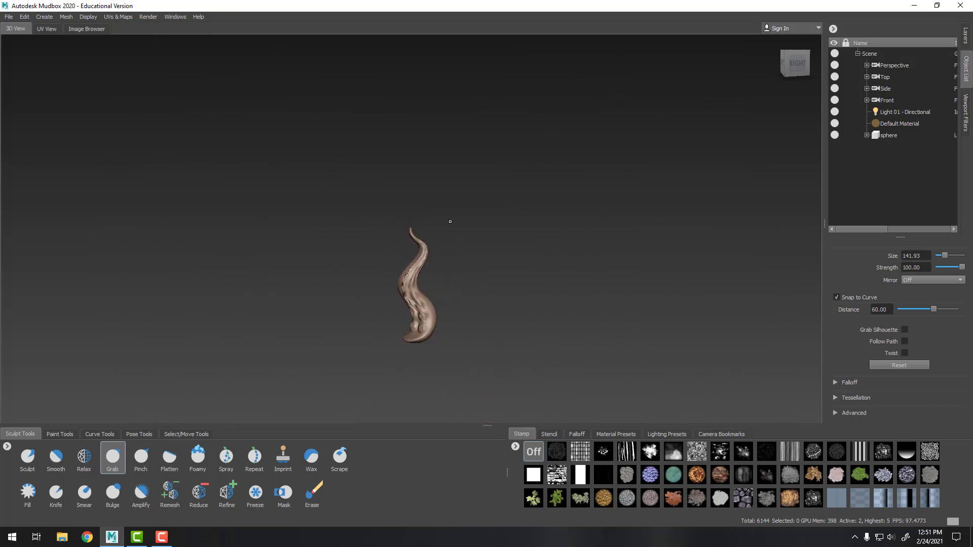
alt+middle_drag(451, 221, 441, 209)
alt+right_drag(441, 209, 600, 202)
key(Page_Up)
key(Page_Up)
key(Page_Up)
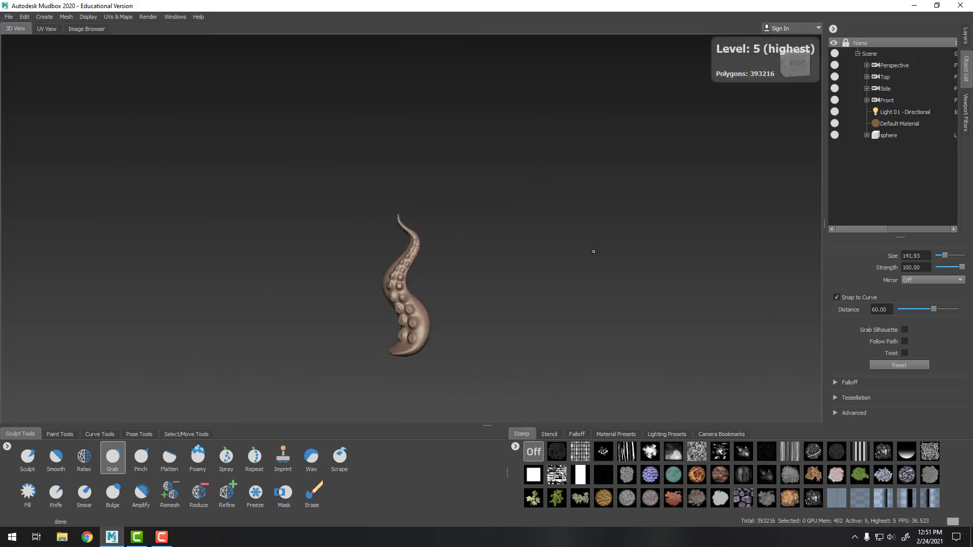
Step: Examine the lengthened tip and the reshaped curve from the sucker side and the back
alt+right_drag(567, 212, 556, 358)
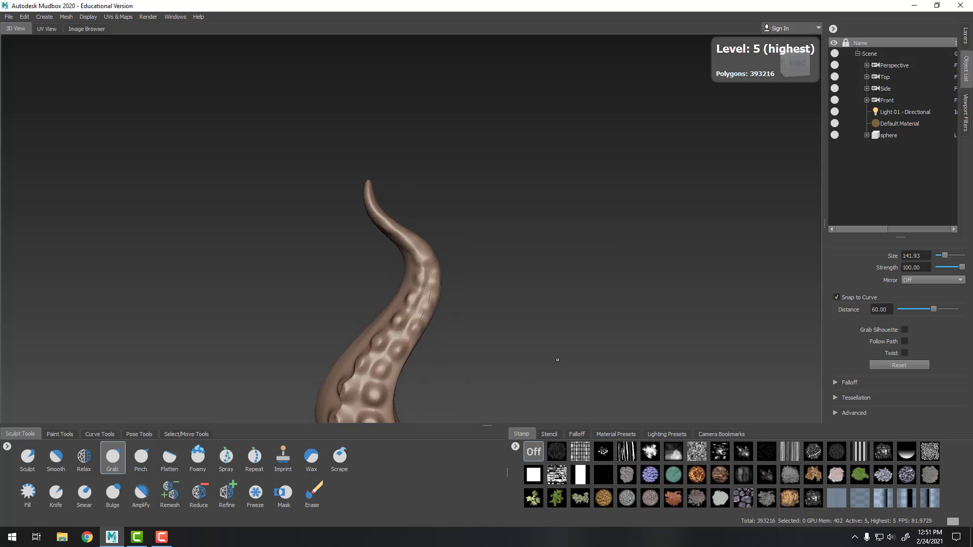
alt+middle_drag(555, 358, 532, 225)
alt+drag(533, 225, 545, 231)
alt+right_drag(544, 231, 466, 244)
mouse_move(465, 245)
alt+mouse_down()
mouse_move(522, 256)
mouse_move(464, 268)
mouse_move(465, 319)
mouse_move(525, 317)
mouse_move(480, 266)
mouse_move(455, 295)
alt+mouse_up()
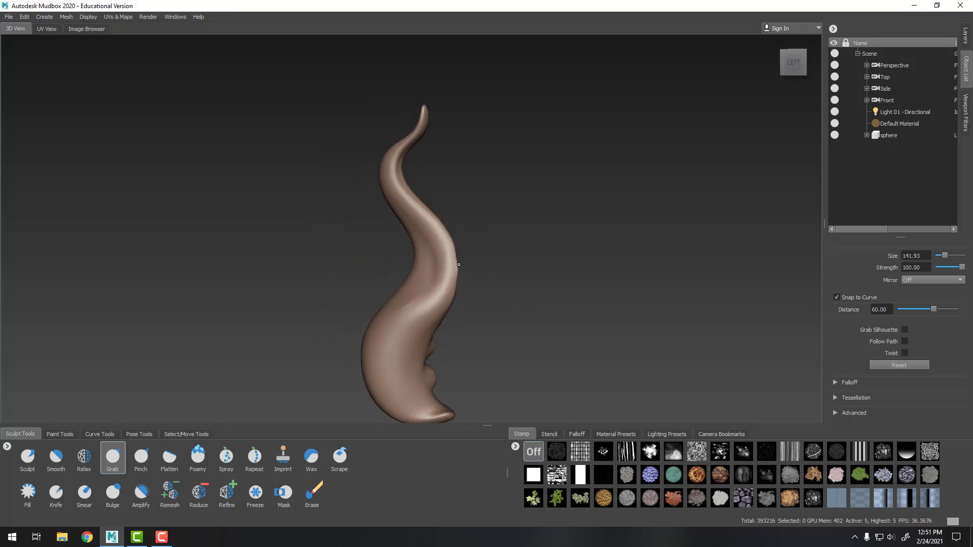
alt+drag(618, 298, 556, 278)
alt+middle_drag(556, 278, 458, 220)
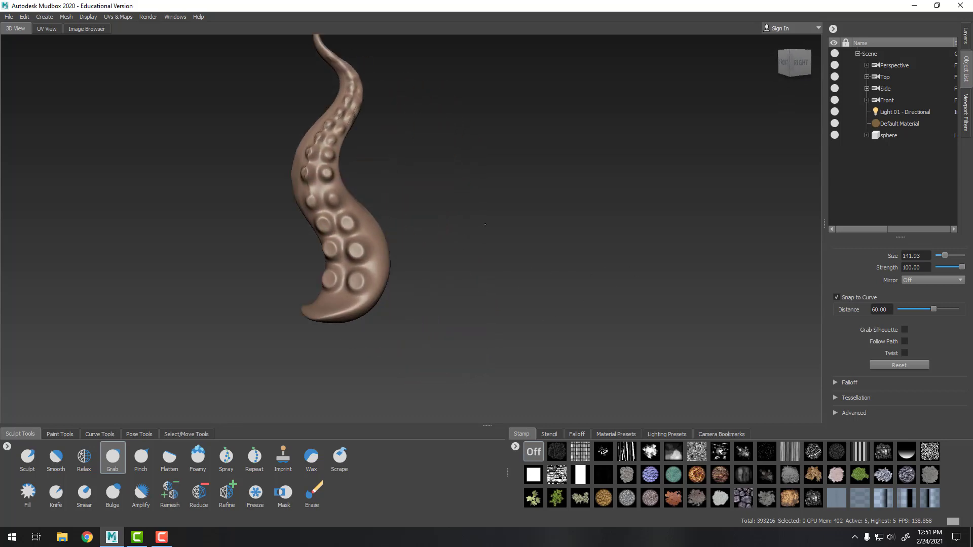
Step: Set the Foamy brush to size 21.30 and strength 55 for work on the large lower suckers
alt+right_drag(458, 220, 471, 254)
alt+middle_drag(472, 254, 535, 270)
alt+drag(535, 270, 543, 243)
alt+right_drag(543, 244, 512, 289)
alt+middle_drag(512, 289, 573, 233)
alt+right_drag(573, 233, 584, 289)
alt+middle_drag(584, 289, 583, 249)
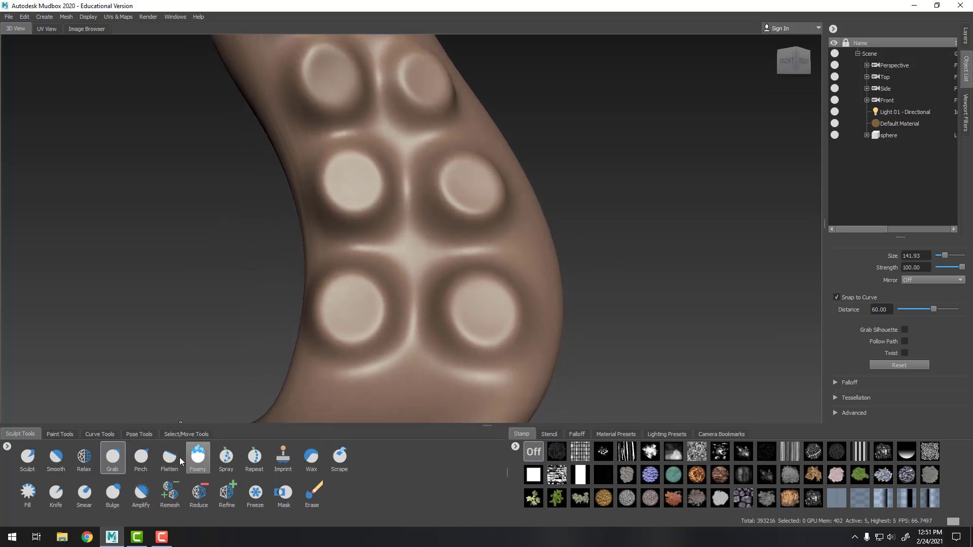
click(198, 456)
key(bracketleft)
key(bracketleft)
key(bracketleft)
key(bracketleft)
key(bracketleft)
key(bracketleft)
key(bracketleft)
key(bracketleft)
key(bracketleft)
key(bracketleft)
key(bracketleft)
key(bracketleft)
key(bracketleft)
key(bracketleft)
key(bracketleft)
key(bracketleft)
key(bracketleft)
key(bracketleft)
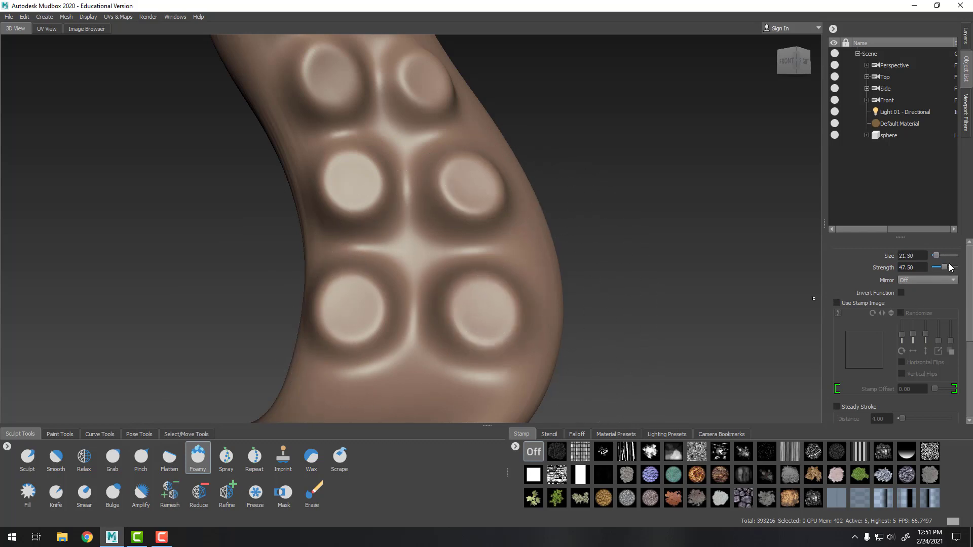
alt+drag(633, 268, 600, 283)
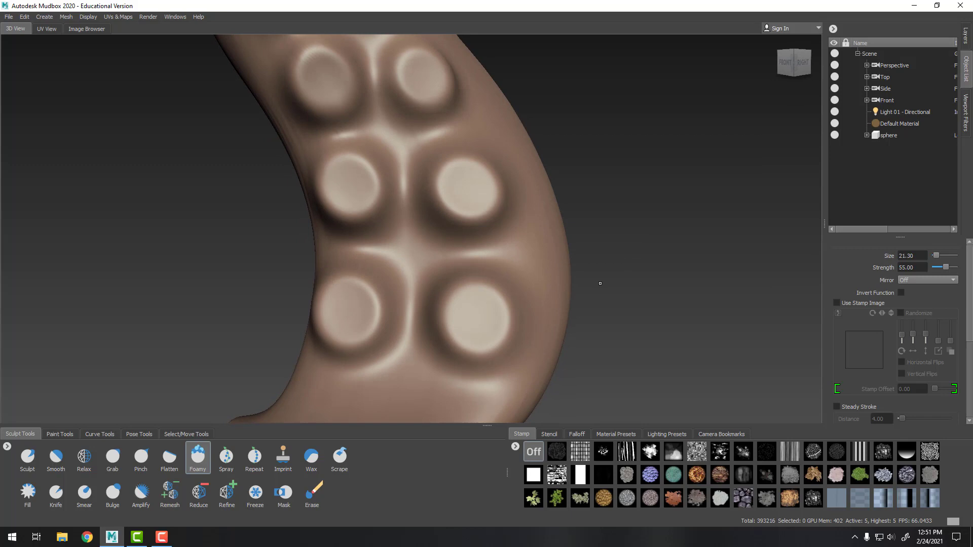
Step: Indent the centres of the four lowest suckers with inverted Foamy dabs, undoing and redoing the first dab
drag(472, 314, 473, 317)
key(ctrl+z)
click(476, 319)
click(333, 306)
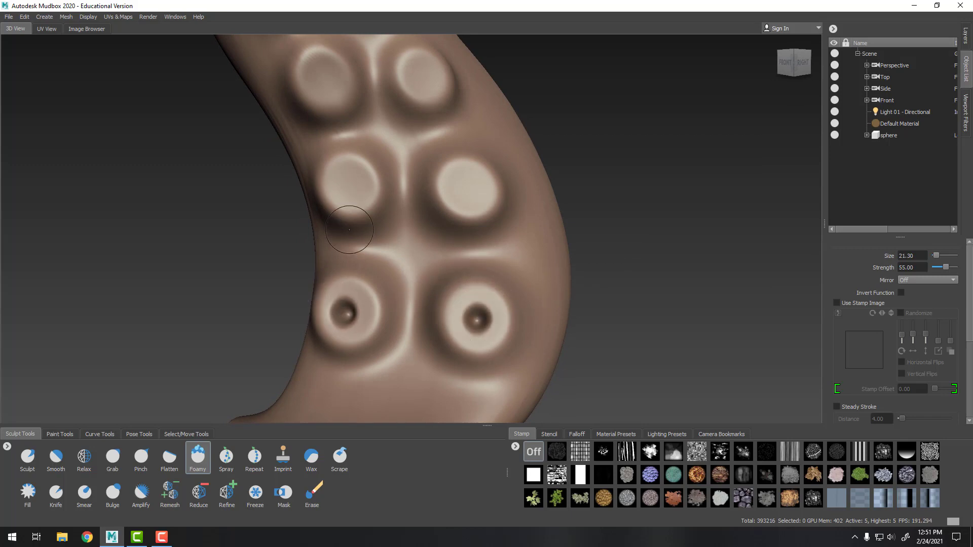
click(350, 186)
click(464, 187)
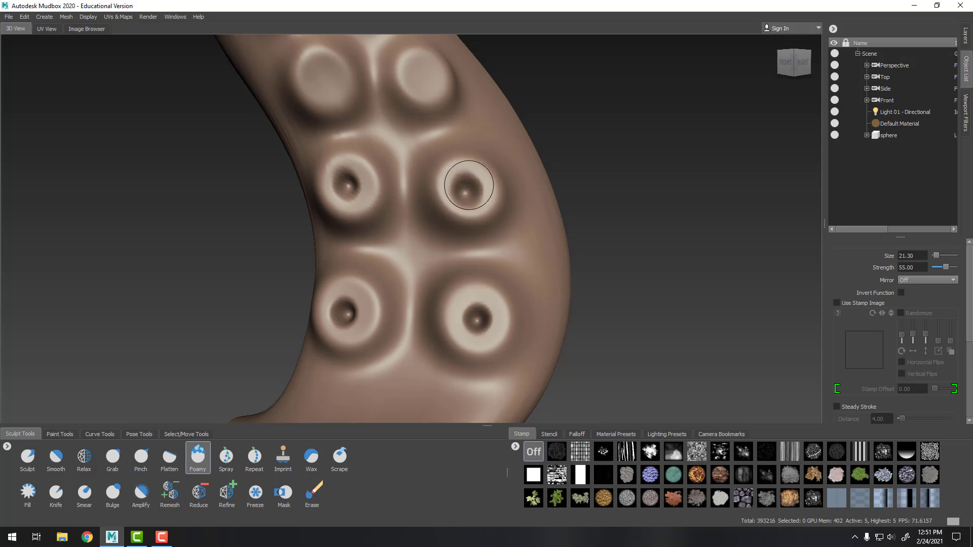
Step: Indent the centres of the next two sucker pairs above, up to the start of the middle bulge
alt+drag(464, 187, 379, 212)
click(398, 209)
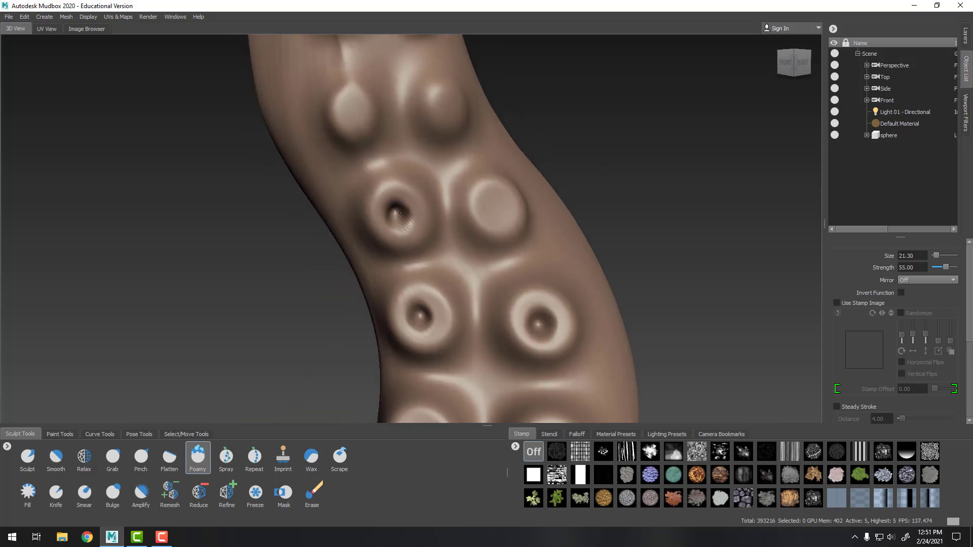
click(497, 204)
click(352, 108)
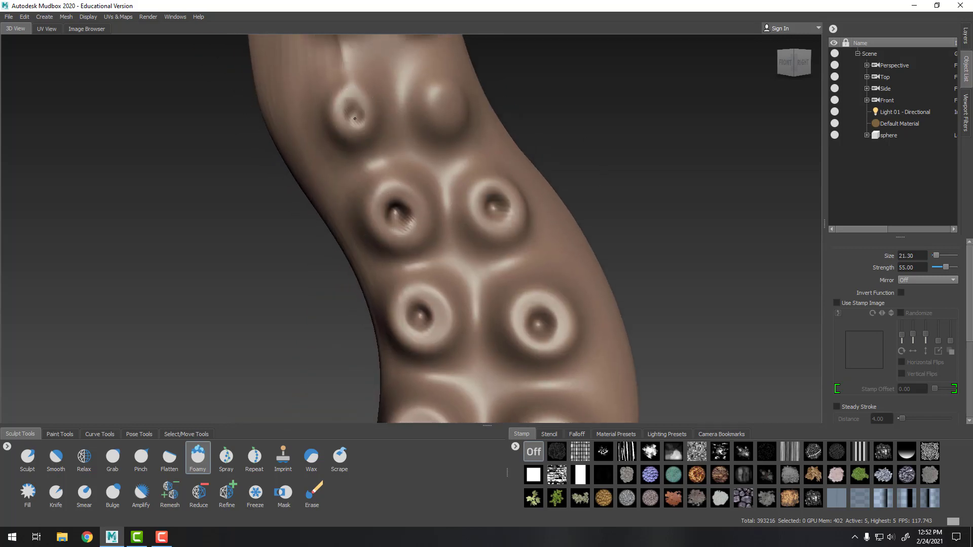
click(449, 108)
Step: Indent the centres of the two sucker pairs on the middle bulge with the Foamy brush
alt+drag(448, 108, 486, 243)
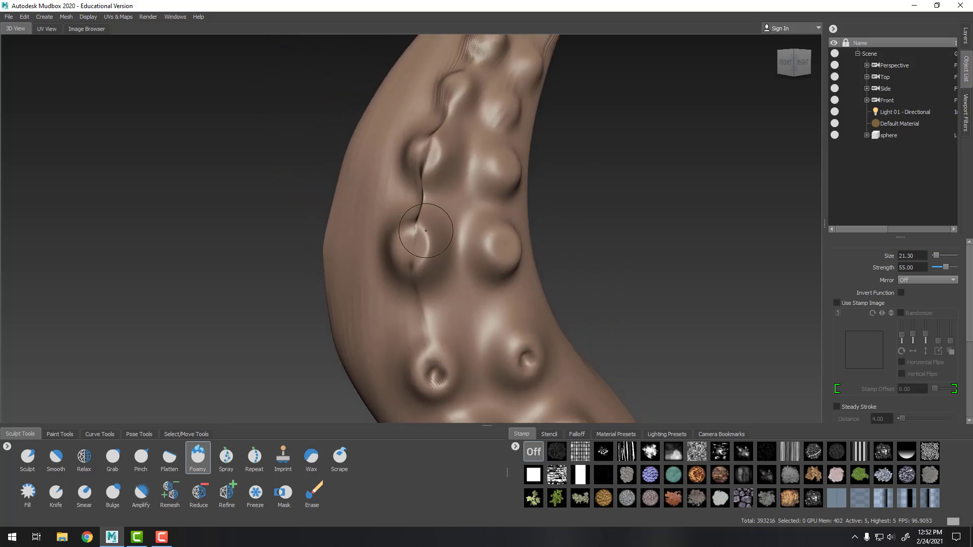
click(504, 250)
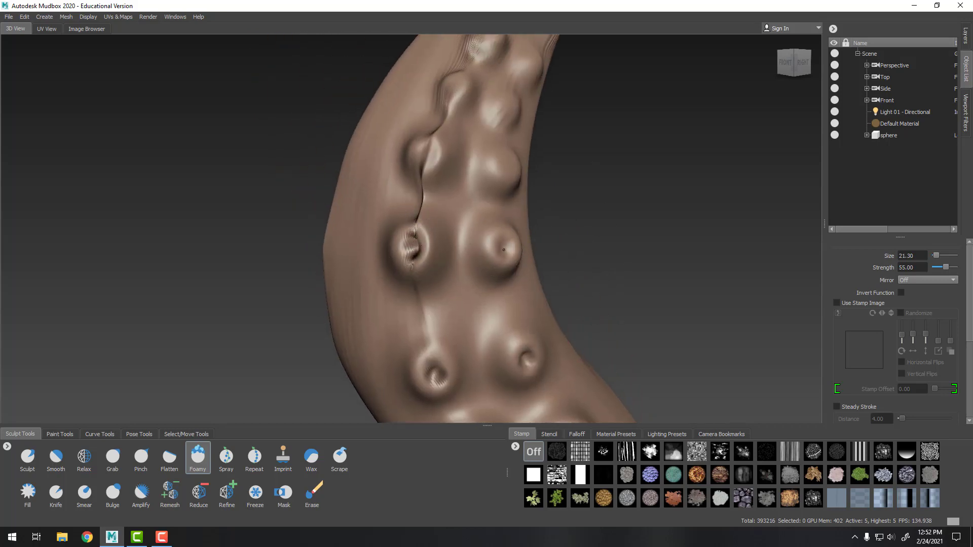
click(503, 168)
click(439, 156)
Step: Indent the centres of the next two pairs of smaller suckers above the middle bulge
alt+middle_drag(617, 114, 521, 253)
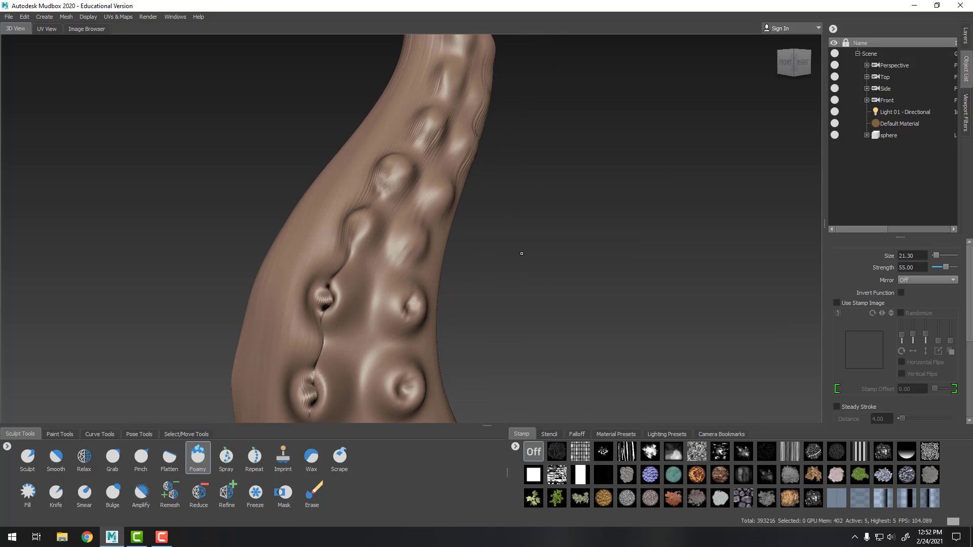
click(357, 224)
click(411, 242)
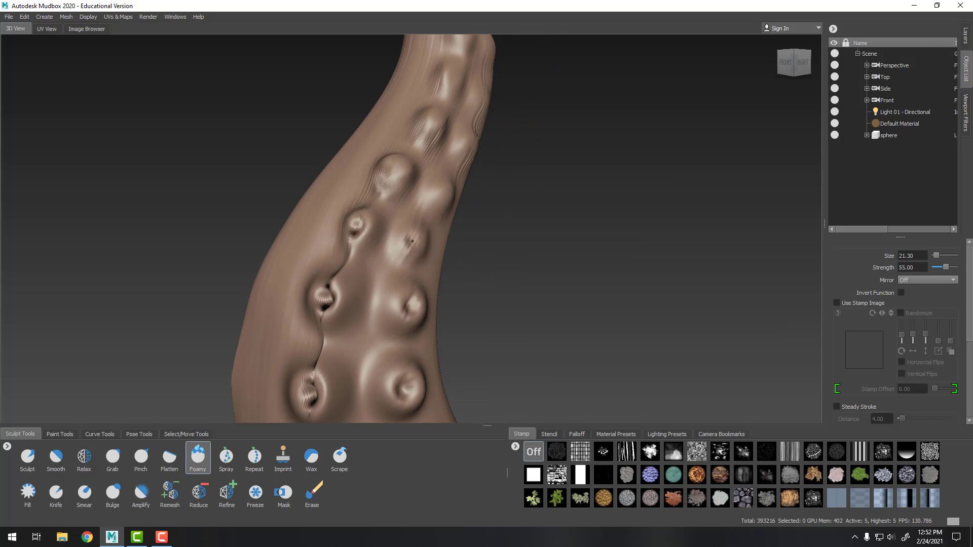
click(436, 186)
click(394, 165)
Step: Indent the small suckers on the narrow section up to the upper bend at Foamy size 21.30
alt+drag(394, 166, 448, 217)
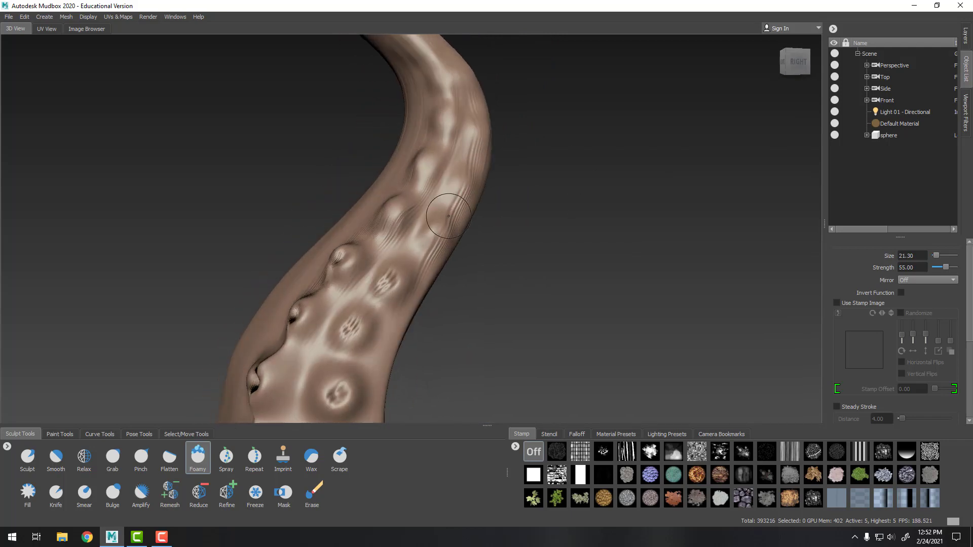
click(394, 208)
click(450, 180)
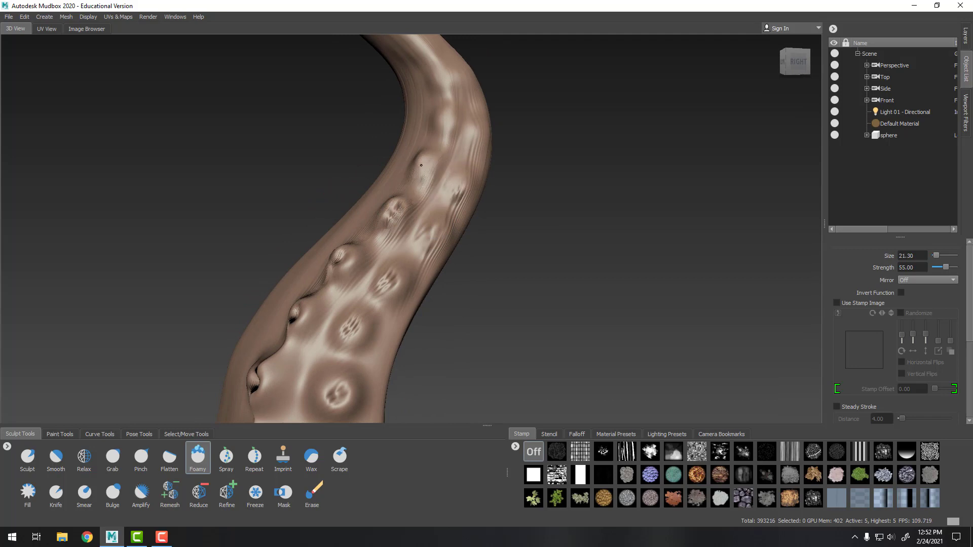
click(456, 123)
Step: Examine the whole tentacle and its indented suckers from several angles and distances
alt+right_drag(686, 228, 550, 304)
alt+middle_drag(550, 304, 552, 217)
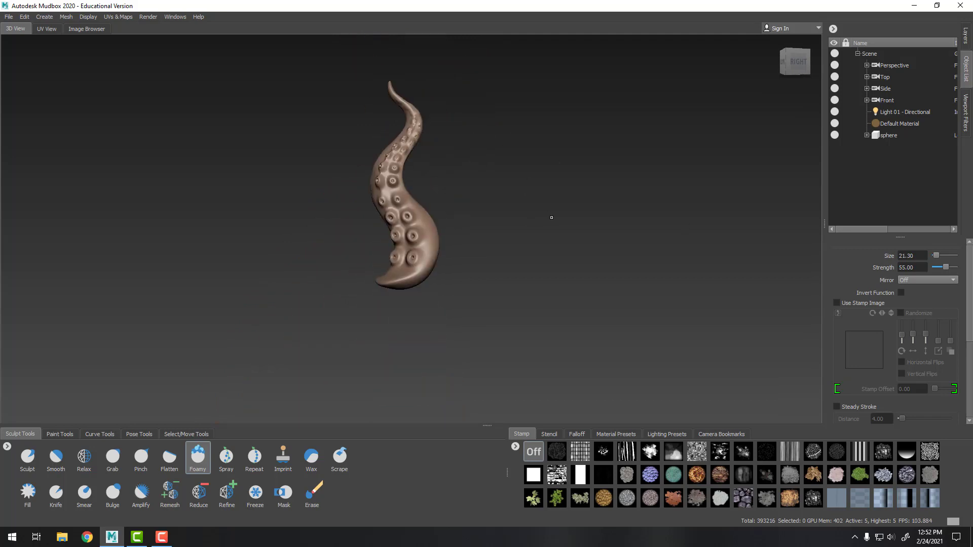
alt+right_drag(552, 217, 405, 182)
alt+drag(405, 182, 441, 176)
alt+right_drag(441, 176, 517, 271)
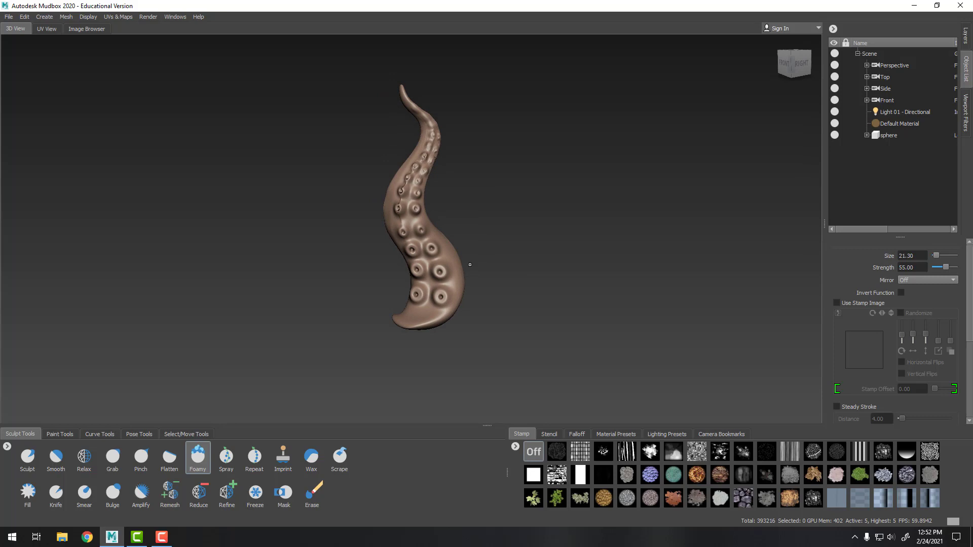
alt+drag(470, 264, 457, 264)
alt+right_drag(457, 264, 610, 335)
alt+drag(611, 335, 588, 333)
alt+middle_drag(588, 333, 586, 263)
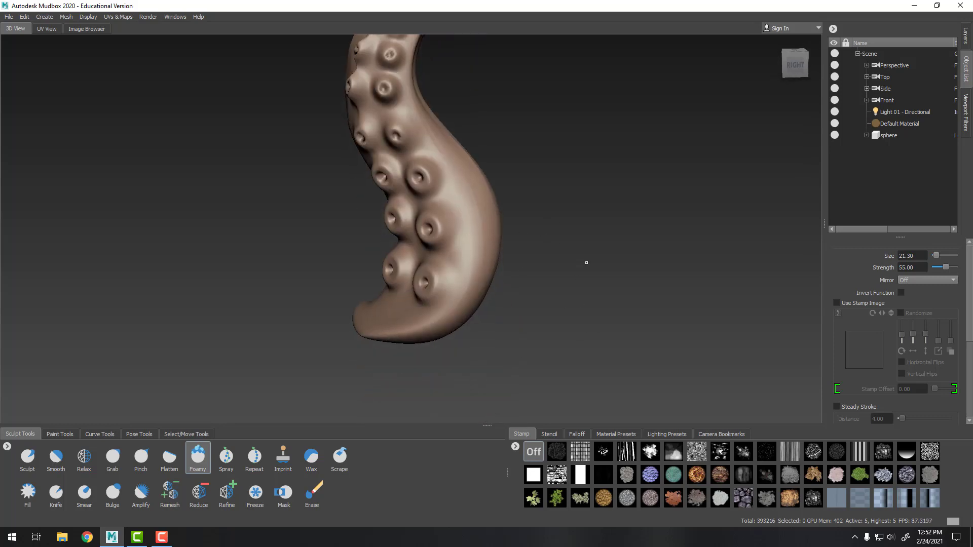
alt+drag(586, 262, 610, 259)
alt+right_drag(611, 260, 484, 226)
alt+drag(485, 226, 537, 226)
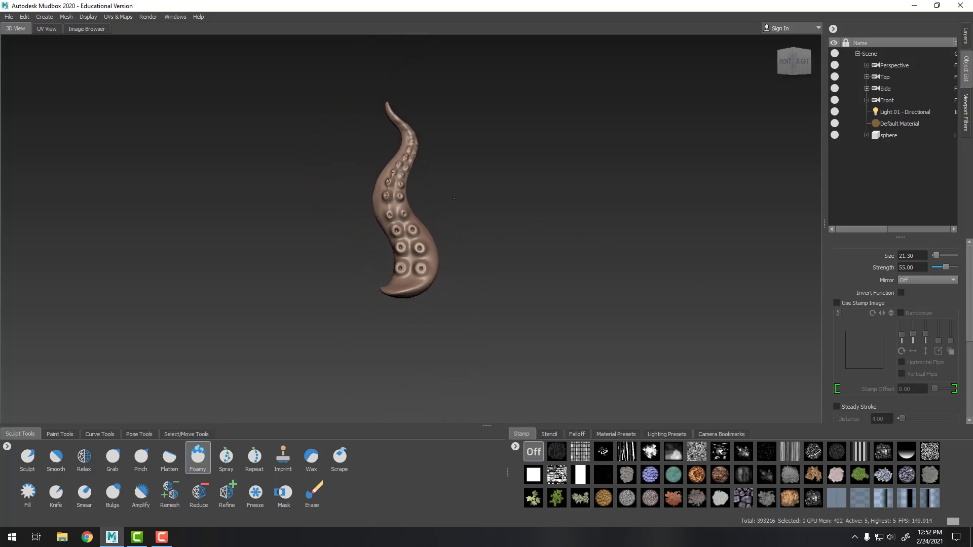
alt+right_drag(471, 221, 581, 300)
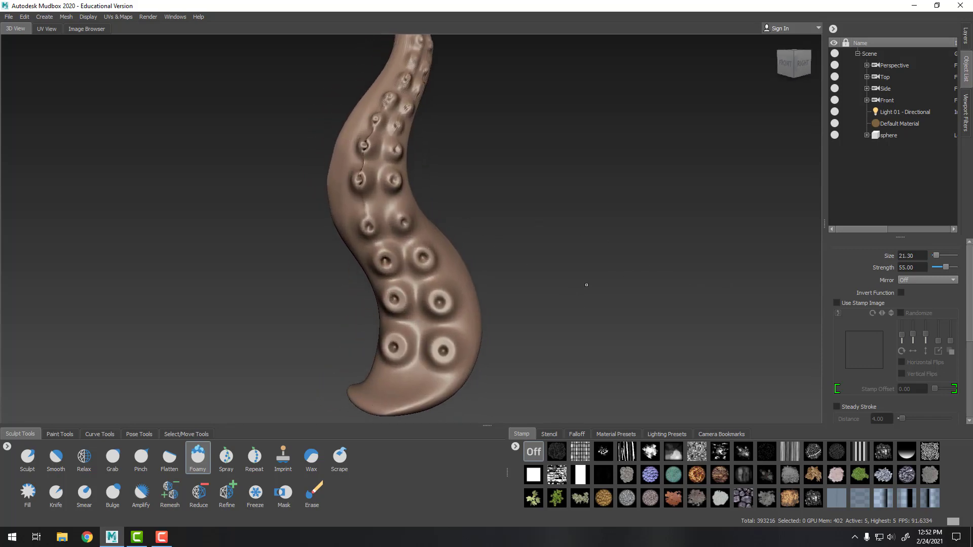
alt+drag(587, 285, 593, 281)
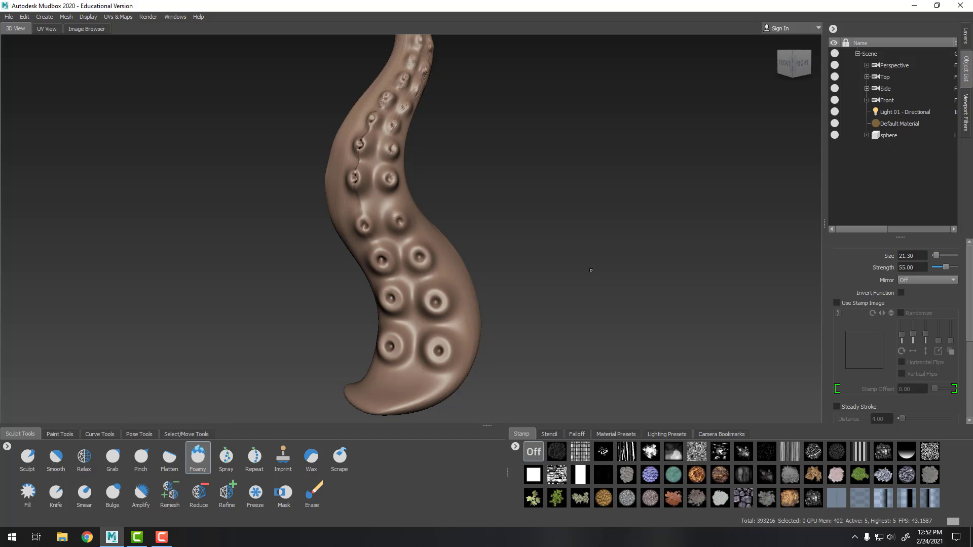
alt+right_drag(591, 270, 491, 224)
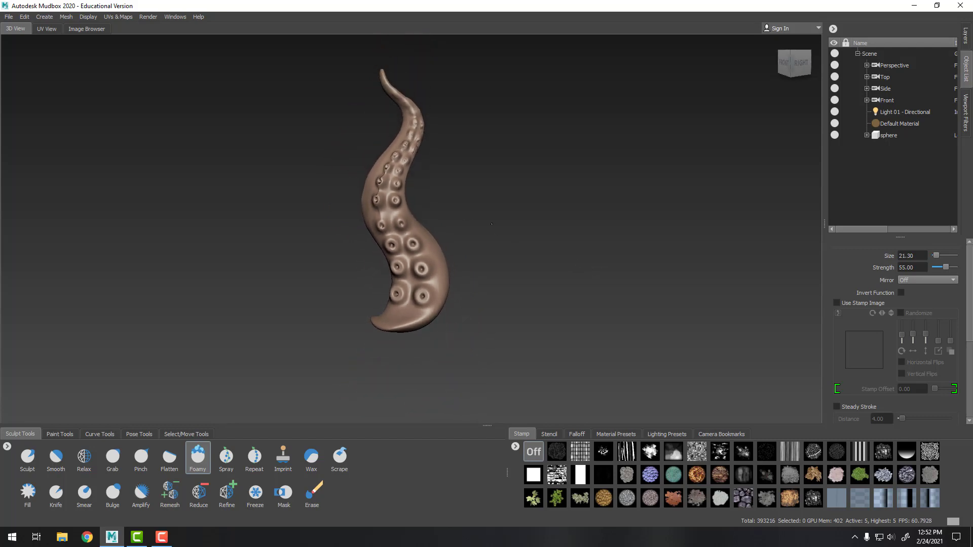
alt+drag(491, 224, 545, 234)
alt+right_drag(545, 235, 563, 268)
alt+drag(562, 268, 532, 278)
alt+right_drag(532, 278, 486, 319)
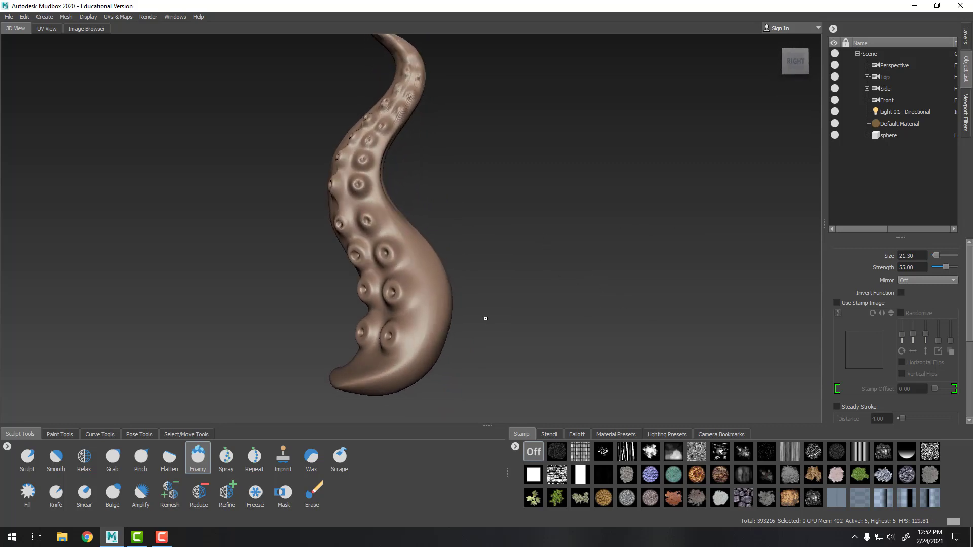
Step: Reshape the lowest large sucker nearest the outer edge of the bulge with the Grab brush at size 55.25
alt+right_drag(463, 263, 619, 337)
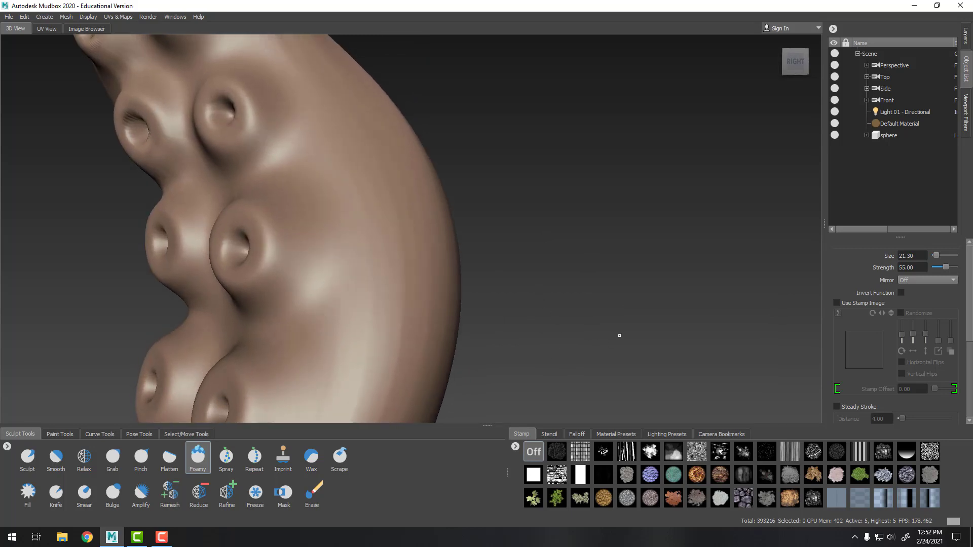
alt+middle_drag(619, 336, 624, 254)
alt+right_drag(623, 253, 545, 241)
alt+drag(545, 241, 454, 230)
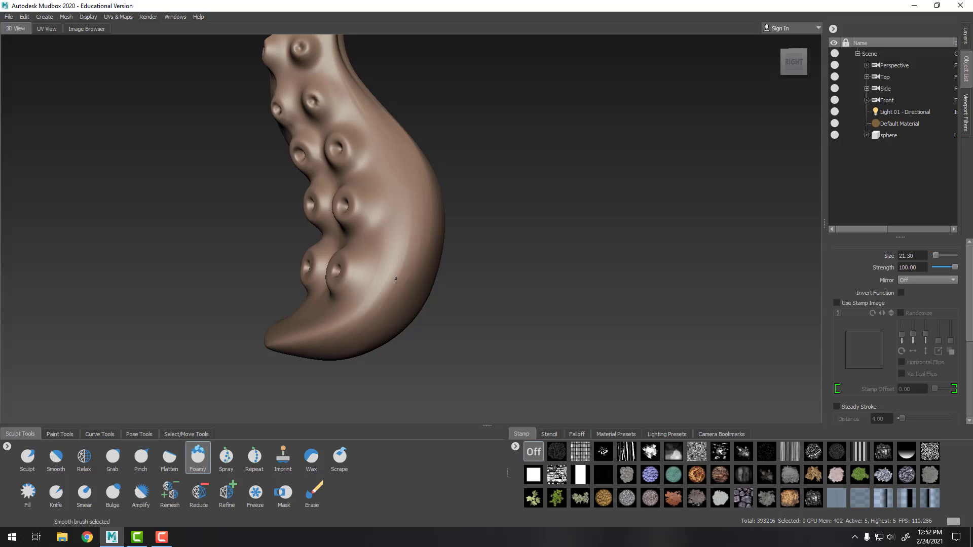
alt+drag(448, 246, 527, 257)
click(112, 456)
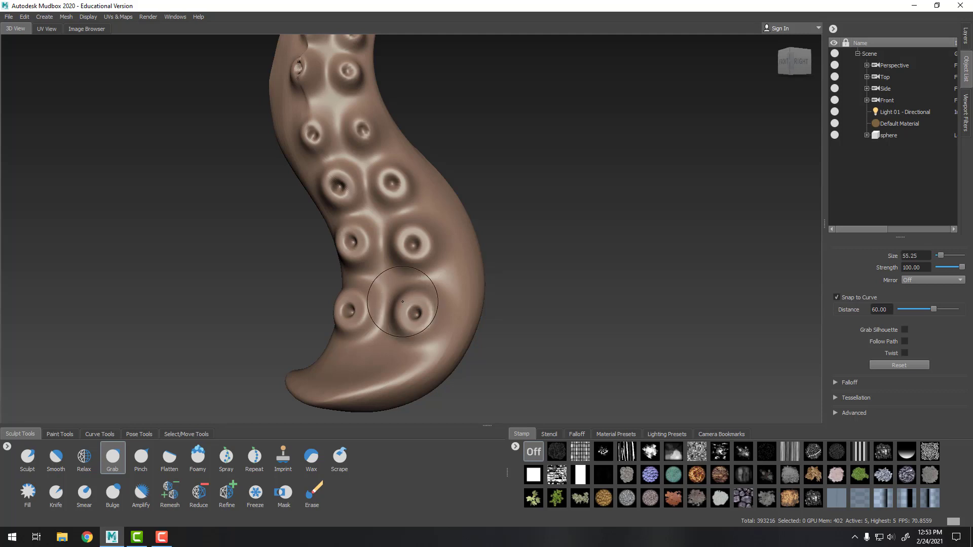
drag(423, 317, 429, 304)
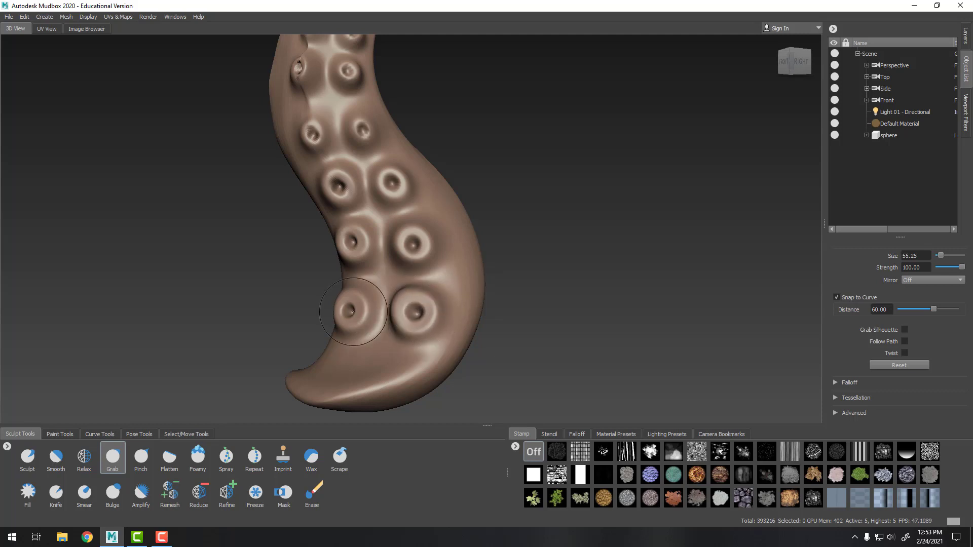
alt+drag(623, 251, 499, 281)
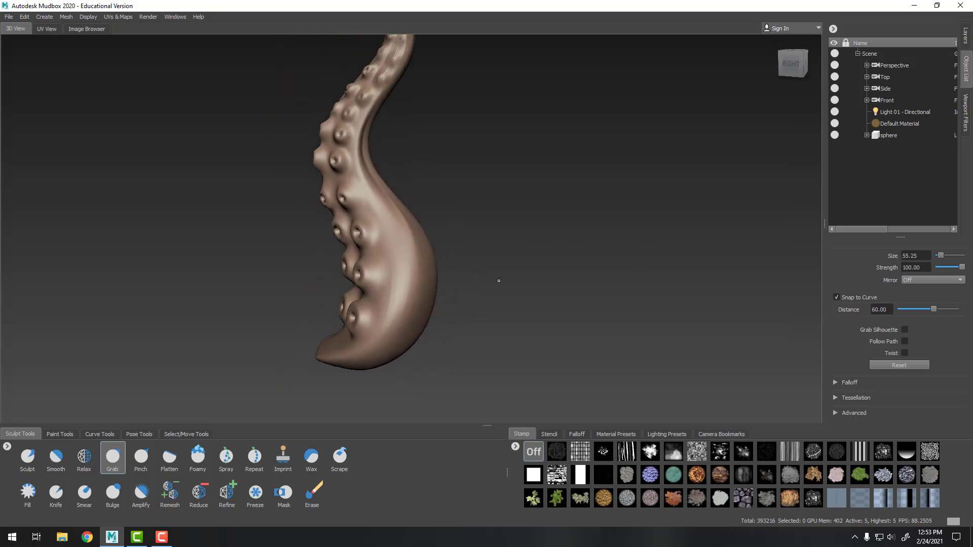
Step: Raise a cluster of small bumps on the side of the lower bulge with the Foamy brush at size 21.41
click(207, 455)
scroll(375, 395, up, 3)
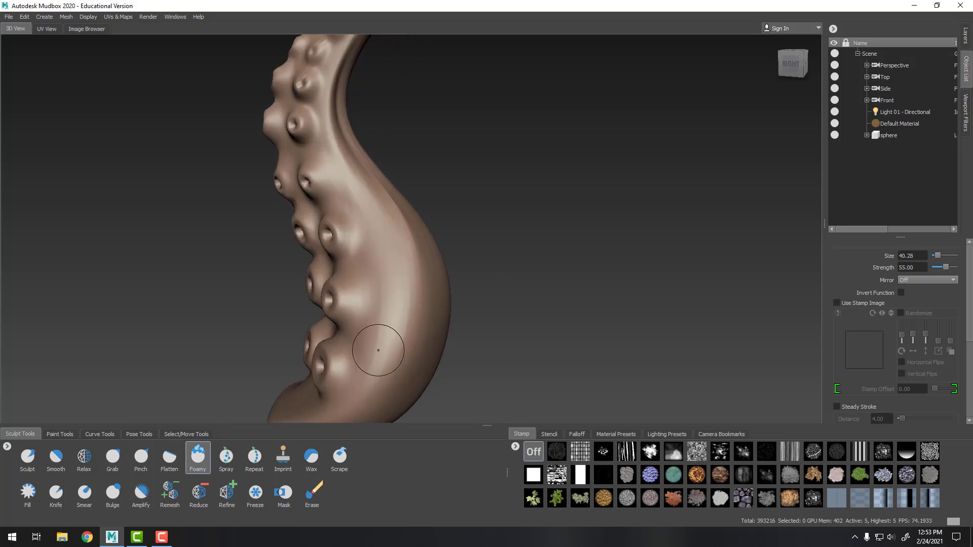
right_click(505, 308)
right_click(514, 309)
alt+middle_drag(410, 312, 436, 252)
scroll(431, 278, up, 3)
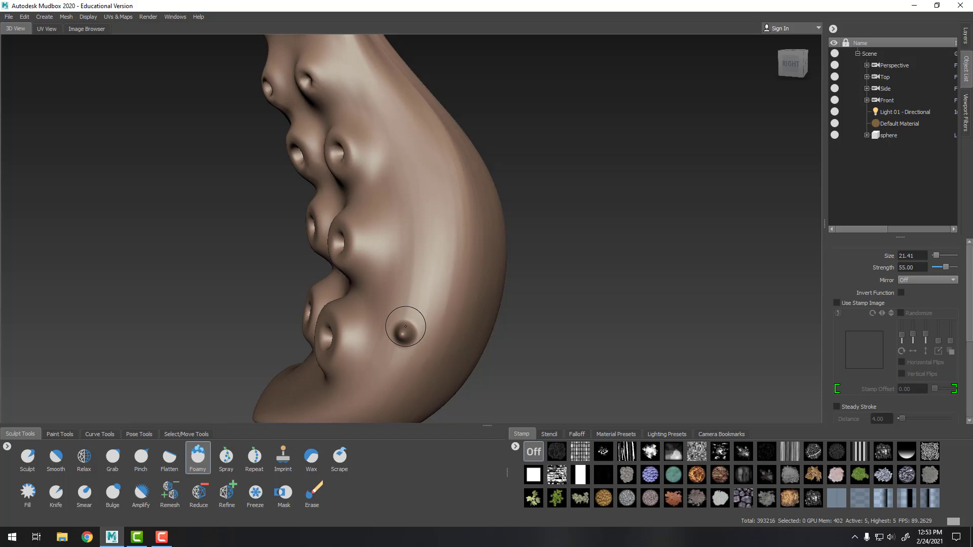
mouse_move(412, 318)
mouse_down()
mouse_move(400, 355)
mouse_move(400, 293)
mouse_up()
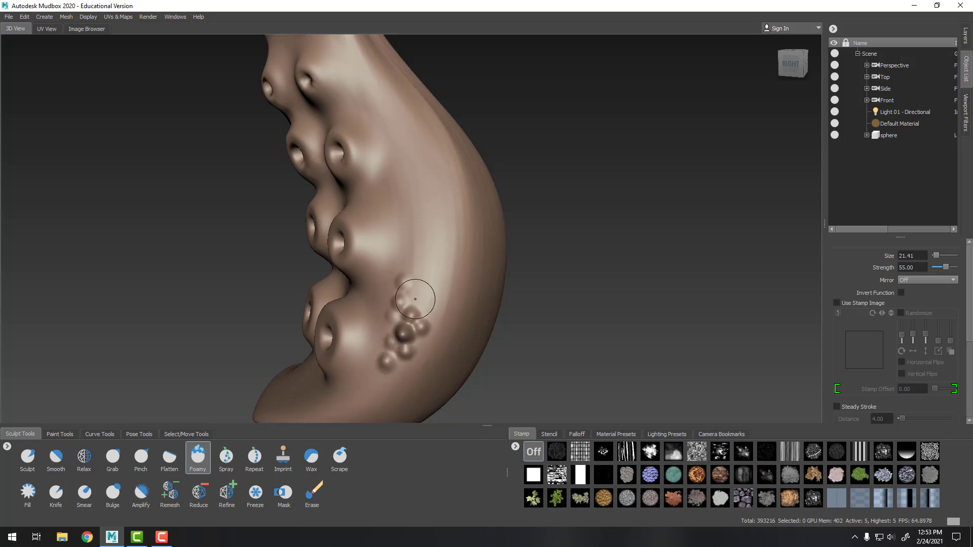
Step: Add Foamy bump clusters on the back and opposite side of the lower bulge, plus a trail up the section above it
alt+drag(696, 254, 653, 223)
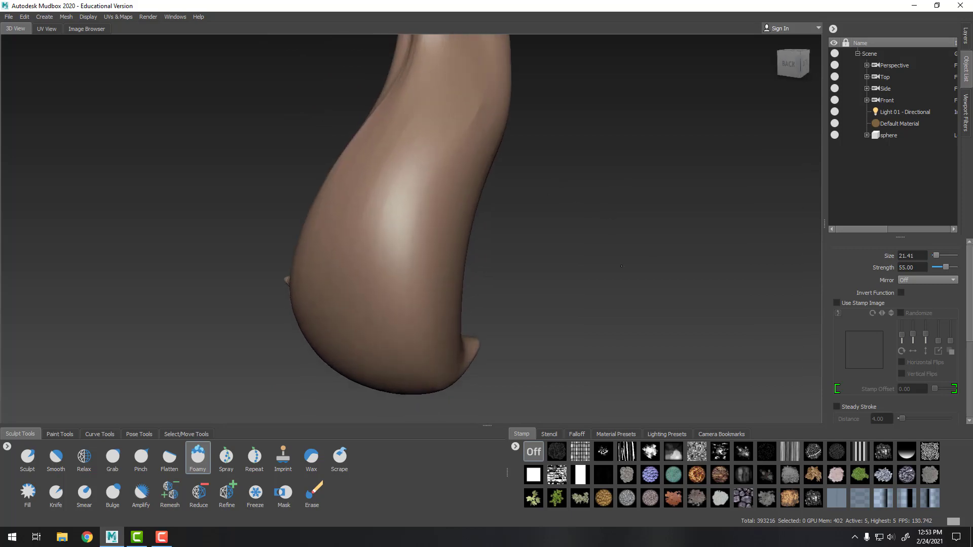
drag(418, 263, 433, 248)
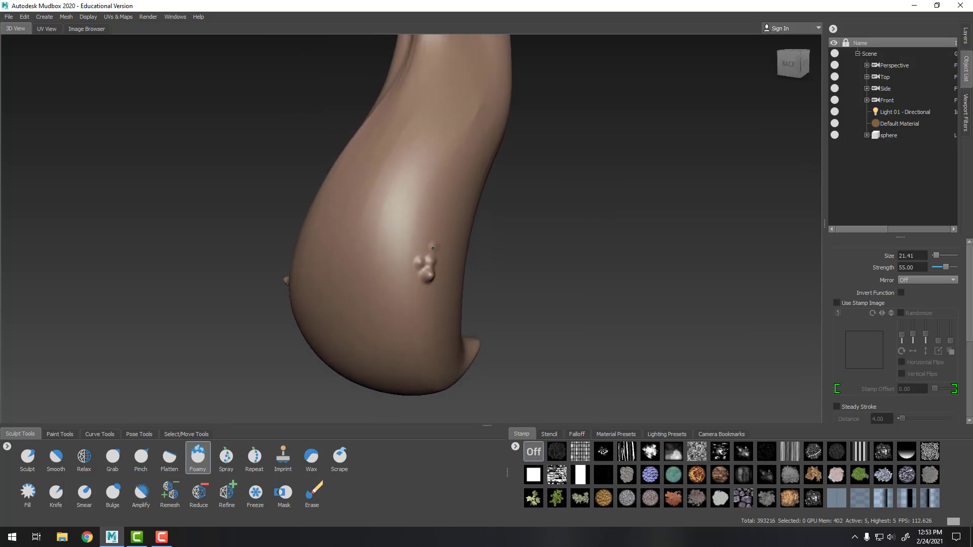
mouse_move(427, 286)
alt+mouse_down()
mouse_move(424, 274)
mouse_move(456, 275)
mouse_move(425, 267)
mouse_move(454, 320)
alt+mouse_up()
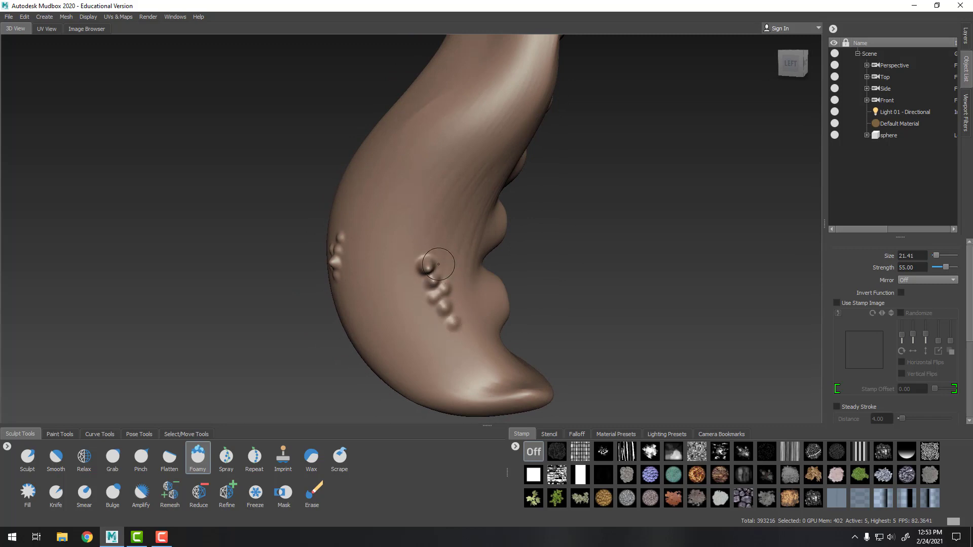
alt+drag(543, 215, 569, 223)
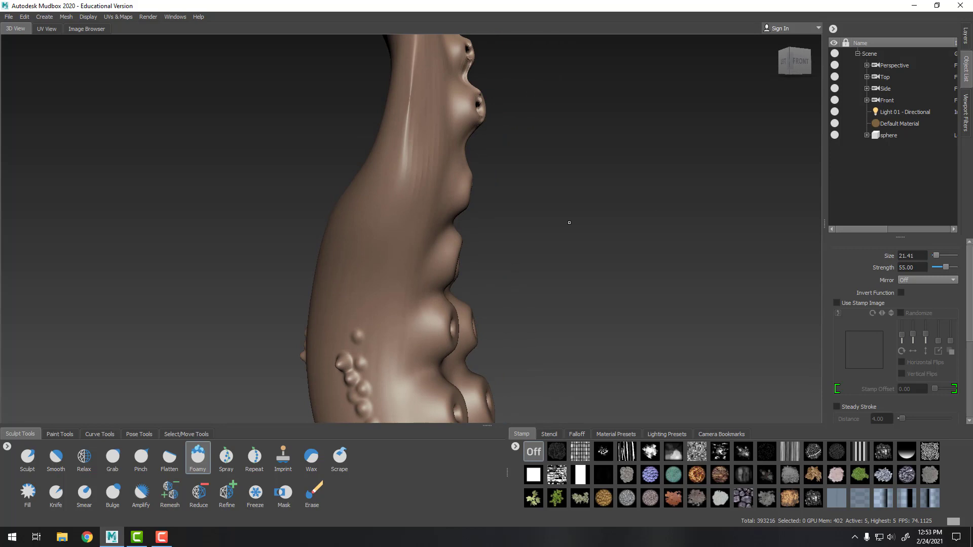
drag(390, 220, 401, 134)
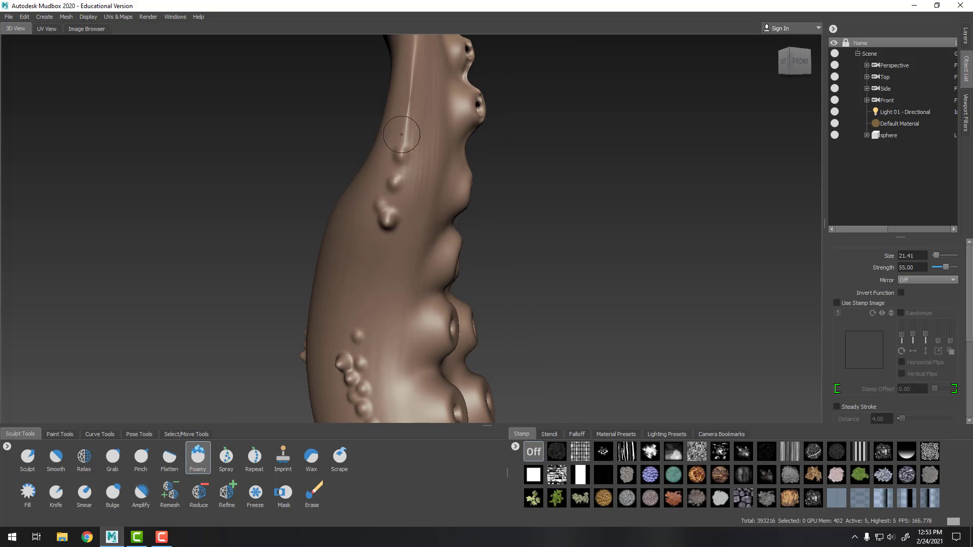
Step: Scatter further Foamy bump clusters along the back of the narrow section, around the upper bend and near the tip
alt+drag(574, 179, 532, 183)
alt+right_drag(568, 238, 545, 182)
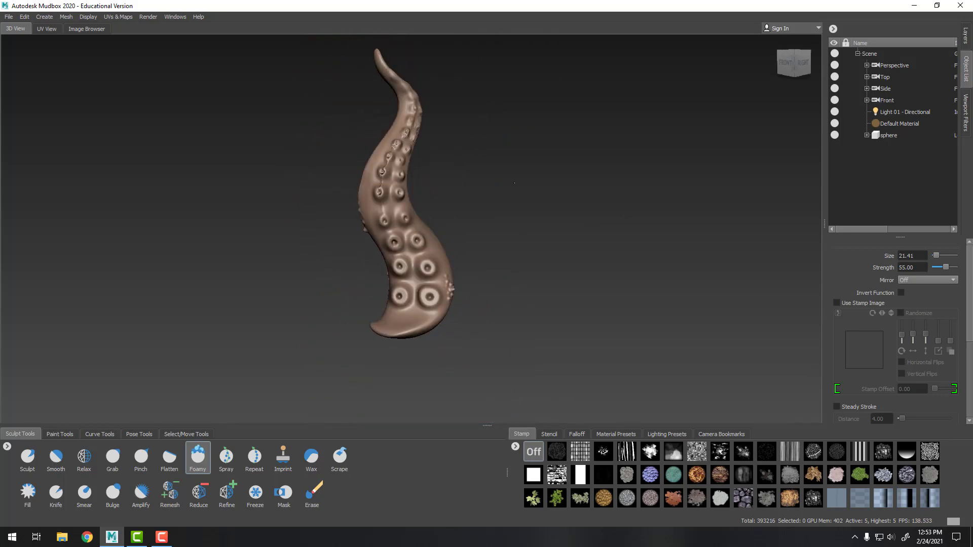
alt+drag(590, 211, 524, 218)
alt+right_drag(545, 243, 567, 291)
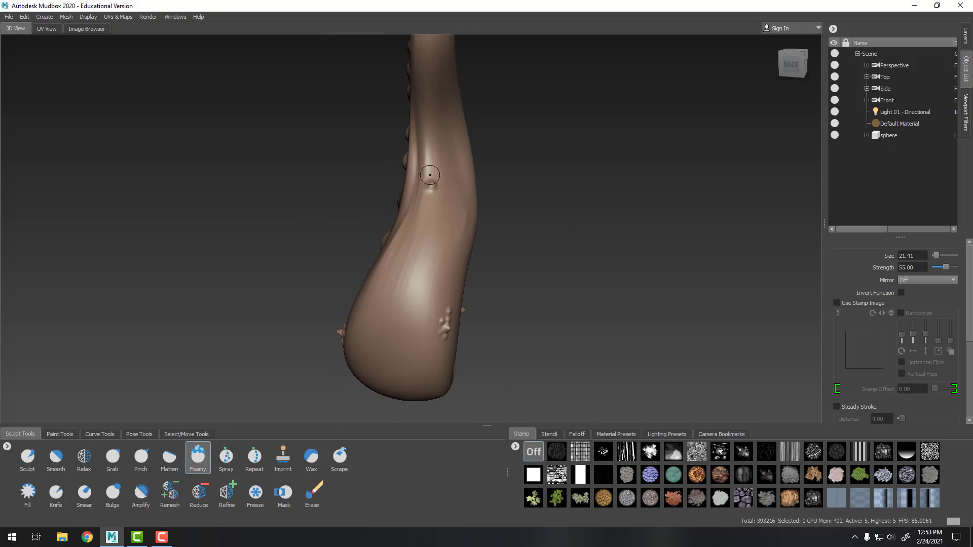
alt+drag(428, 208, 423, 245)
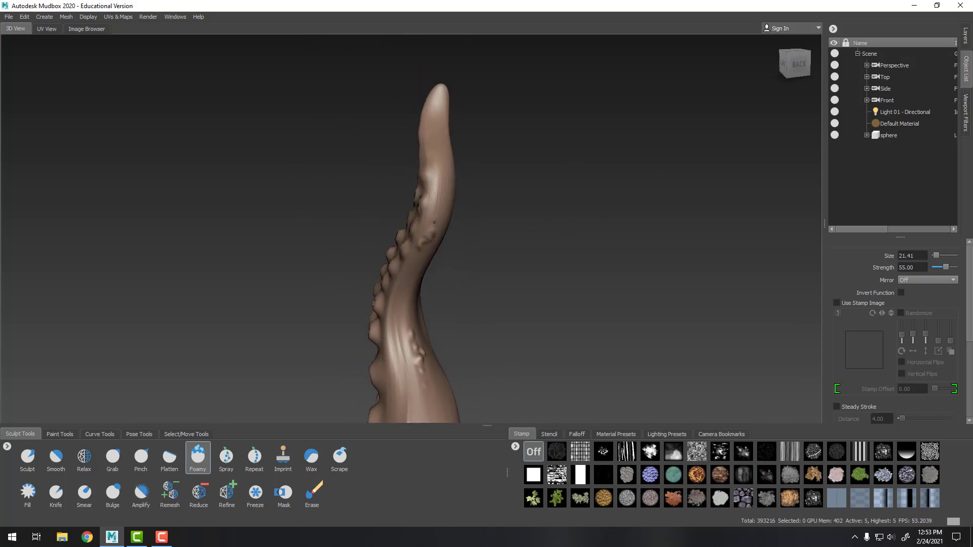
alt+drag(533, 182, 421, 149)
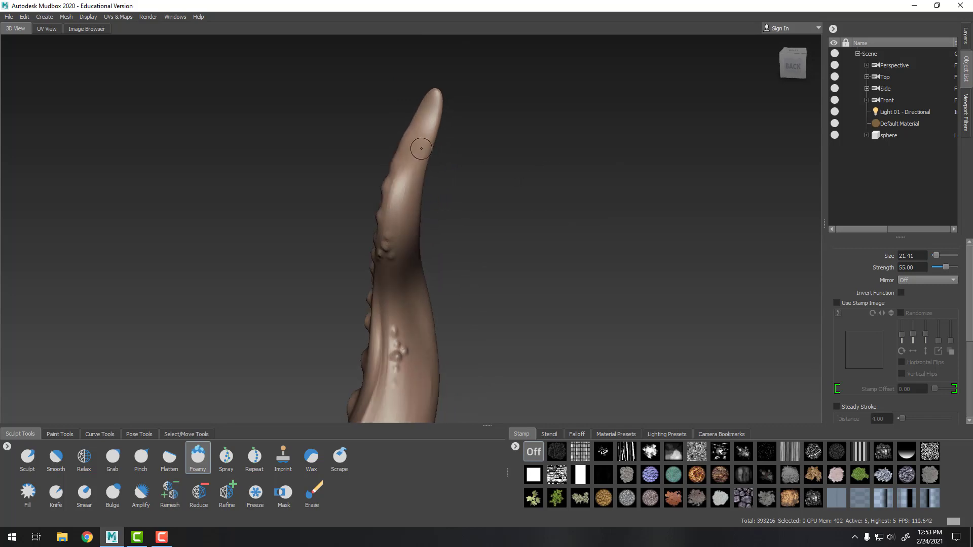
alt+drag(620, 171, 515, 172)
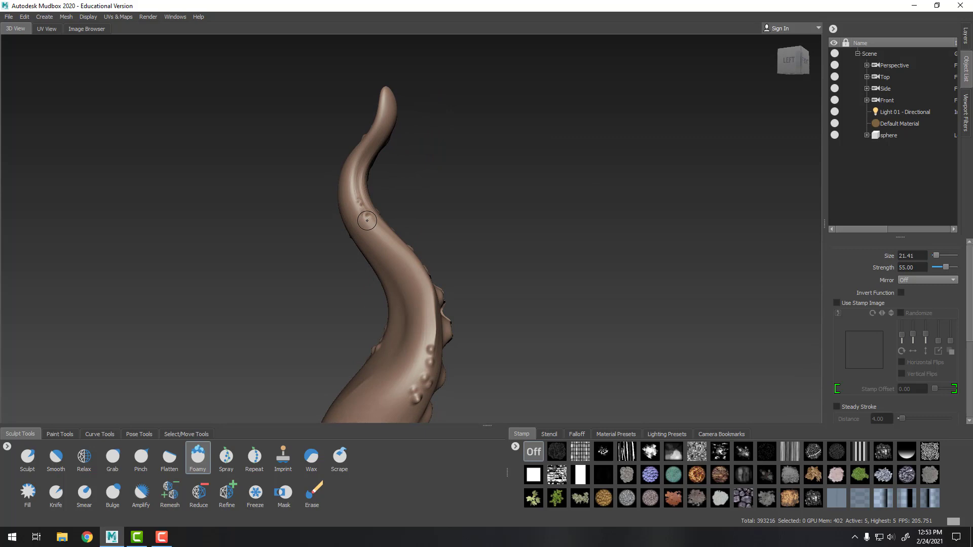
Step: Raise a row of oval patches down the back of the lower bulge with the Wax brush at strength 42.50
alt+drag(468, 203, 617, 247)
alt+middle_drag(617, 248, 682, 183)
click(311, 458)
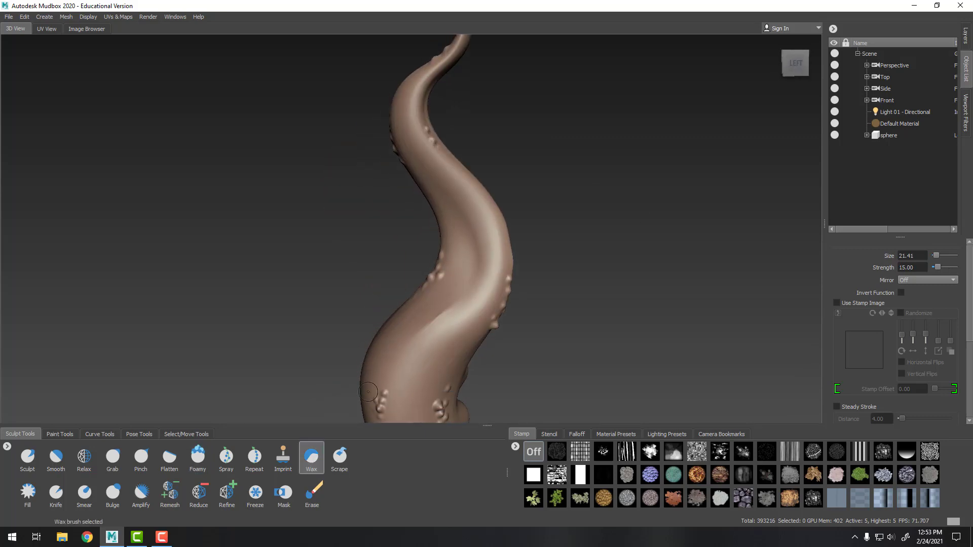
alt+drag(527, 366, 678, 190)
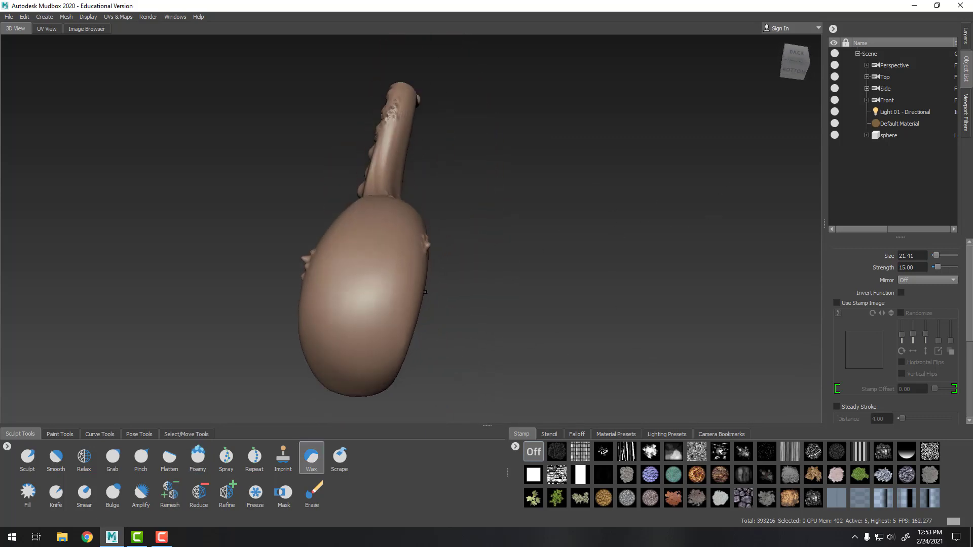
alt+drag(424, 292, 492, 315)
alt+drag(500, 247, 364, 305)
key(b)
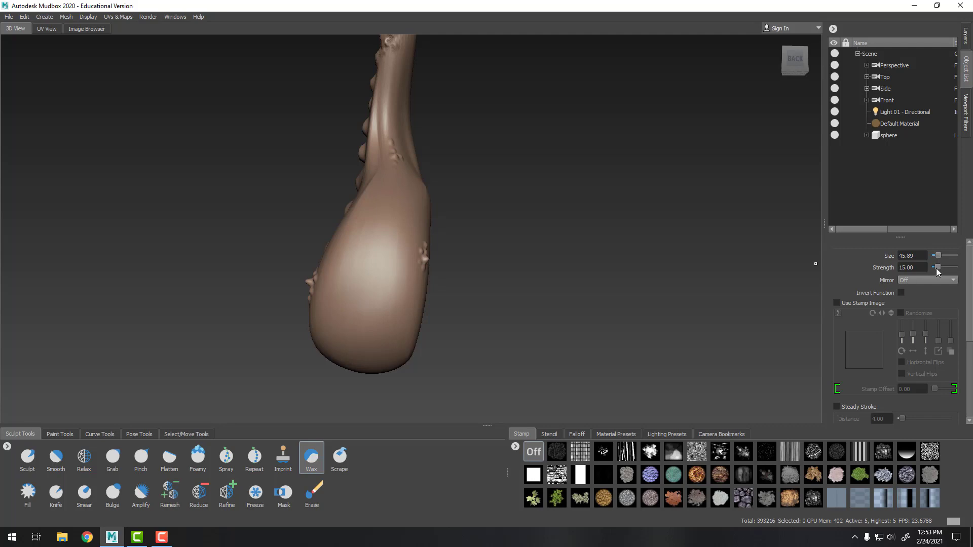
drag(937, 268, 942, 267)
drag(369, 308, 369, 314)
drag(378, 267, 378, 276)
Step: Continue the row of oval Wax patches up the narrow section's back towards the tip, reducing the brush size to 24.39
alt+drag(413, 202, 455, 237)
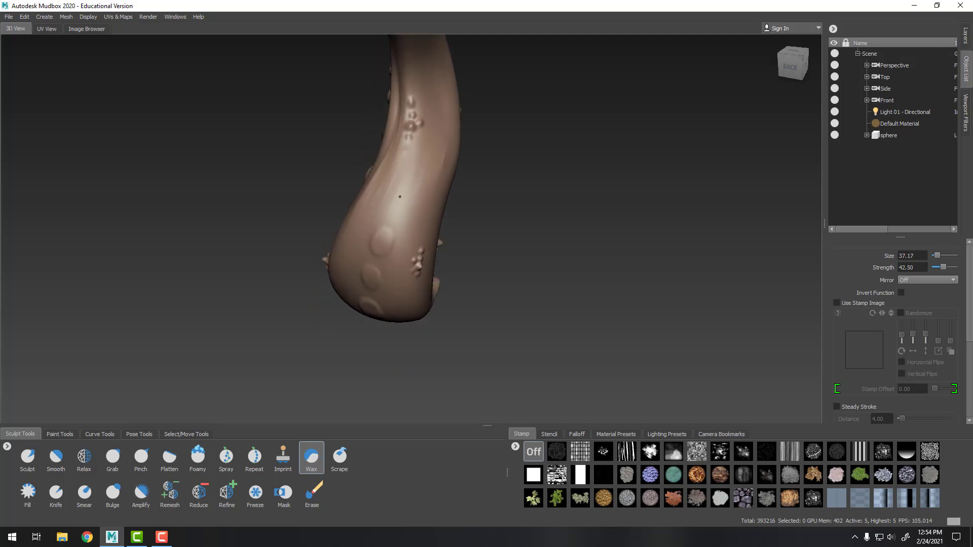
drag(400, 197, 404, 192)
alt+middle_drag(441, 154, 383, 299)
mouse_move(383, 299)
alt+mouse_down()
mouse_move(365, 265)
mouse_move(380, 255)
alt+mouse_up()
mouse_move(357, 186)
alt+mouse_down()
mouse_move(456, 174)
mouse_move(370, 203)
alt+mouse_up()
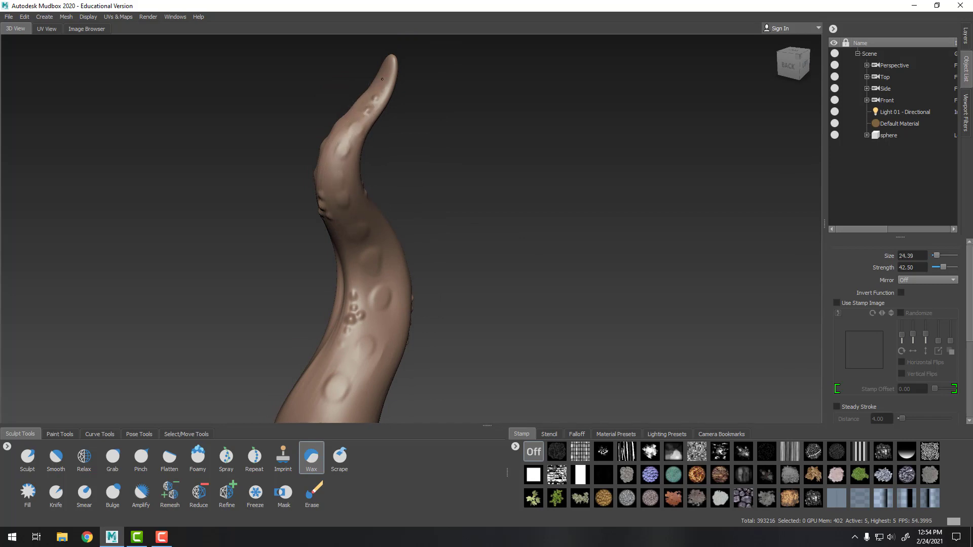
Step: Rework the oval patches on the lower bulge's back into narrow elongated ridges with Wax strokes and smoothing
mouse_move(382, 78)
alt+mouse_down()
mouse_move(477, 189)
mouse_move(285, 245)
mouse_move(465, 280)
alt+mouse_up()
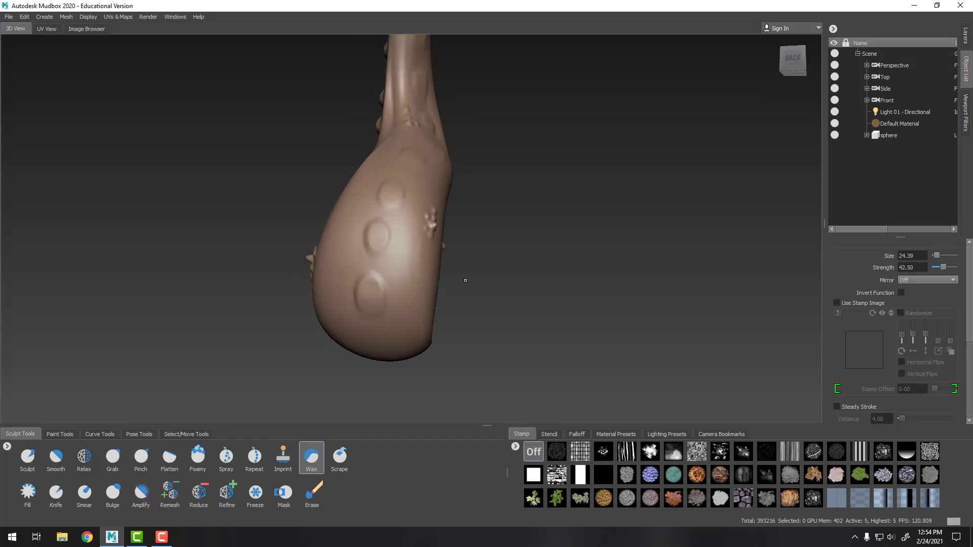
drag(358, 276, 366, 305)
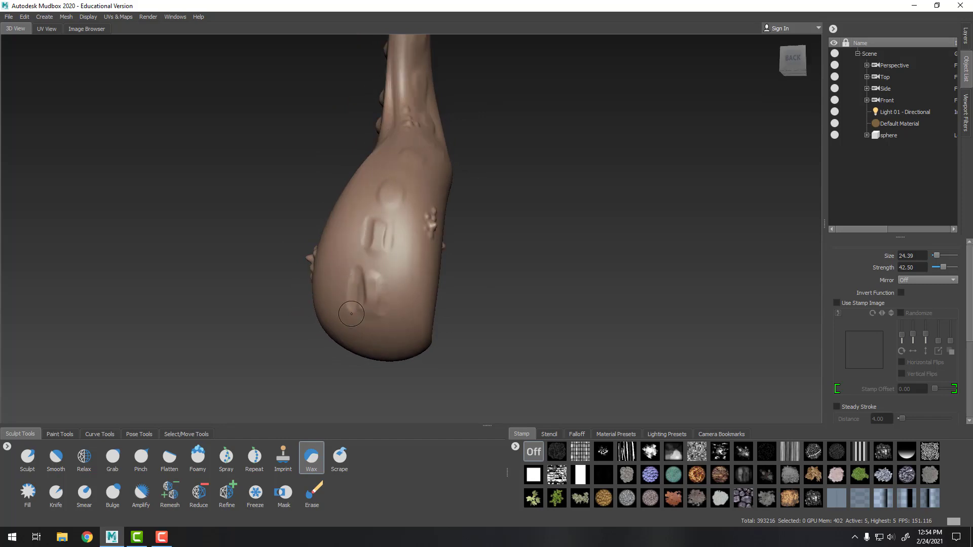
key(shift)
shift+drag(381, 320, 375, 294)
alt+drag(382, 258, 384, 283)
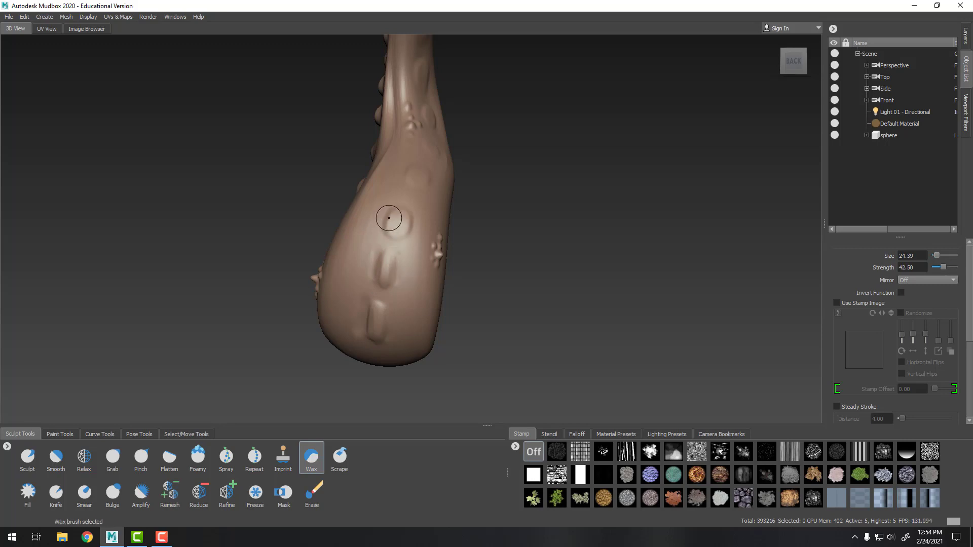
mouse_move(389, 218)
mouse_down()
mouse_move(385, 227)
mouse_move(398, 217)
mouse_move(397, 233)
mouse_up()
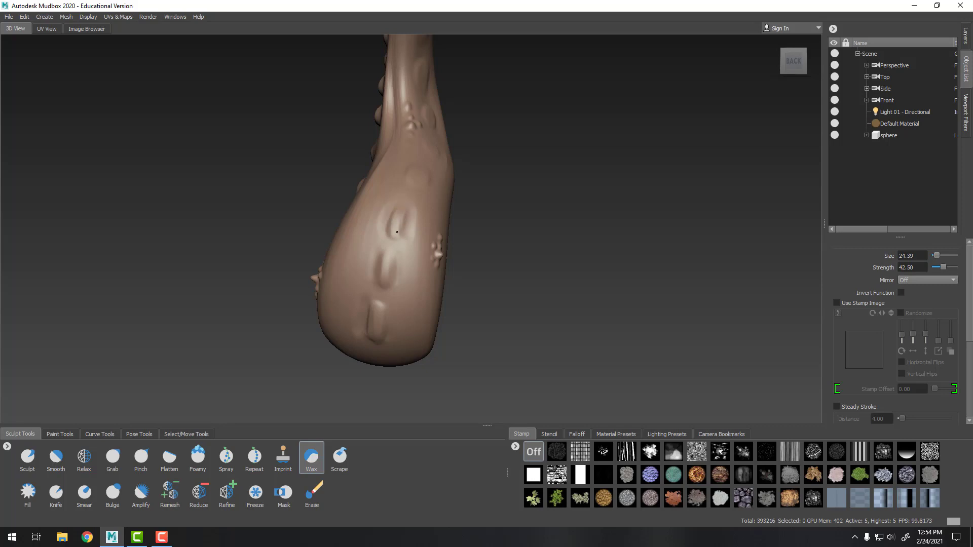
Step: Shape the oval patches along the middle of the tentacle's back with small Wax strokes at size 24.39
alt+drag(487, 183, 478, 217)
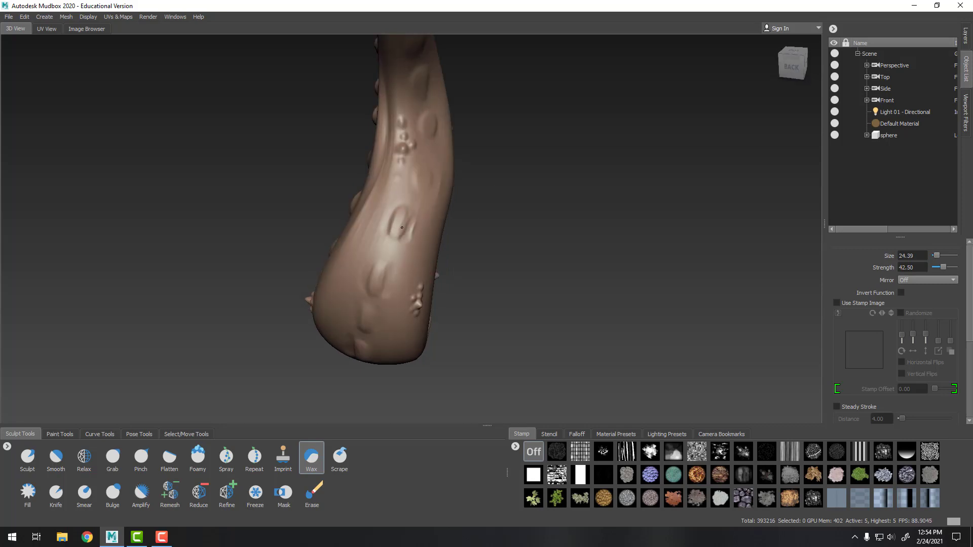
alt+drag(576, 224, 379, 238)
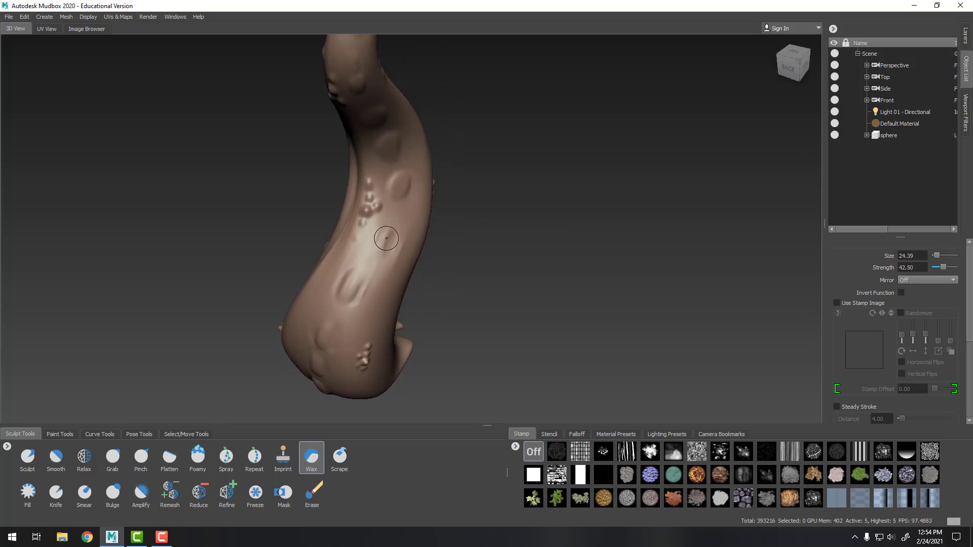
alt+drag(369, 245, 402, 167)
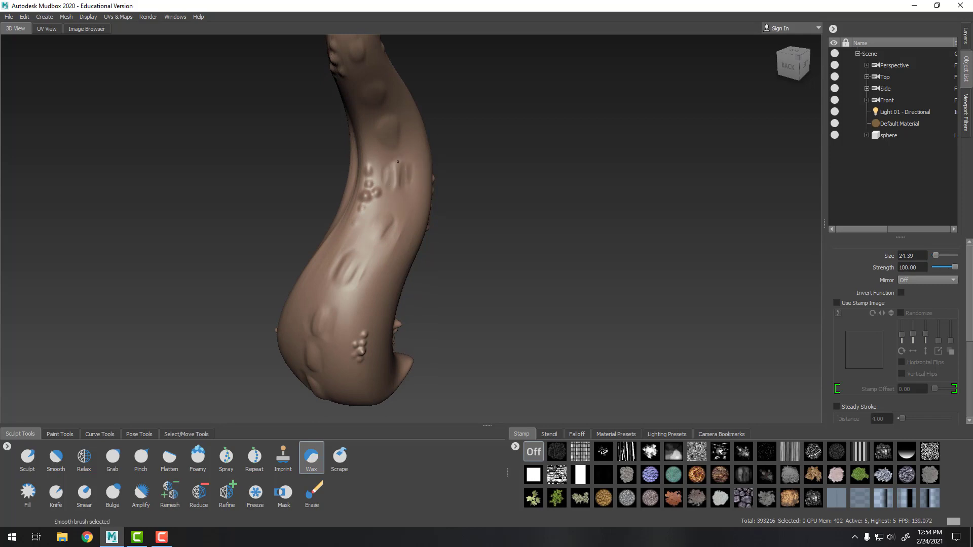
alt+drag(462, 159, 444, 243)
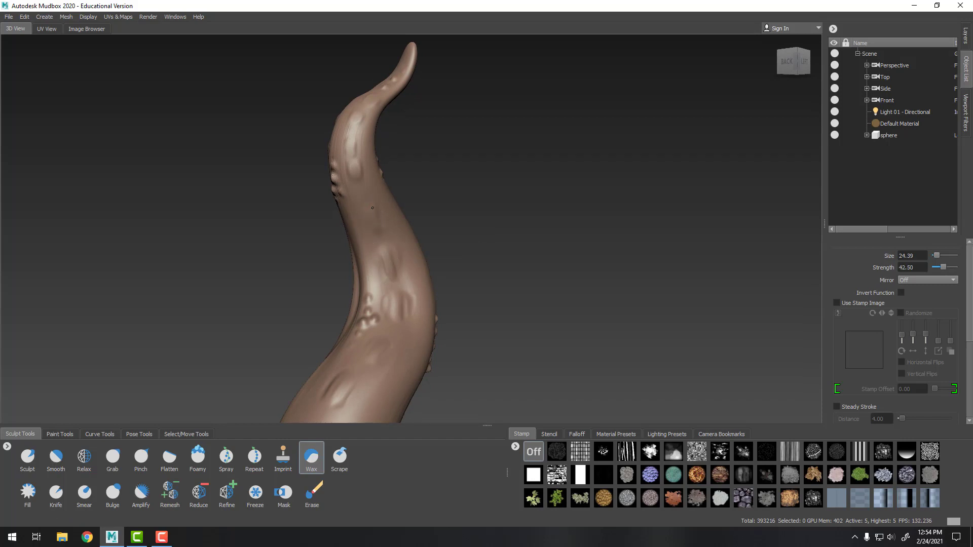
Step: Smooth and rework the patches on the back of the upper bend and towards the tip with the Wax brush
key(shift)
shift+drag(356, 163, 357, 162)
drag(358, 162, 357, 172)
shift+drag(357, 172, 349, 145)
mouse_move(349, 144)
mouse_down()
mouse_move(346, 151)
mouse_move(352, 118)
mouse_move(438, 180)
mouse_up()
drag(375, 169, 397, 140)
Step: Examine the whole tentacle with its new bumps and ridges from the front and side
alt+drag(526, 212, 527, 196)
alt+right_drag(527, 195, 466, 208)
alt+drag(466, 208, 476, 256)
alt+right_drag(476, 256, 537, 279)
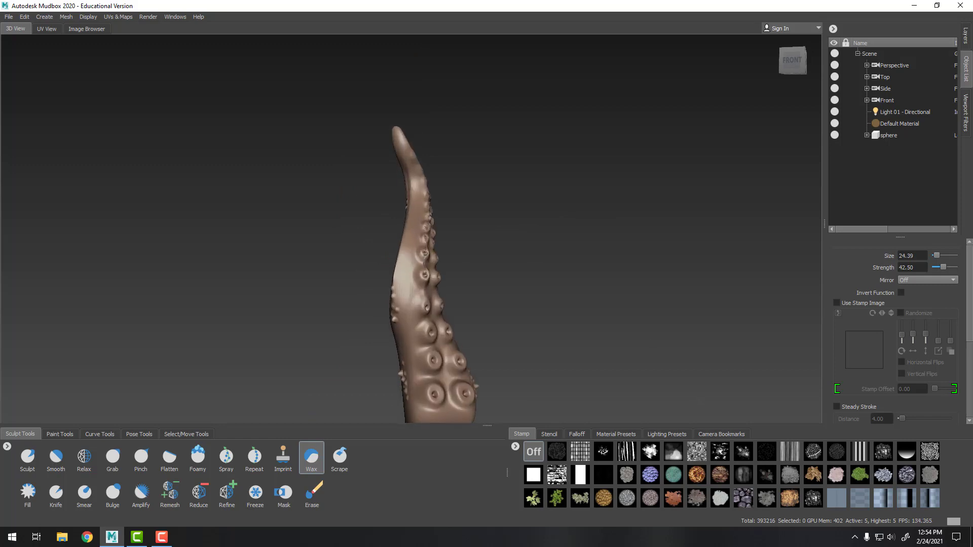
alt+drag(537, 279, 532, 289)
alt+right_drag(532, 289, 512, 291)
alt+middle_drag(512, 291, 512, 200)
mouse_move(512, 201)
alt+mouse_down()
mouse_move(509, 228)
mouse_move(505, 208)
alt+mouse_up()
Step: Add a new sculpt layer to the sphere mesh and turn the model to its back
click(966, 40)
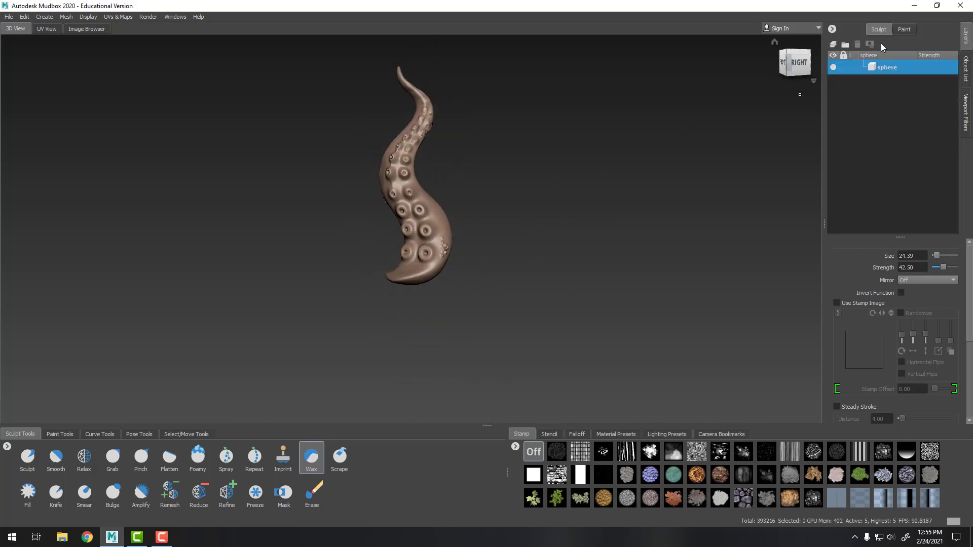
click(833, 45)
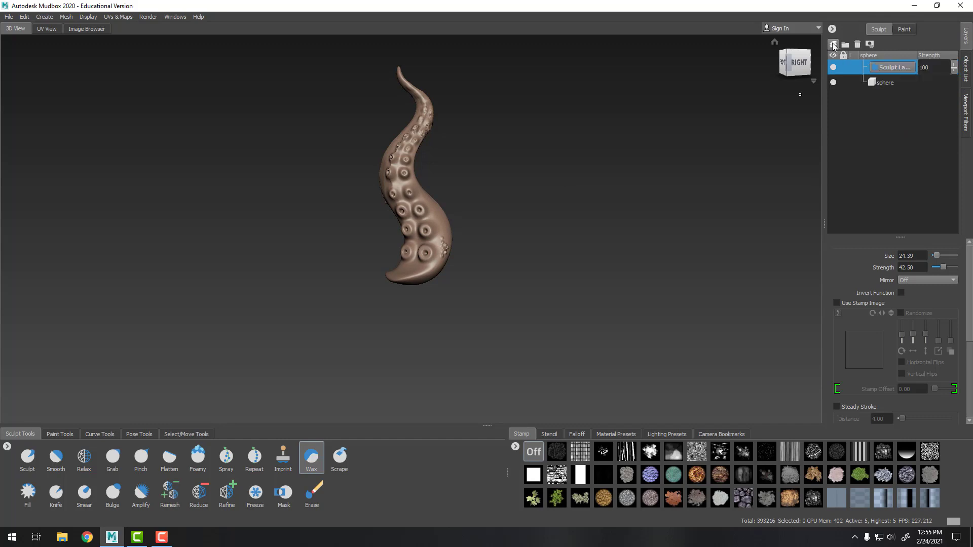
alt+drag(561, 234, 514, 233)
alt+middle_drag(515, 233, 514, 299)
alt+right_drag(514, 299, 599, 319)
alt+drag(600, 319, 634, 324)
alt+middle_drag(633, 324, 603, 282)
alt+drag(603, 282, 635, 311)
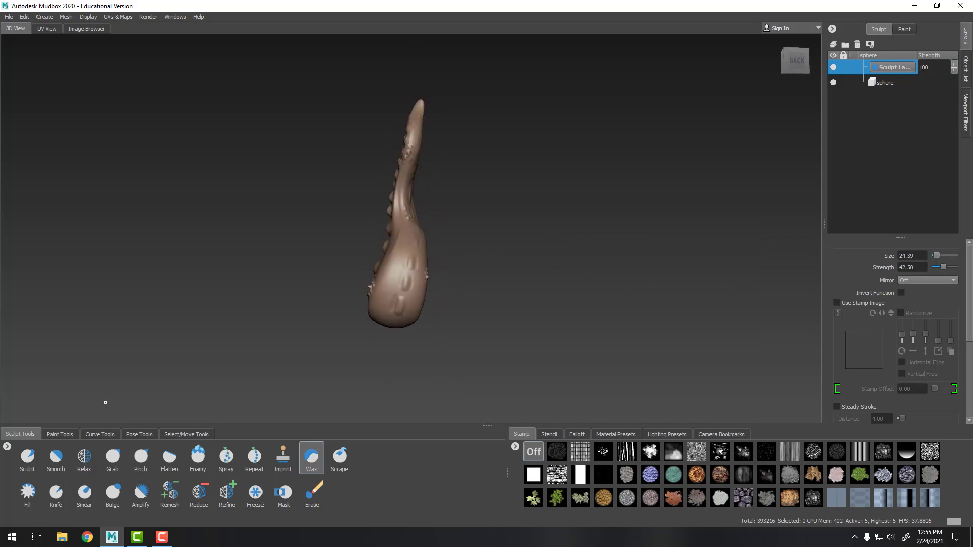
Step: Choose the Spray tool and enlarge its brush size to 180.46
click(225, 459)
alt+drag(326, 304, 389, 274)
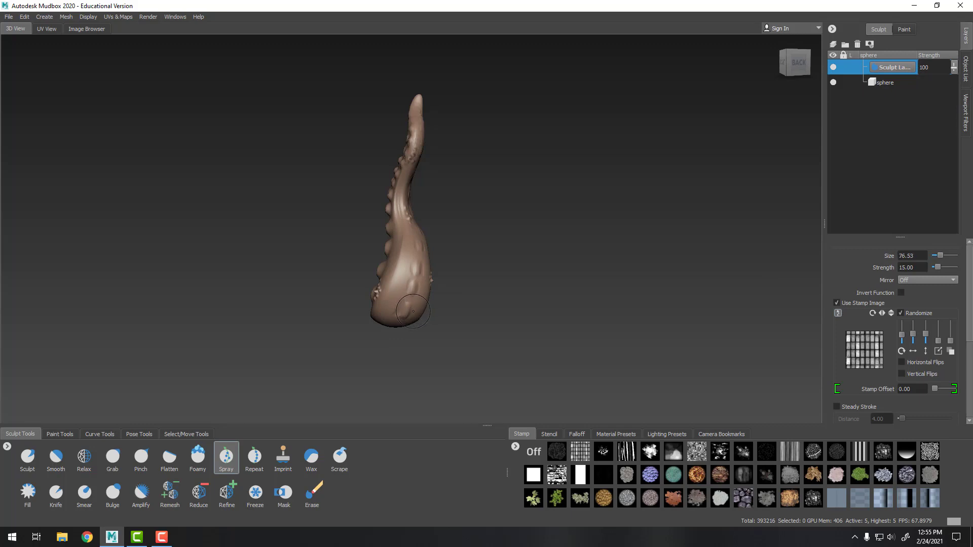
key(b)
drag(413, 312, 430, 310)
mouse_move(480, 287)
alt+mouse_down()
mouse_move(646, 311)
mouse_move(533, 313)
mouse_move(591, 306)
mouse_move(574, 307)
alt+mouse_up()
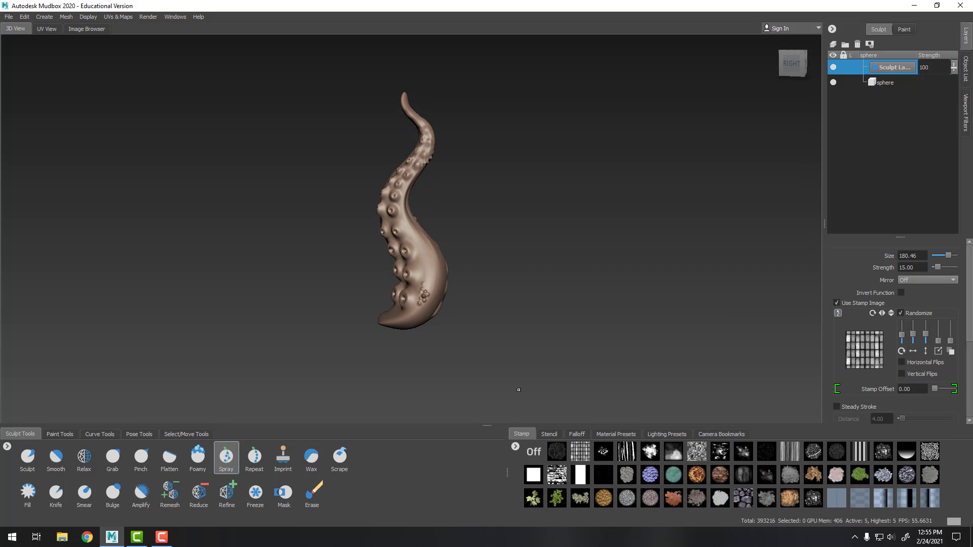
Step: Give the Spray tool the dense grey noise stamp and set its strength to 5
click(696, 452)
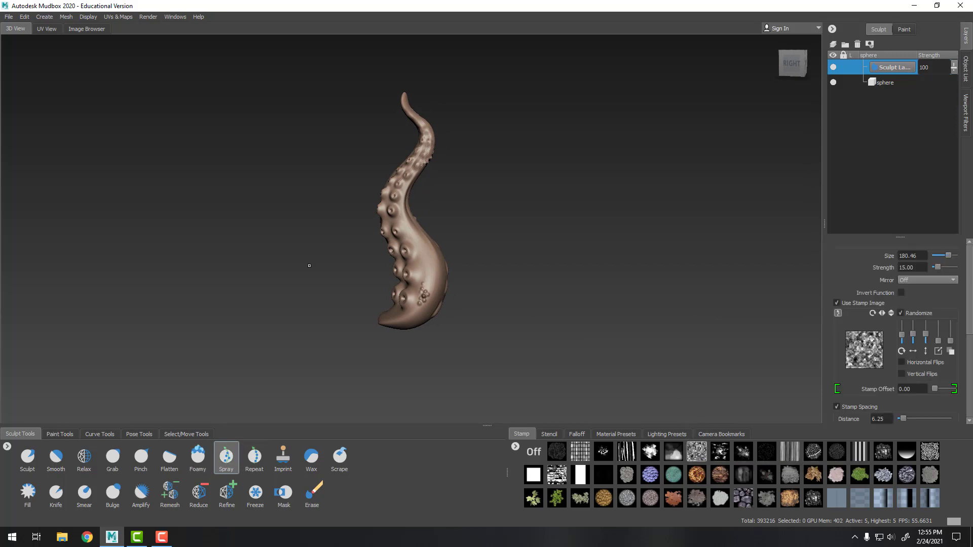
alt+right_drag(309, 265, 563, 292)
alt+middle_drag(563, 293, 551, 287)
alt+drag(551, 287, 520, 295)
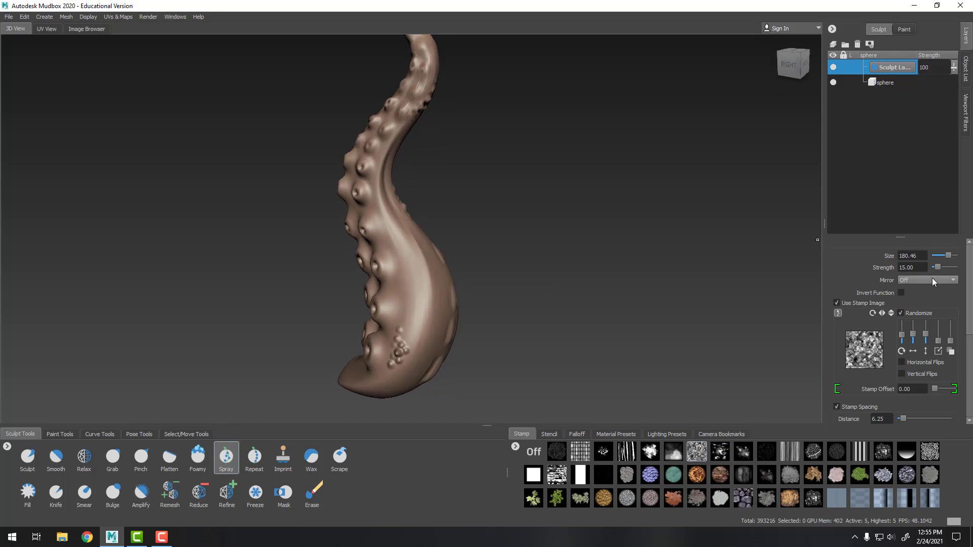
drag(937, 266, 936, 265)
alt+drag(567, 291, 394, 285)
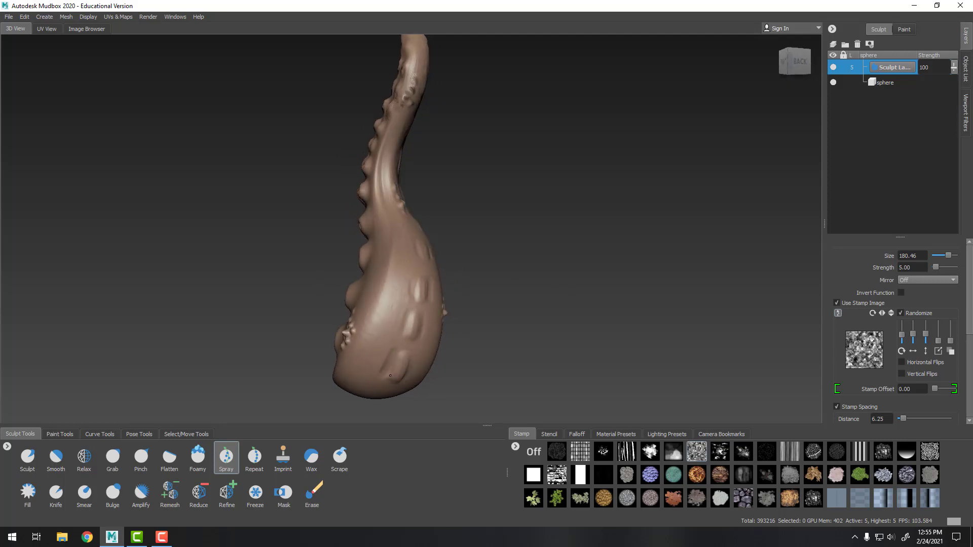
Step: Spray a faint, fine skin texture over the back of the tentacle's thick base
mouse_move(390, 375)
alt+mouse_down()
mouse_move(304, 325)
mouse_move(329, 304)
alt+mouse_up()
alt+right_drag(329, 304, 512, 354)
alt+middle_drag(512, 355, 606, 186)
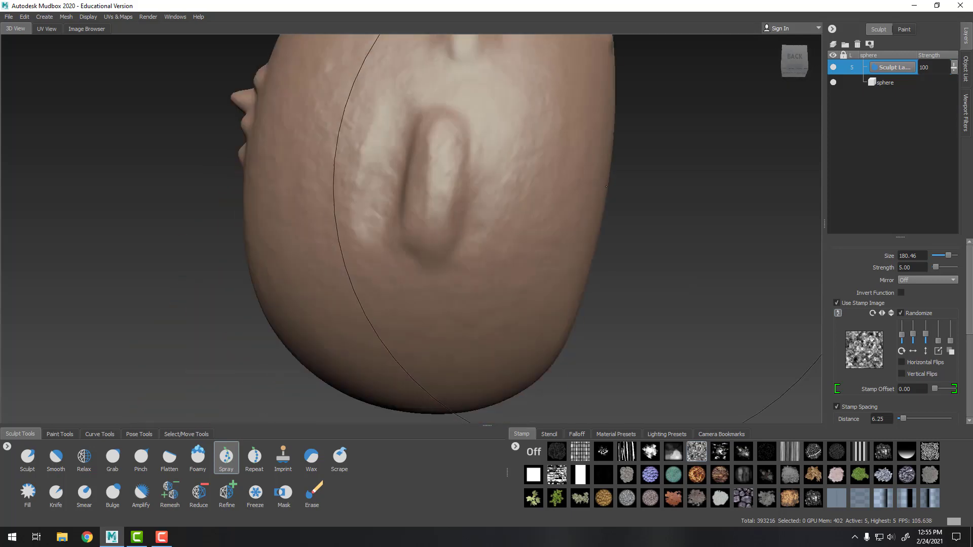
alt+drag(658, 195, 613, 207)
alt+middle_drag(613, 206, 450, 324)
alt+drag(254, 320, 328, 253)
alt+drag(639, 142, 576, 199)
alt+right_drag(575, 200, 386, 177)
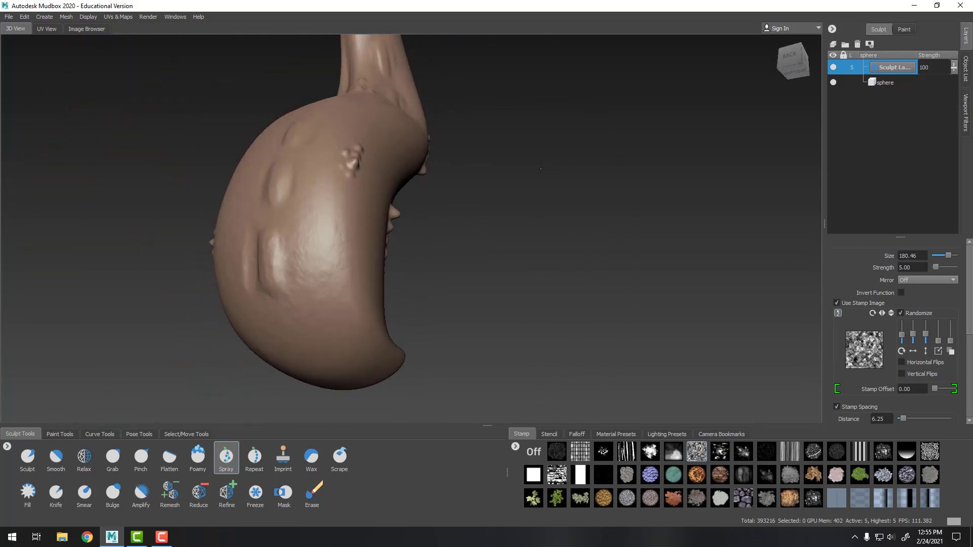
Step: Extend the faint sprayed skin texture along the tentacle's sides and back up to the tip
alt+drag(385, 178, 319, 232)
alt+drag(283, 150, 503, 158)
alt+drag(367, 171, 648, 190)
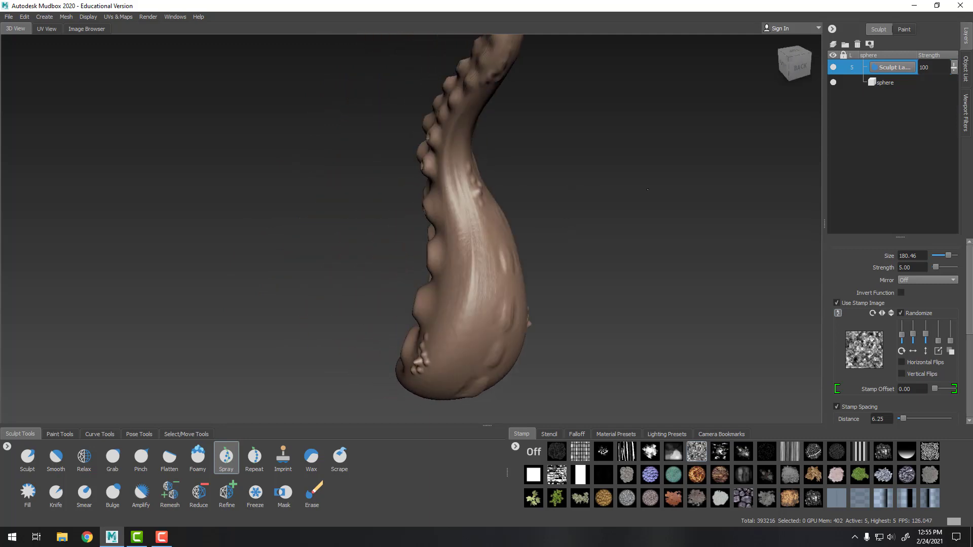
alt+drag(524, 196, 698, 222)
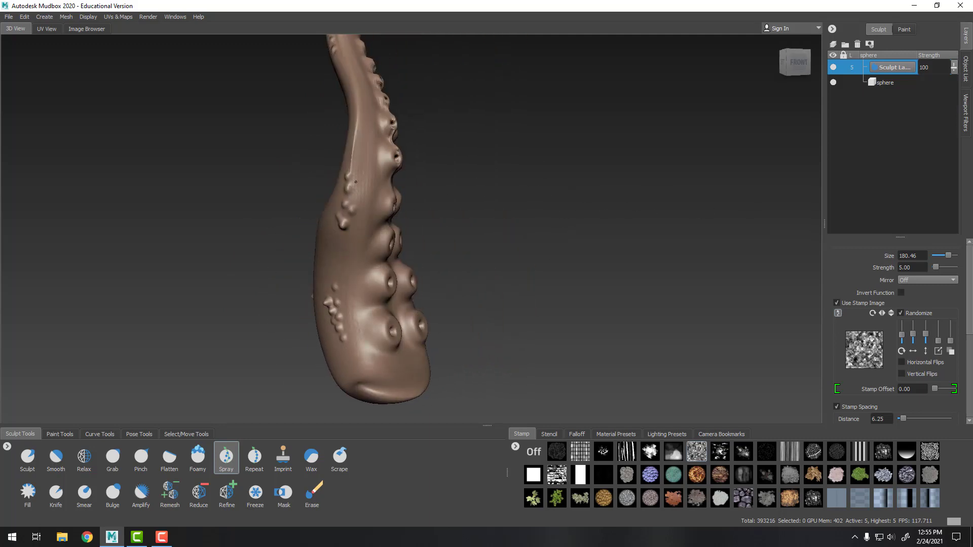
alt+drag(355, 182, 473, 288)
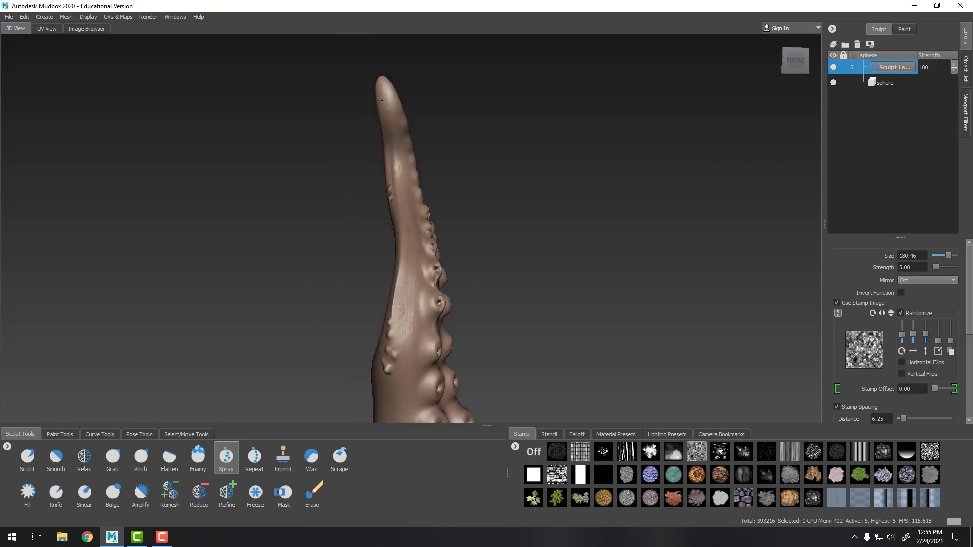
alt+drag(382, 101, 394, 304)
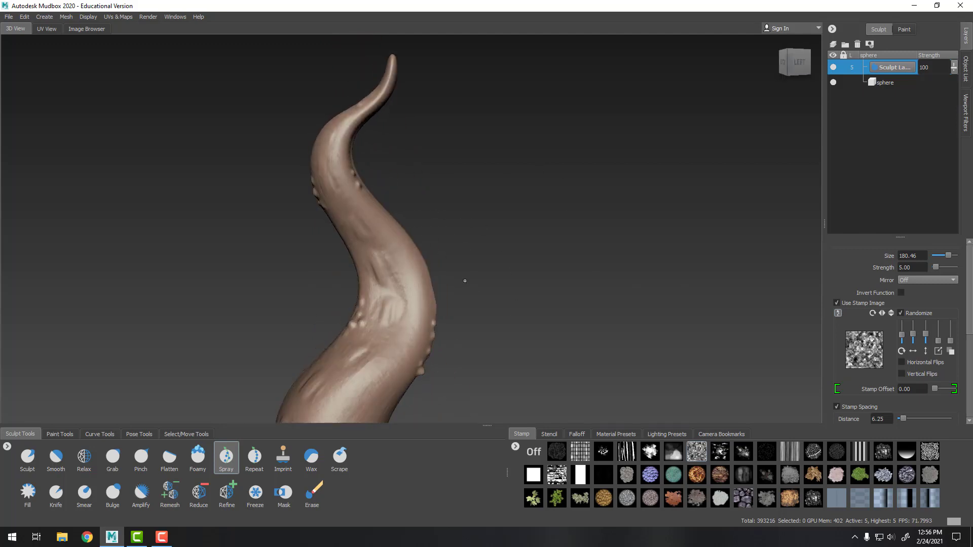
alt+drag(465, 280, 445, 324)
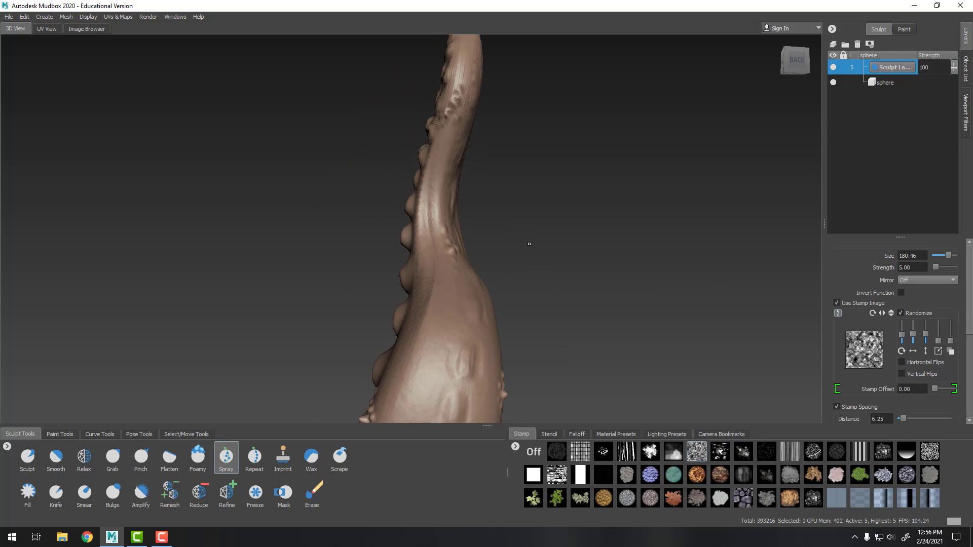
alt+drag(529, 243, 809, 182)
Step: Raise the Spray strength to 27.5 and roughen the back and side of the base, shrinking the brush to 131.56
drag(936, 265, 938, 264)
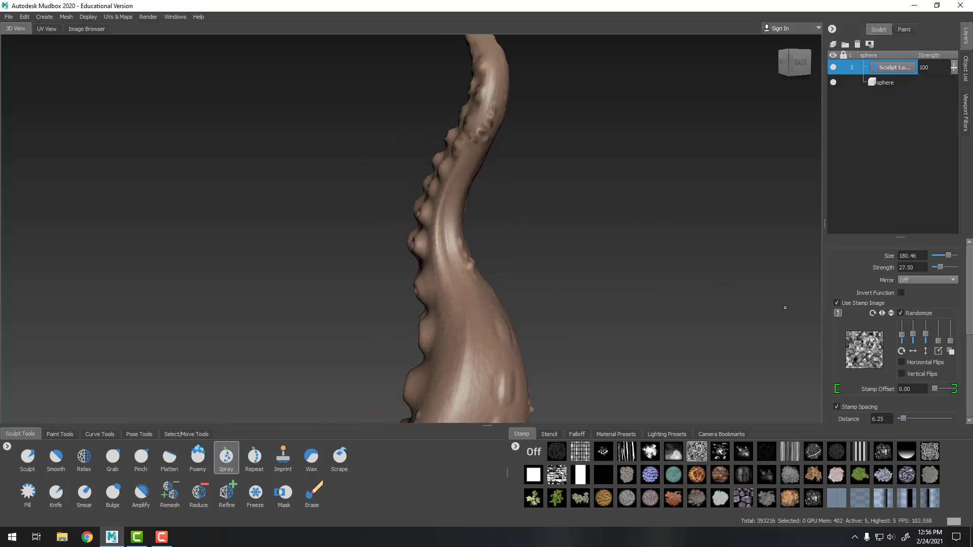
alt+middle_drag(469, 346, 437, 258)
drag(423, 294, 434, 286)
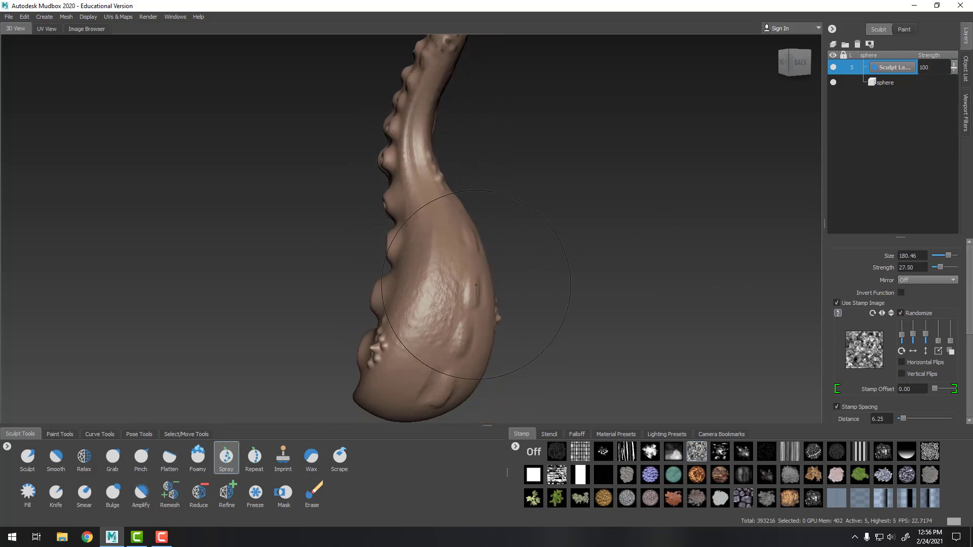
alt+drag(638, 263, 434, 246)
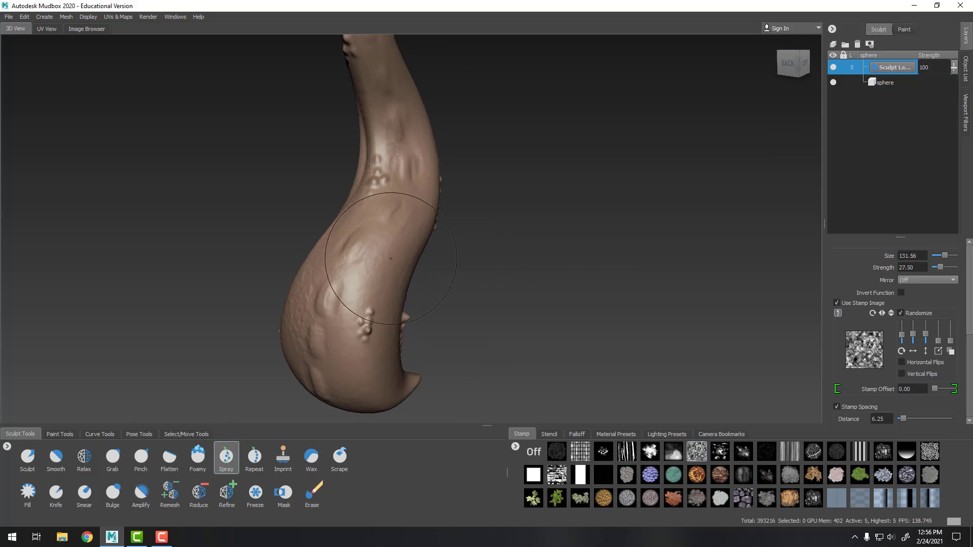
drag(379, 263, 370, 287)
drag(359, 313, 377, 307)
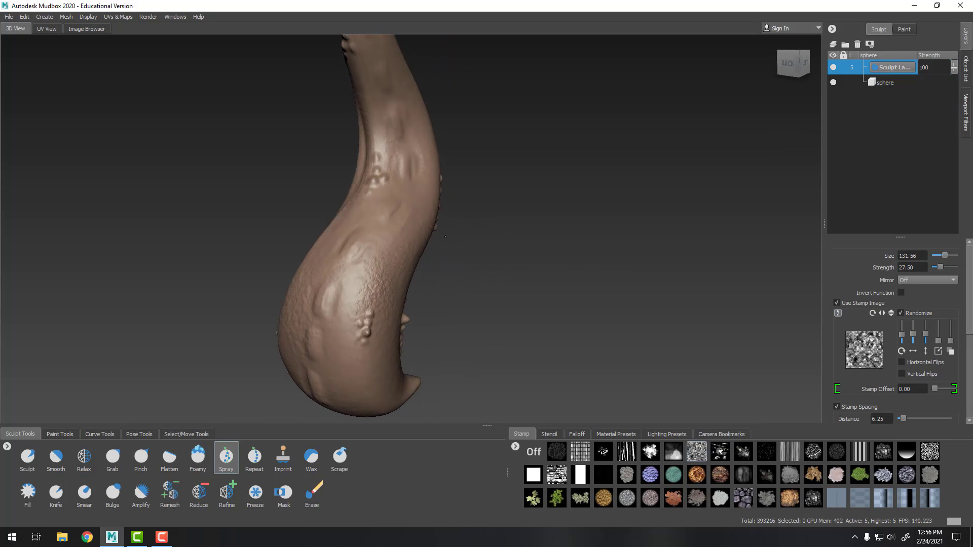
Step: Check the sprayed texture up close and reduce the Spray strength to 12.5
scroll(386, 268, up, 6)
mouse_move(378, 276)
alt+mouse_down()
mouse_move(571, 258)
mouse_move(582, 230)
mouse_move(817, 210)
alt+mouse_up()
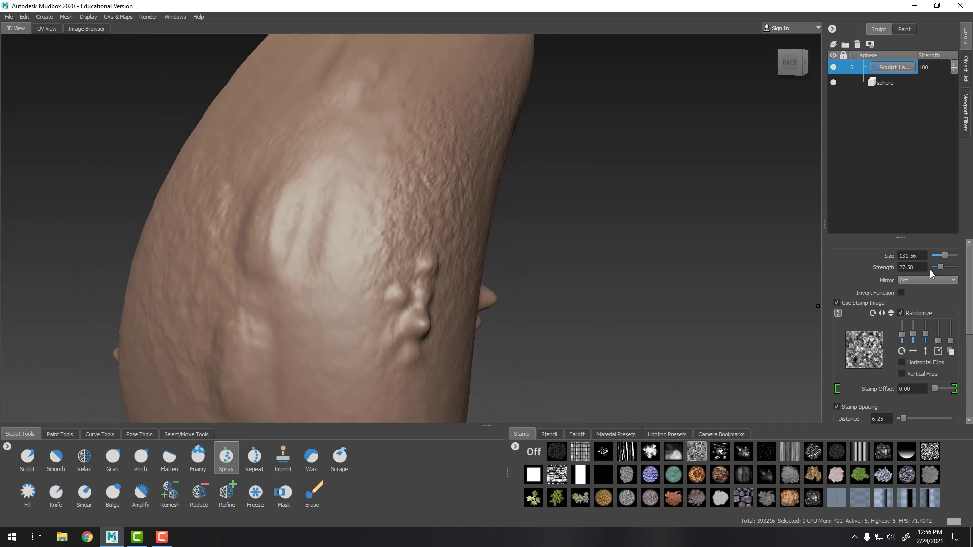
drag(938, 268, 936, 267)
Step: Compare the model with the sculpt layer weakened and hidden, and set the layer's strength to 80
mouse_move(955, 67)
mouse_down()
mouse_move(950, 142)
mouse_move(961, 40)
mouse_move(953, 131)
mouse_move(958, 53)
mouse_up()
scroll(572, 180, down, 8)
alt+drag(570, 180, 555, 181)
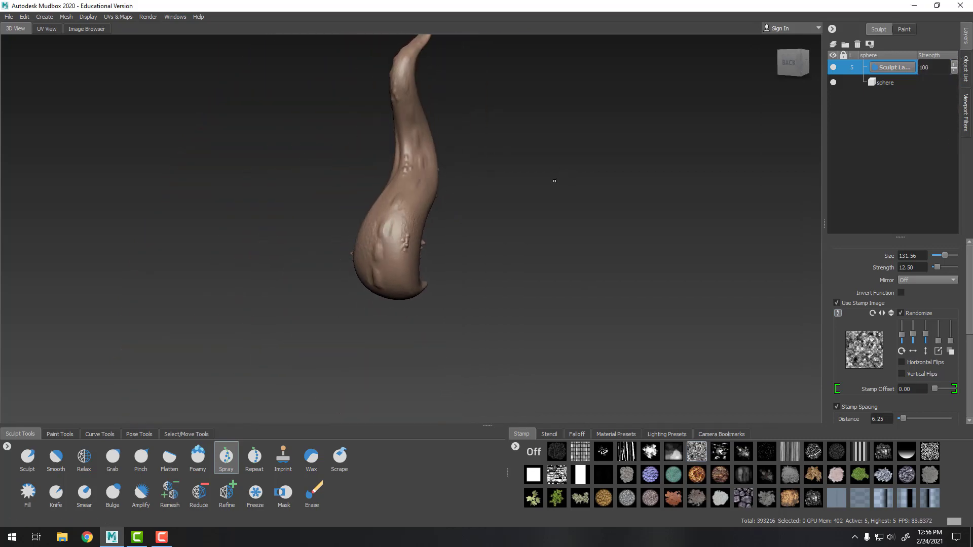
drag(954, 67, 956, 98)
alt+drag(673, 155, 603, 154)
click(833, 68)
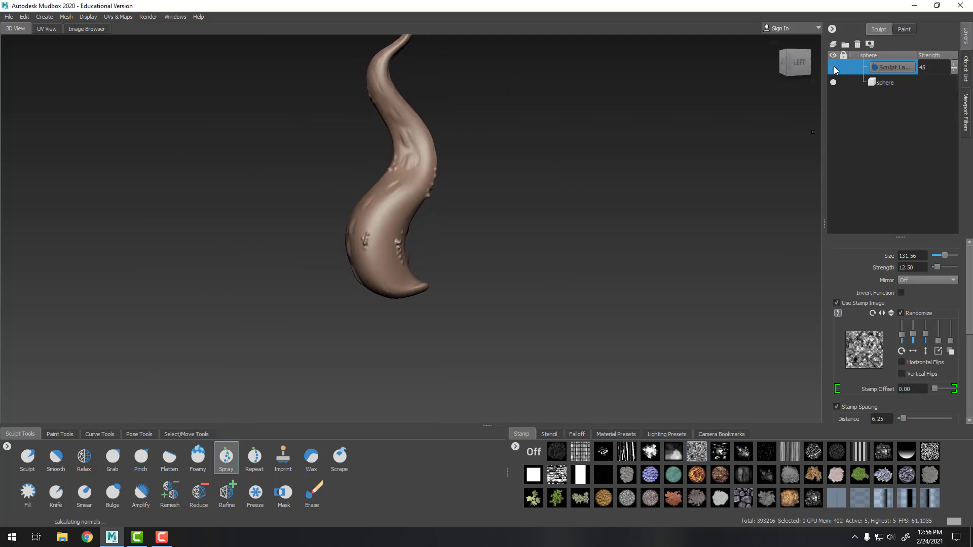
click(834, 67)
drag(954, 68, 953, 53)
Step: Examine the sprayed texture on the upper bend, tip and sides of the tentacle
alt+drag(425, 202, 406, 208)
alt+right_drag(406, 208, 456, 215)
alt+drag(406, 207, 532, 208)
alt+drag(457, 204, 602, 181)
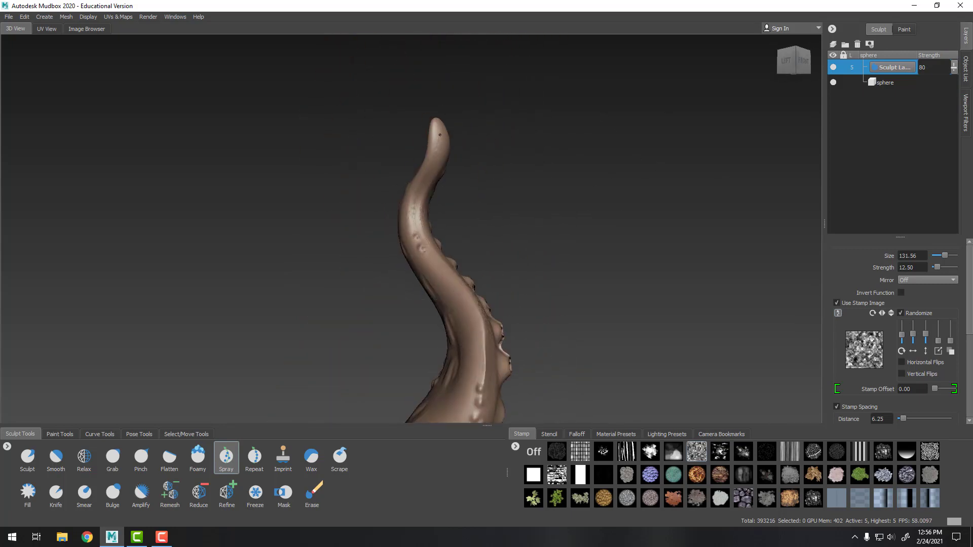
alt+drag(440, 134, 406, 277)
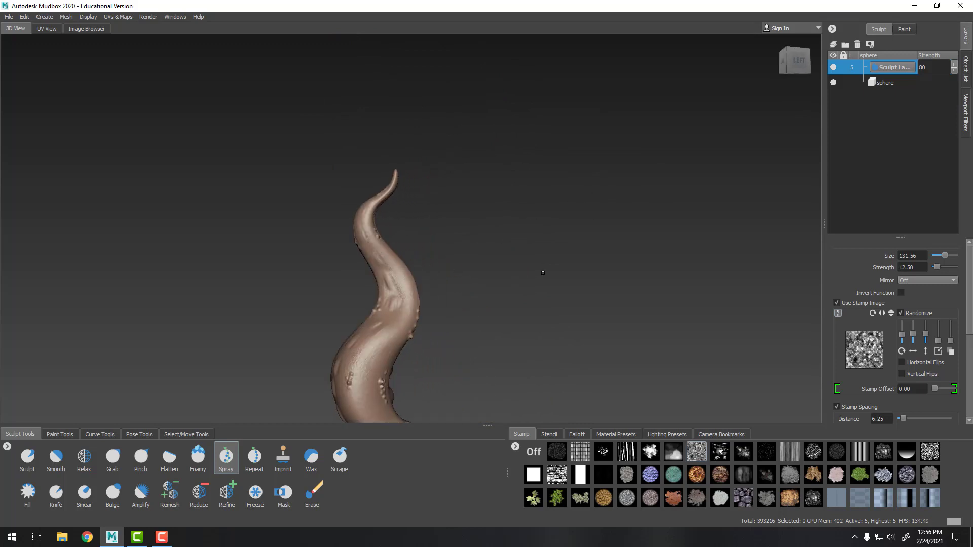
alt+drag(543, 273, 534, 293)
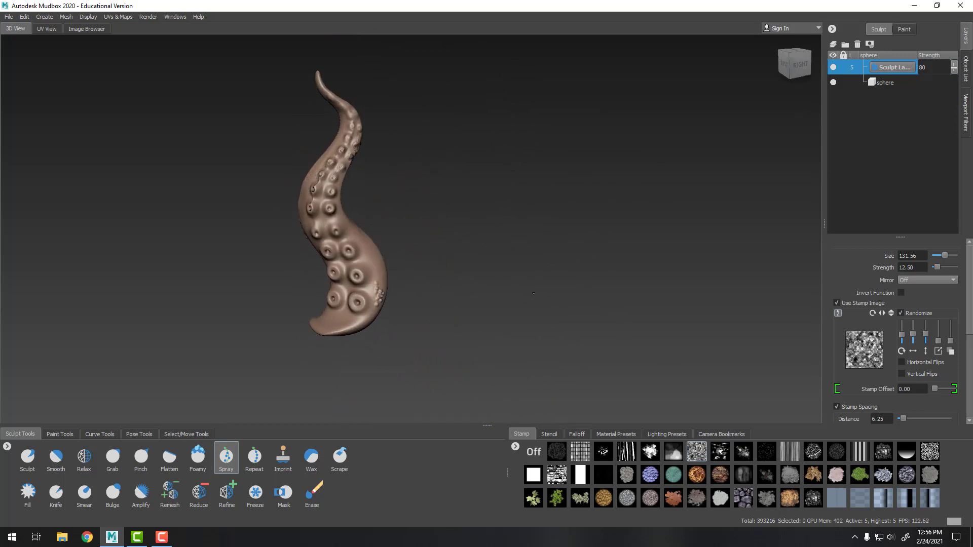
Step: Examine the sucker side of the tentacle up close and as a whole
alt+middle_drag(533, 294, 632, 204)
alt+right_drag(633, 204, 539, 274)
alt+middle_drag(606, 159, 488, 295)
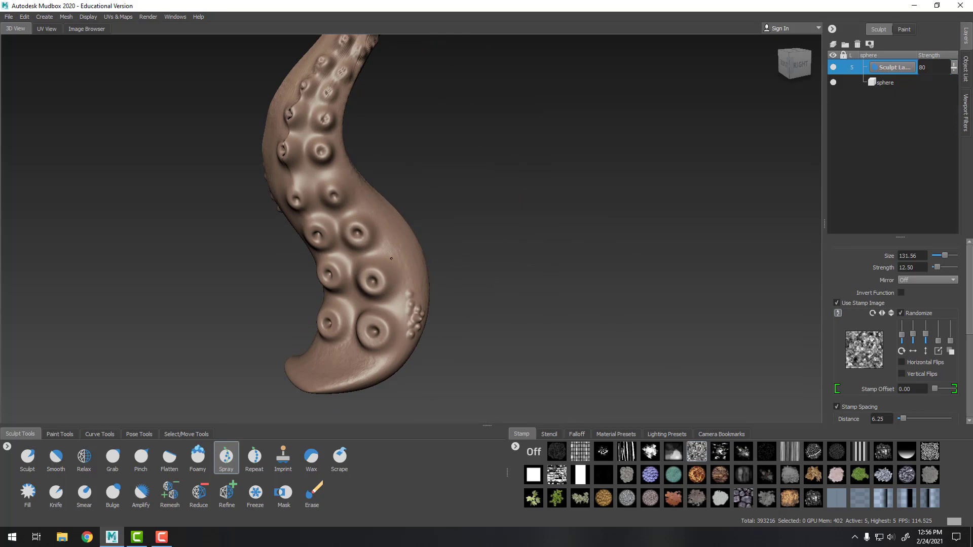
alt+right_drag(503, 189, 493, 176)
alt+drag(493, 176, 489, 161)
alt+middle_drag(476, 157, 489, 204)
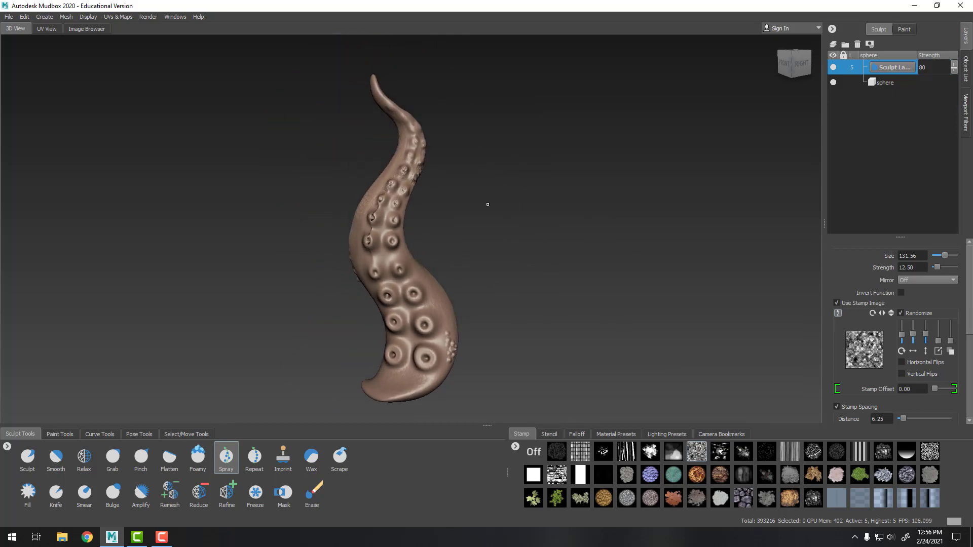
alt+right_drag(489, 205, 477, 222)
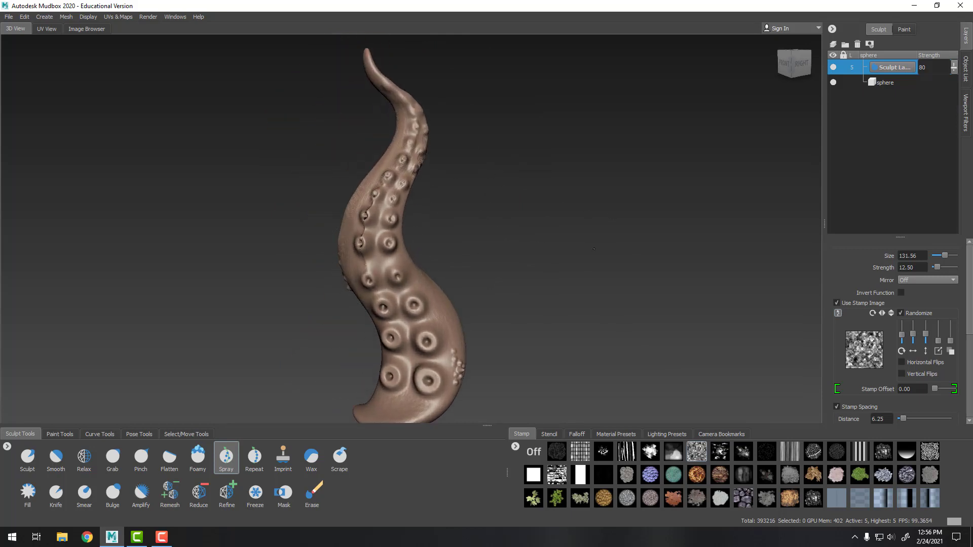
alt+middle_drag(594, 249, 649, 176)
alt+right_drag(648, 176, 492, 190)
alt+drag(768, 368, 732, 347)
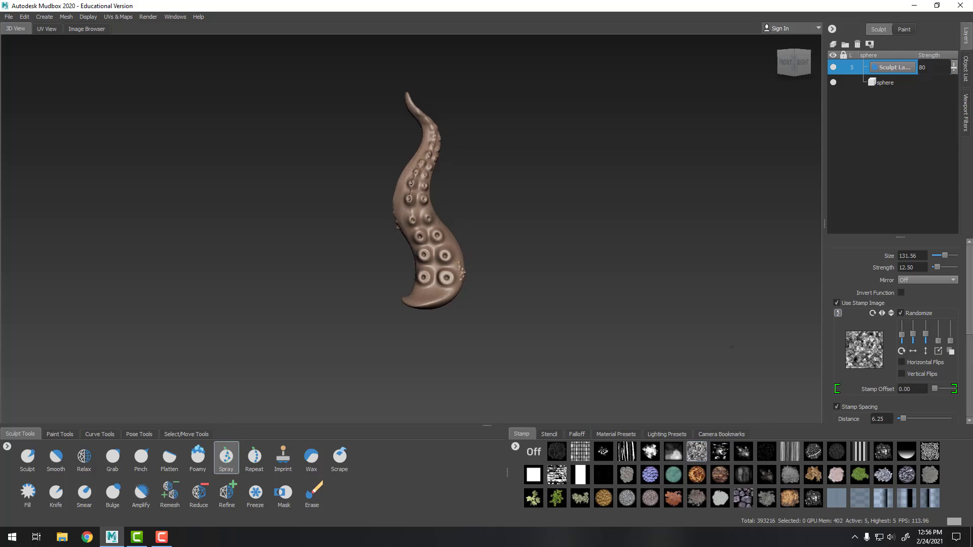
Step: Switch the Spray stamp to the black-and-white pebble pattern, try it on the side of the base and undo the stroke
click(930, 452)
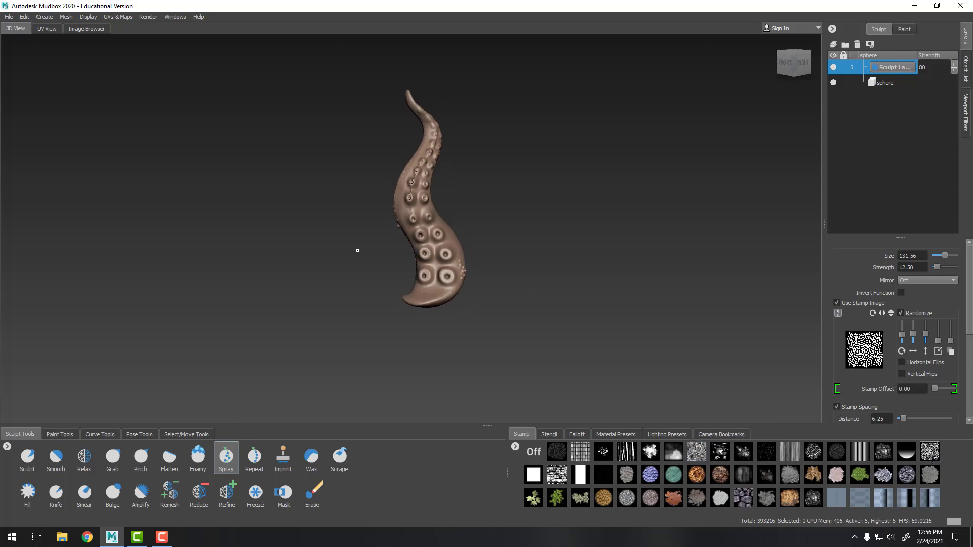
alt+right_drag(357, 250, 576, 320)
alt+drag(575, 319, 435, 314)
mouse_move(563, 304)
mouse_down()
mouse_move(551, 259)
mouse_move(571, 306)
mouse_up()
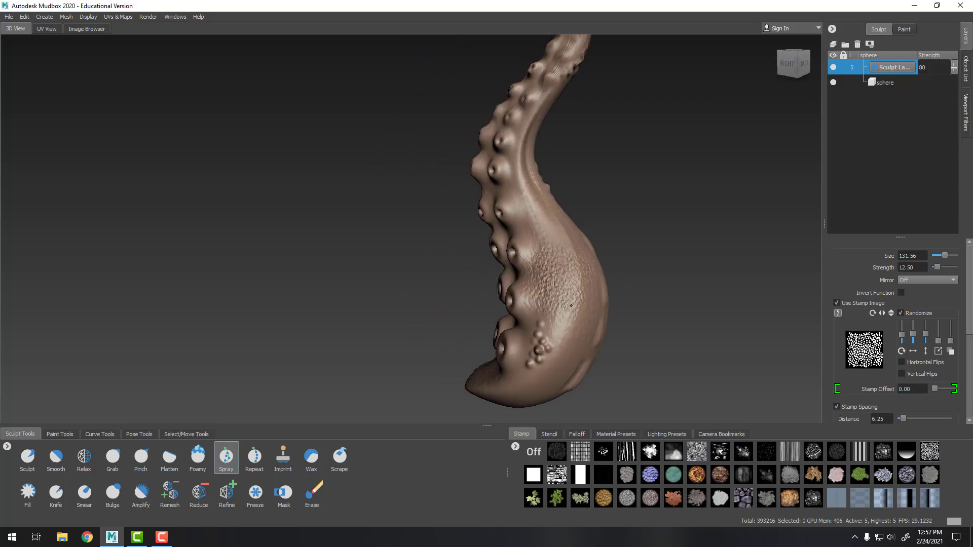
scroll(623, 190, up, 6)
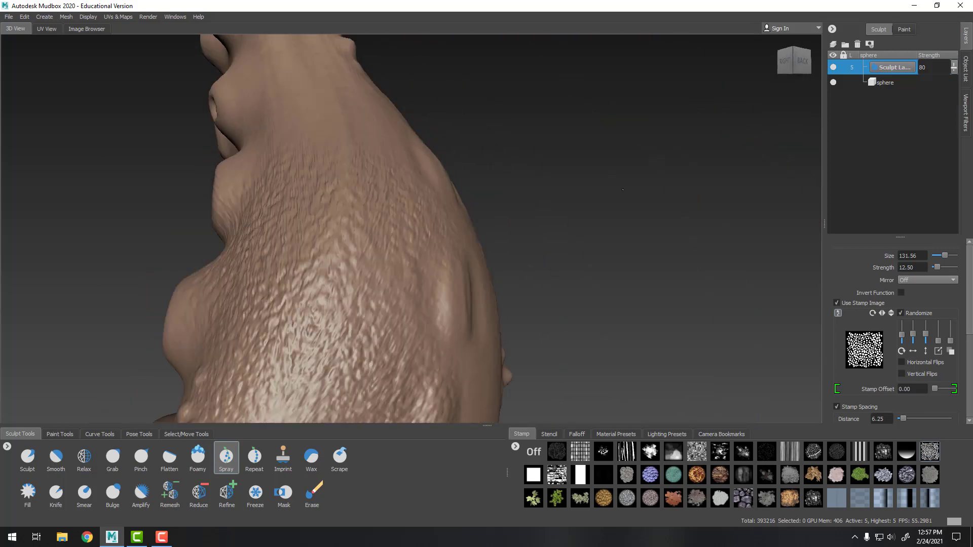
alt+drag(623, 190, 709, 190)
key(ctrl+z)
scroll(641, 199, down, 6)
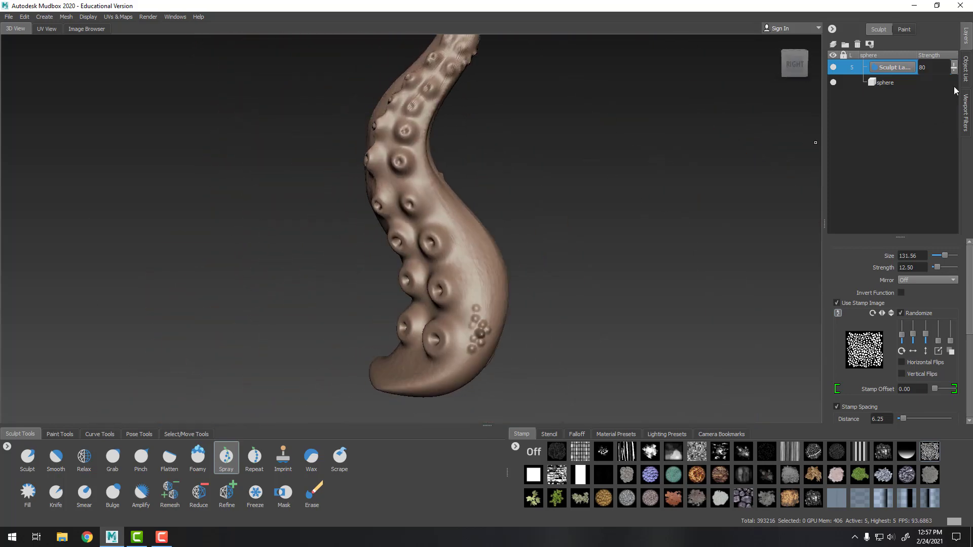
Step: Add another sculpt layer and spray the pebble texture over the lowest suckers and the skin between them
click(833, 45)
alt+drag(499, 228, 583, 244)
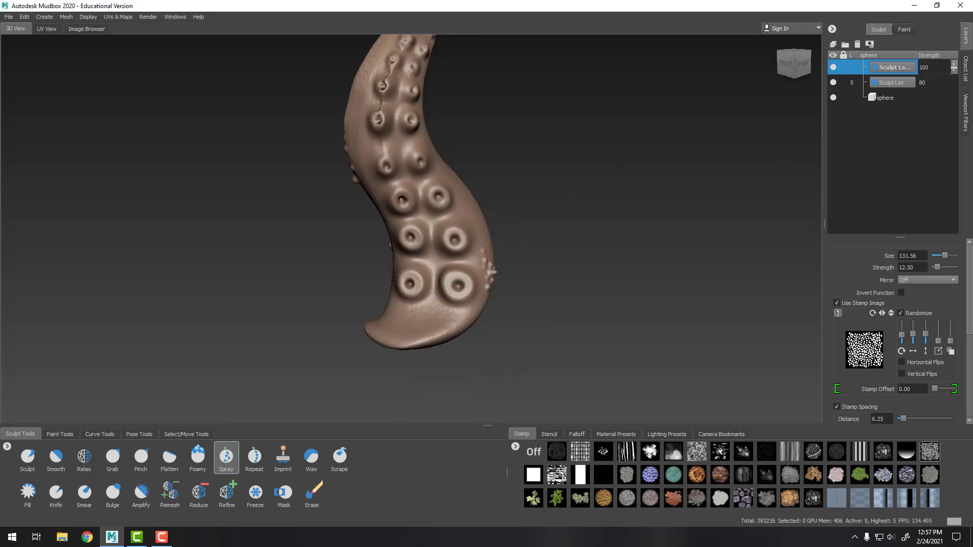
alt+right_drag(582, 243, 655, 260)
alt+middle_drag(655, 260, 641, 250)
mouse_move(448, 256)
mouse_down()
mouse_move(414, 232)
mouse_move(428, 229)
mouse_move(341, 221)
mouse_move(347, 228)
mouse_move(444, 124)
mouse_up()
alt+drag(619, 127, 626, 113)
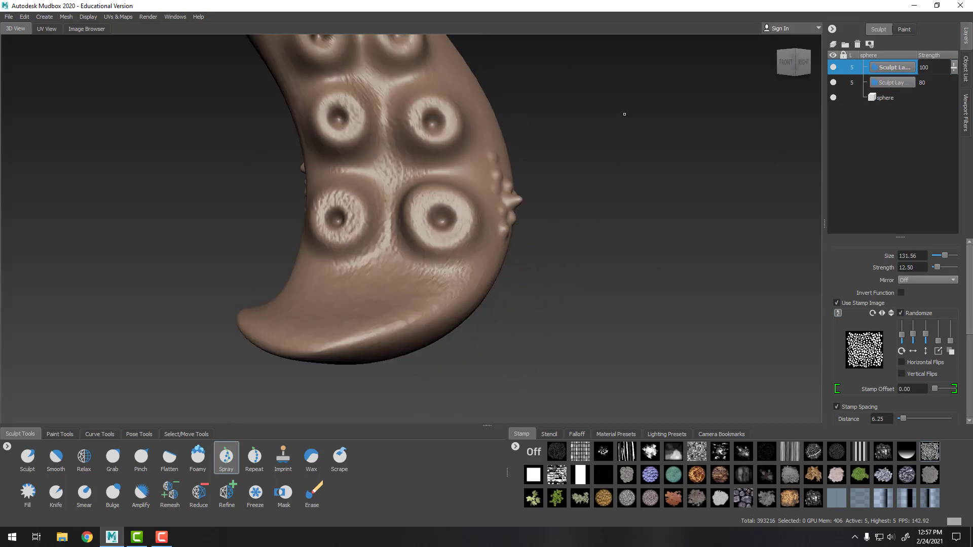
Step: Continue spraying the pebble texture over the middle suckers and up towards the narrow upper bend
alt+middle_drag(625, 113, 638, 269)
mouse_move(462, 259)
mouse_down()
mouse_move(398, 275)
mouse_move(340, 249)
mouse_move(333, 193)
mouse_up()
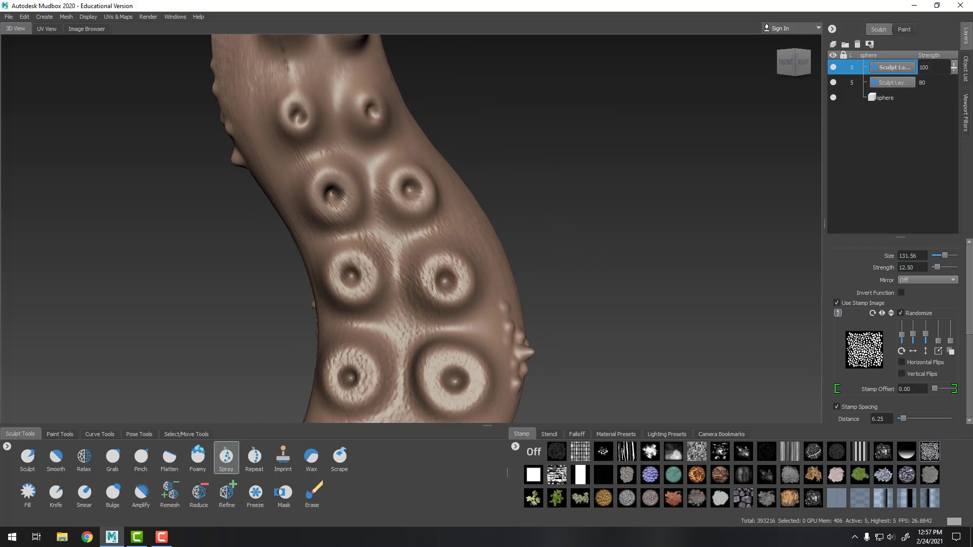
alt+middle_drag(515, 114, 560, 251)
drag(345, 242, 331, 165)
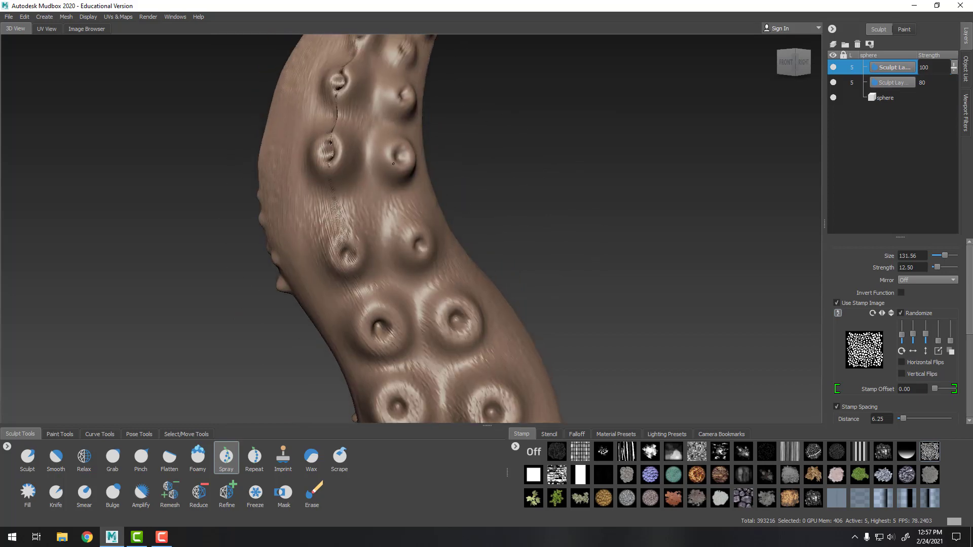
mouse_move(560, 123)
alt+mouse_down()
mouse_move(527, 114)
mouse_move(400, 253)
alt+mouse_up()
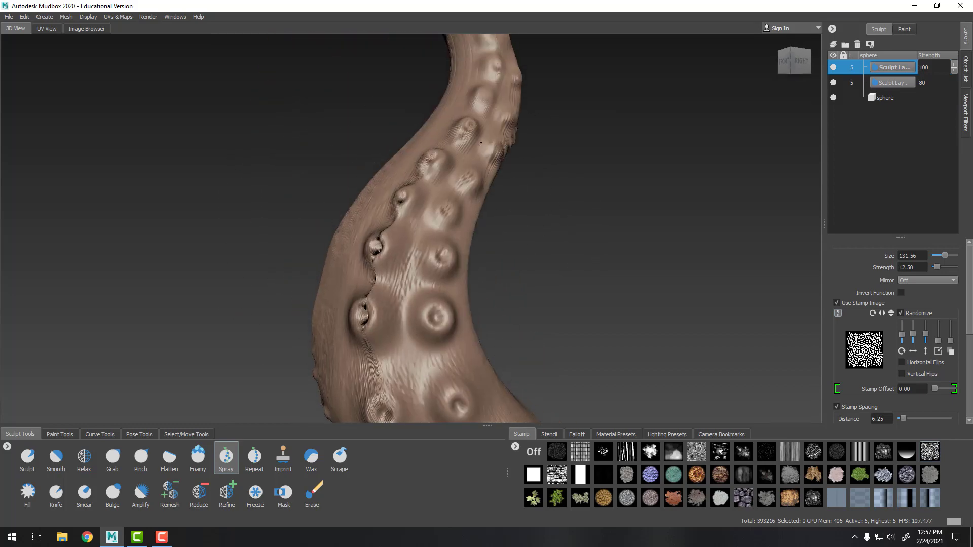
Step: Try smoothing the surface of the narrow upper part of the tentacle and undo the stroke
alt+drag(554, 126, 456, 260)
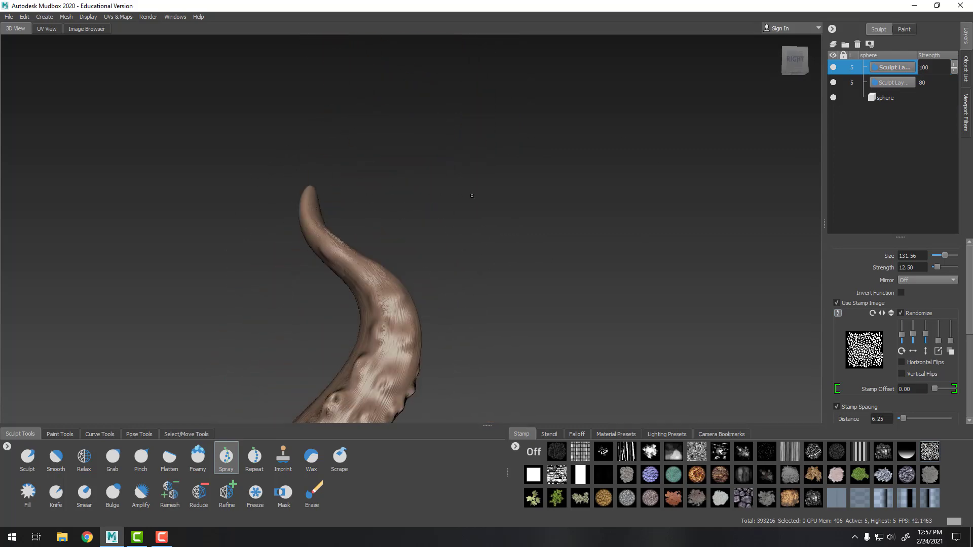
alt+drag(471, 196, 374, 147)
alt+middle_drag(378, 221, 377, 82)
alt+drag(253, 274, 346, 245)
shift+drag(353, 182, 328, 310)
mouse_move(540, 235)
alt+mouse_down()
mouse_move(721, 237)
mouse_move(595, 235)
alt+mouse_up()
key(ctrl+z)
Step: Nudge the tentacle's tip slightly sideways with the Grab tool, seen from the back
alt+right_drag(594, 235, 517, 202)
alt+drag(517, 202, 550, 200)
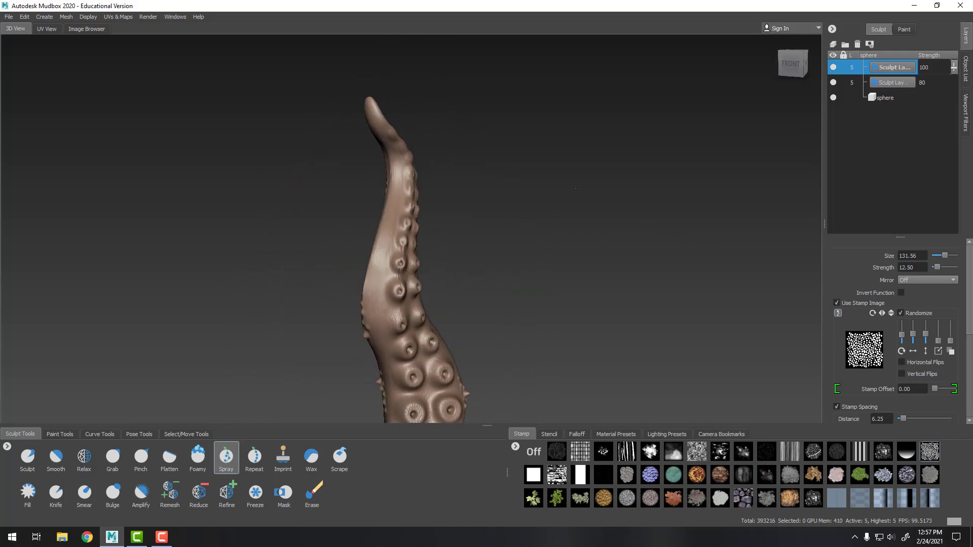
alt+right_drag(550, 200, 504, 167)
alt+drag(504, 166, 419, 181)
alt+drag(528, 216, 443, 198)
alt+right_drag(443, 198, 643, 187)
alt+middle_drag(643, 188, 601, 341)
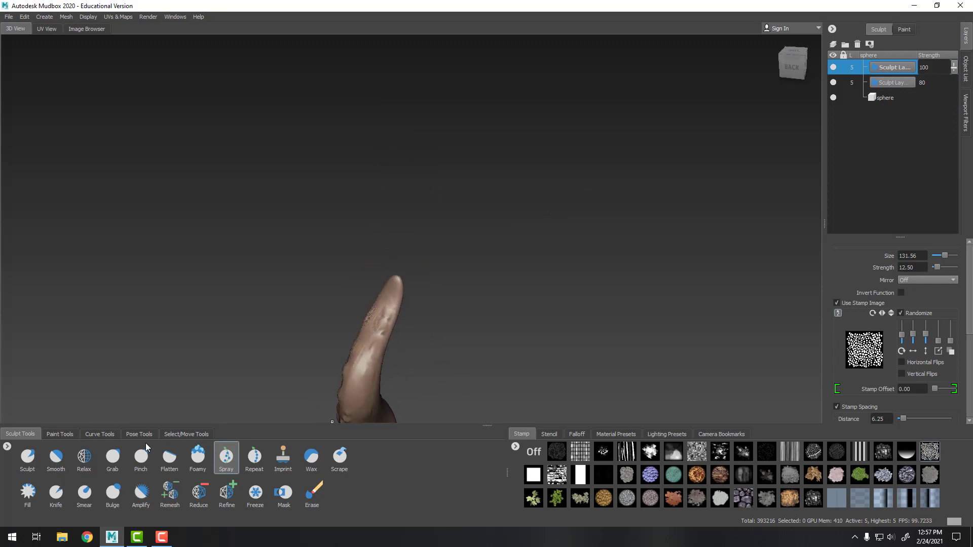
key(3)
drag(413, 304, 406, 306)
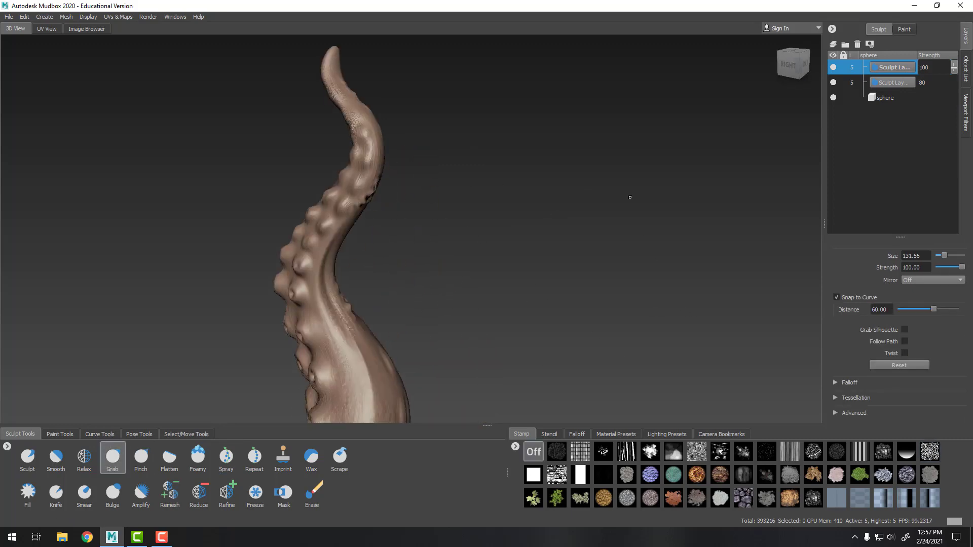
Step: Compare the lowest suckers with the top sculpt layer hidden, shown and at lower strengths, restoring its strength to 100
alt+drag(630, 197, 866, 108)
click(833, 67)
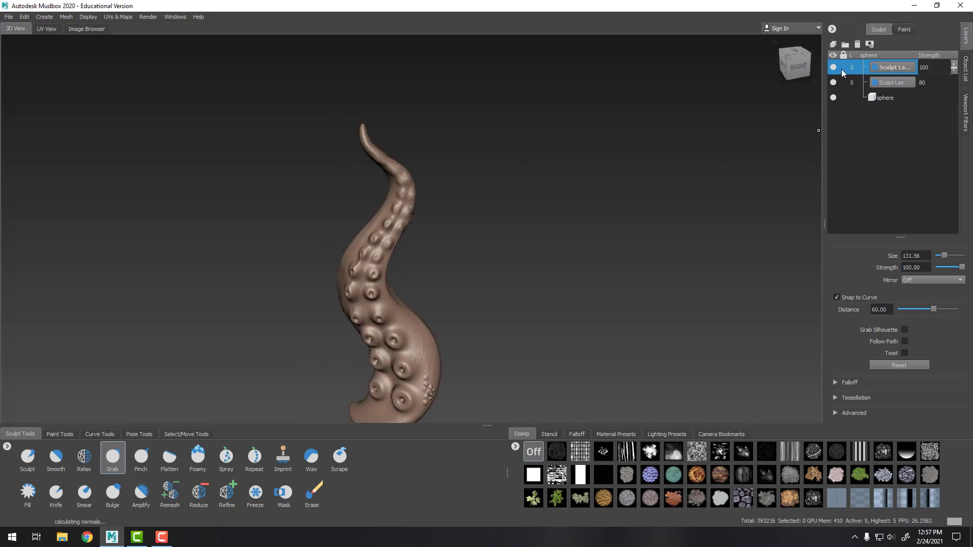
alt+drag(496, 258, 542, 246)
alt+middle_drag(542, 246, 552, 114)
alt+right_drag(506, 203, 614, 299)
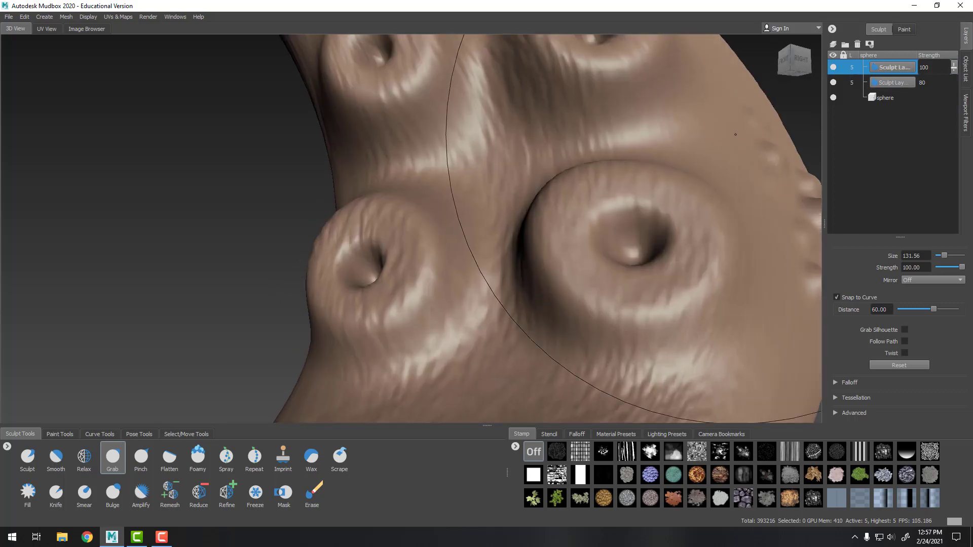
drag(956, 70, 955, 76)
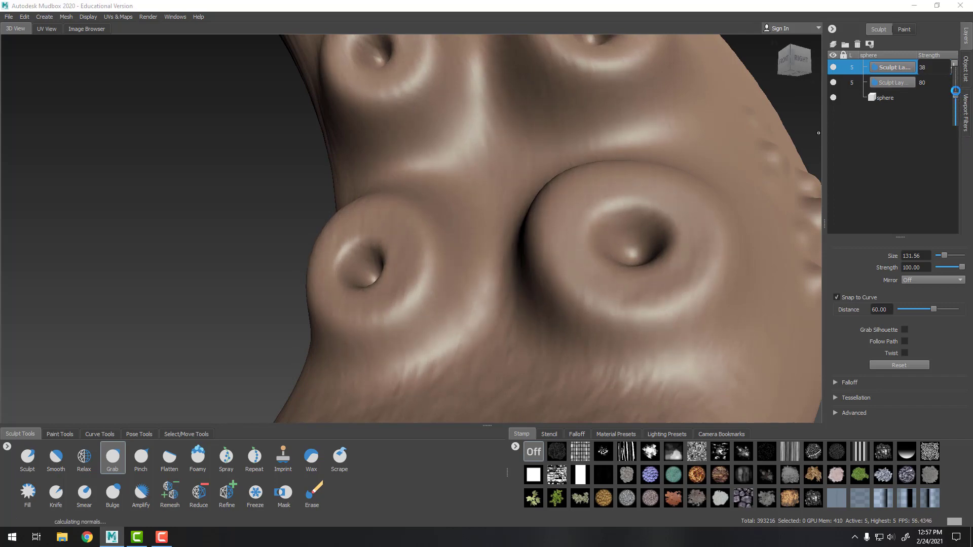
drag(955, 91, 957, 44)
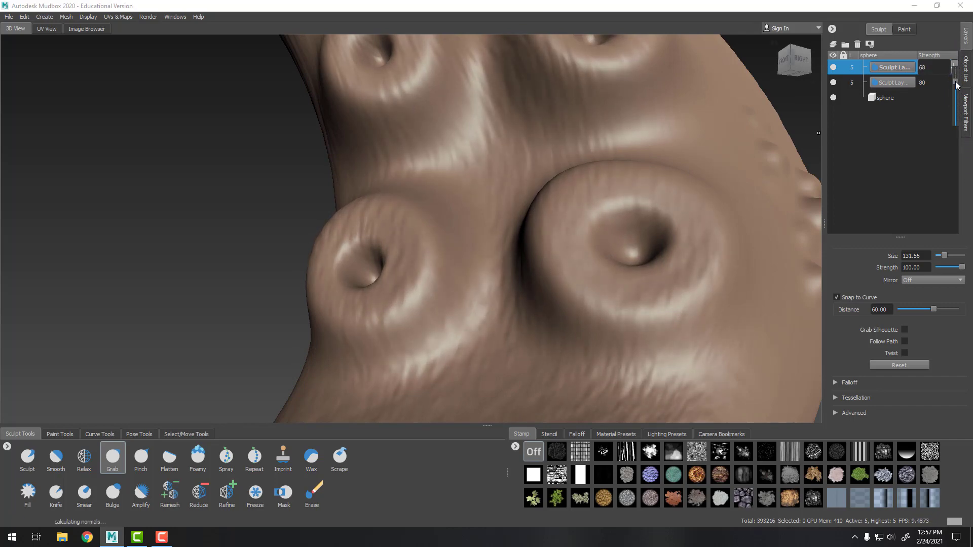
Step: Examine the pebble-textured suckers from nearby and the whole tentacle from the sucker side
alt+right_drag(161, 238, 145, 181)
alt+drag(522, 152, 579, 192)
alt+middle_drag(579, 193, 563, 183)
alt+right_drag(563, 183, 624, 213)
alt+middle_drag(624, 213, 609, 247)
alt+drag(624, 240, 617, 239)
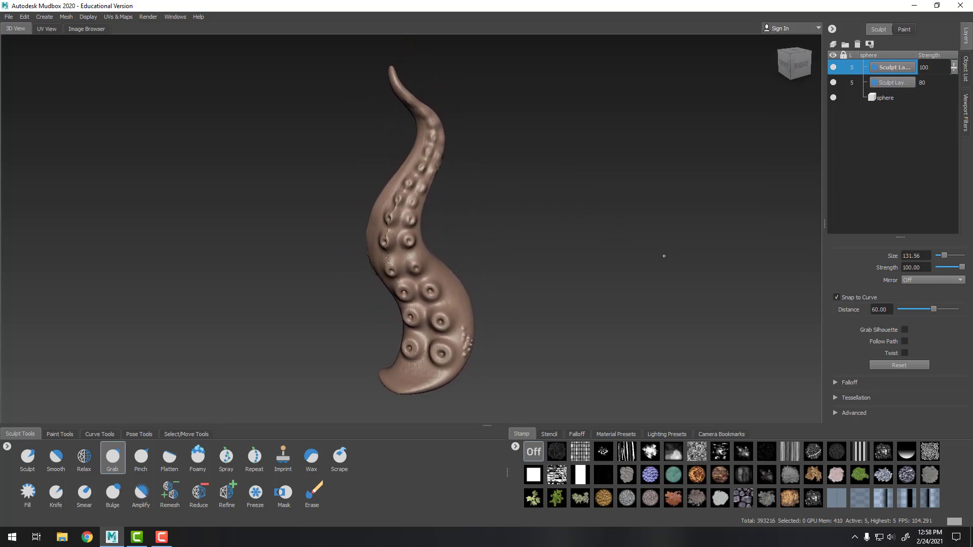
alt+drag(710, 261, 629, 216)
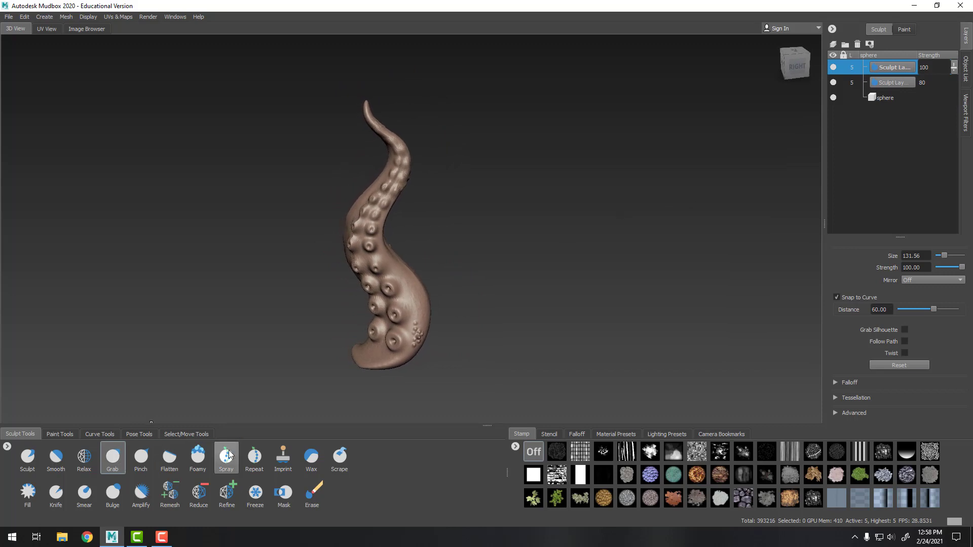
Step: Switch the sculpting tool from Grab back to Spray with the pebble stamp
click(314, 458)
click(193, 461)
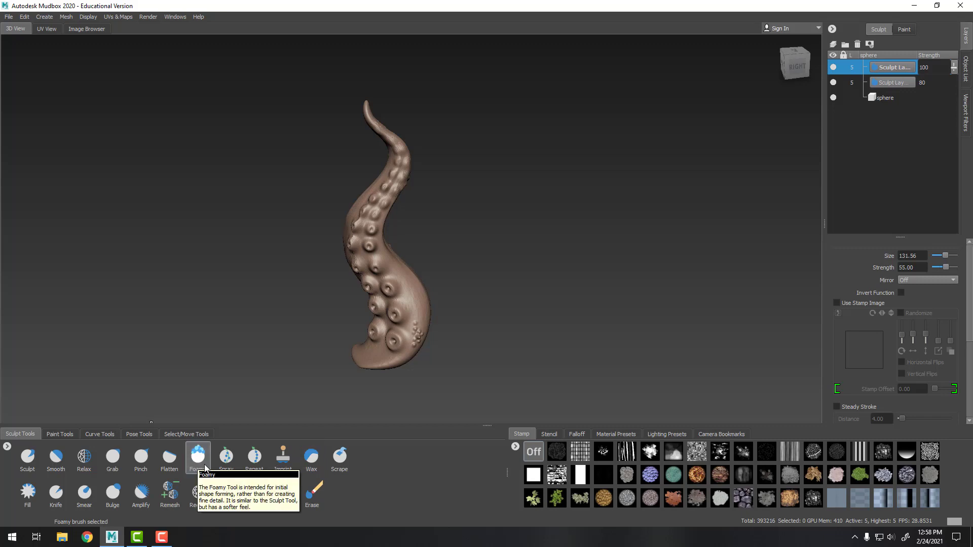
click(227, 467)
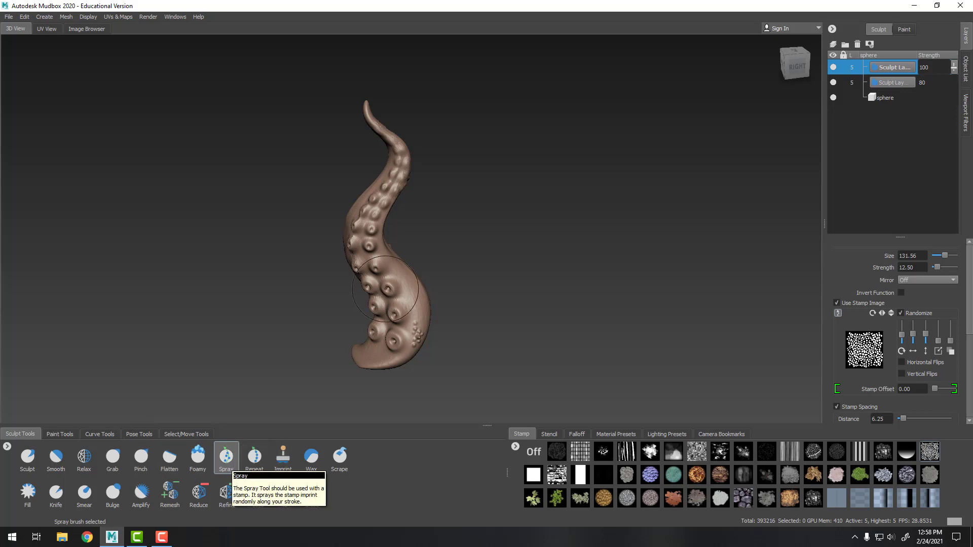
Step: Inspect the rows of suckers and the side bumps from several angles, ending with the full S-curve silhouette
alt+drag(484, 289, 482, 245)
alt+right_drag(481, 245, 695, 277)
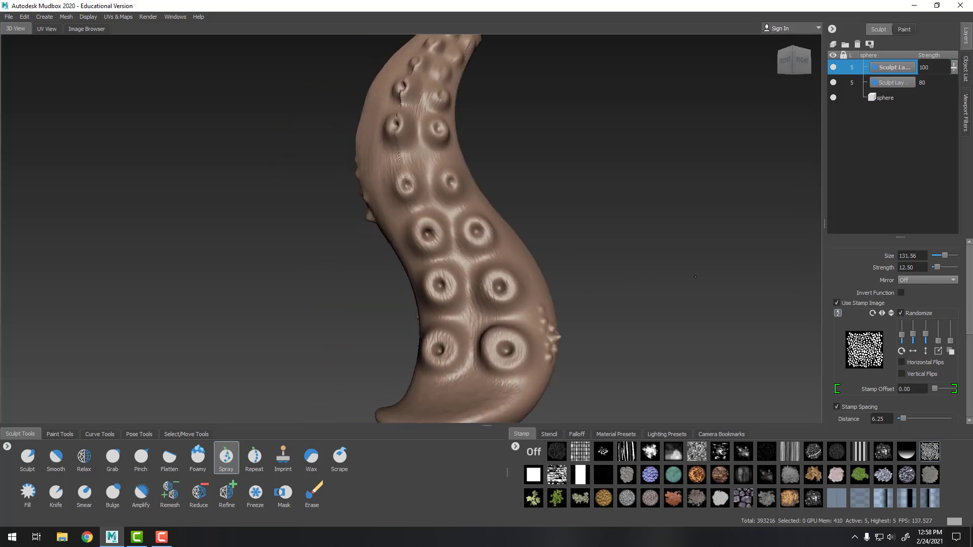
alt+drag(695, 277, 647, 276)
alt+middle_drag(654, 244, 659, 190)
alt+right_drag(659, 190, 550, 175)
alt+drag(550, 175, 508, 167)
alt+middle_drag(508, 168, 574, 221)
alt+drag(574, 221, 563, 184)
alt+drag(584, 278, 542, 243)
scroll(542, 243, down, 2)
alt+middle_drag(542, 243, 538, 275)
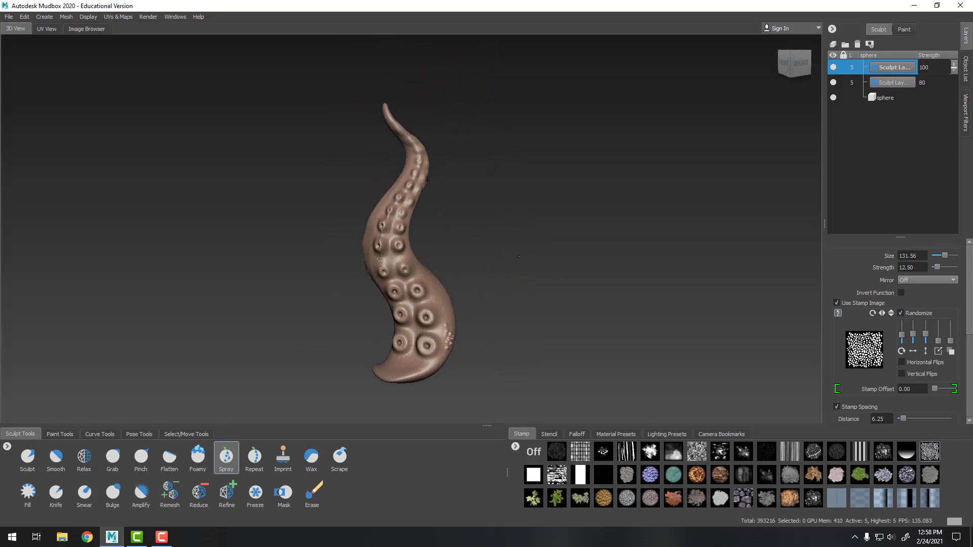
scroll(515, 228, down, 3)
alt+drag(515, 228, 435, 244)
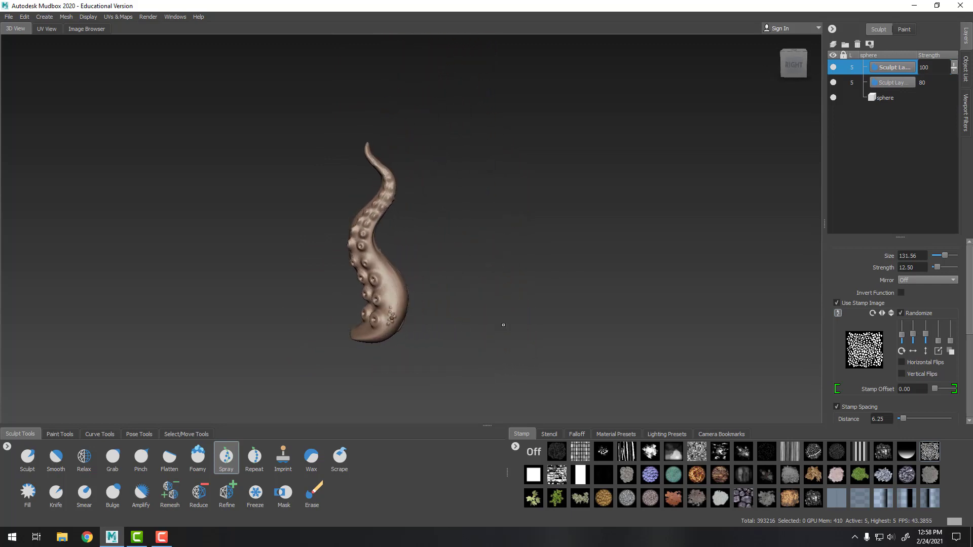